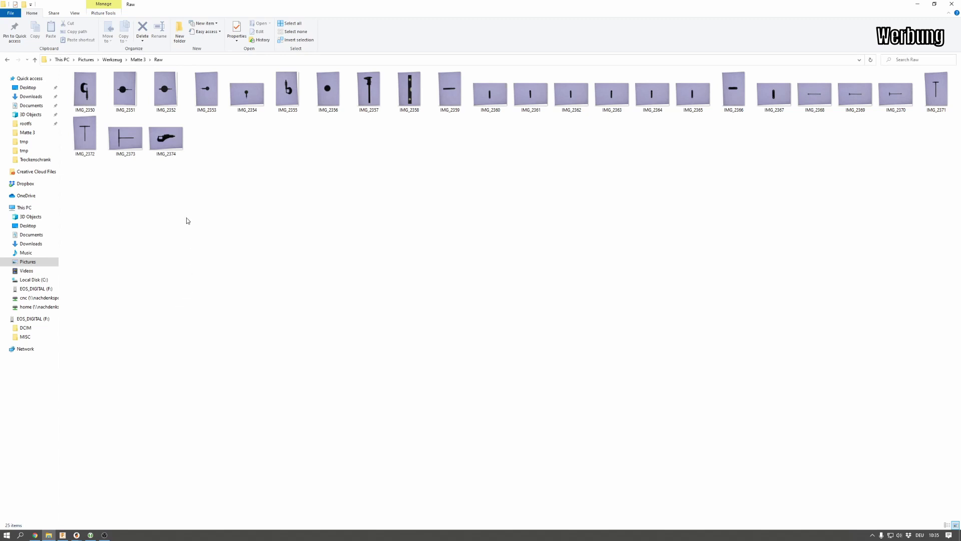
left_click(90, 94)
double_click(90, 94)
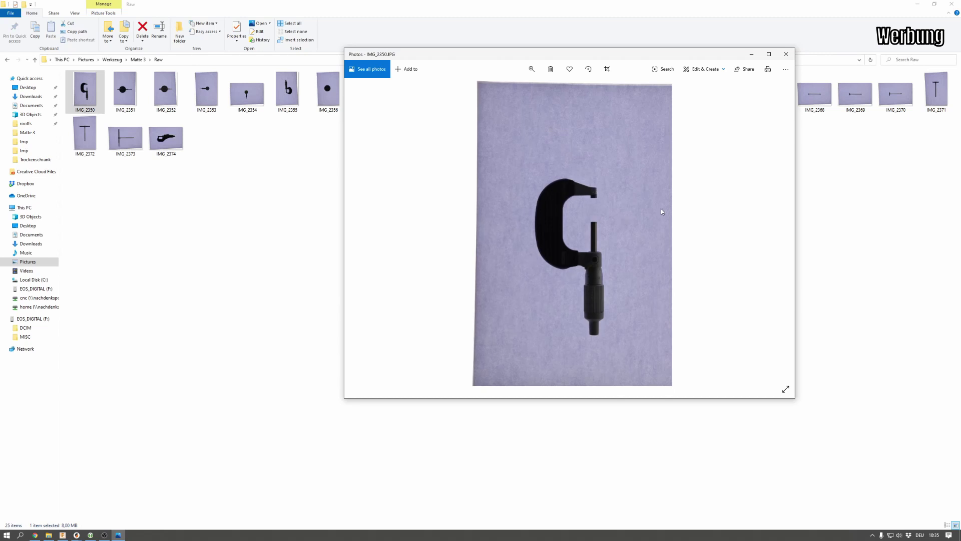
scroll(661, 208, "down", 1)
scroll(660, 208, "down", 1)
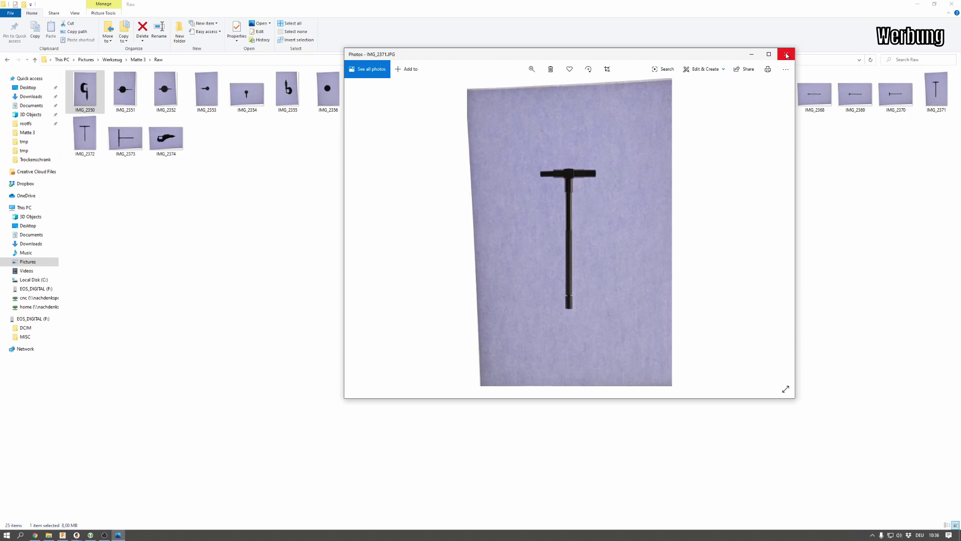
left_click(787, 56)
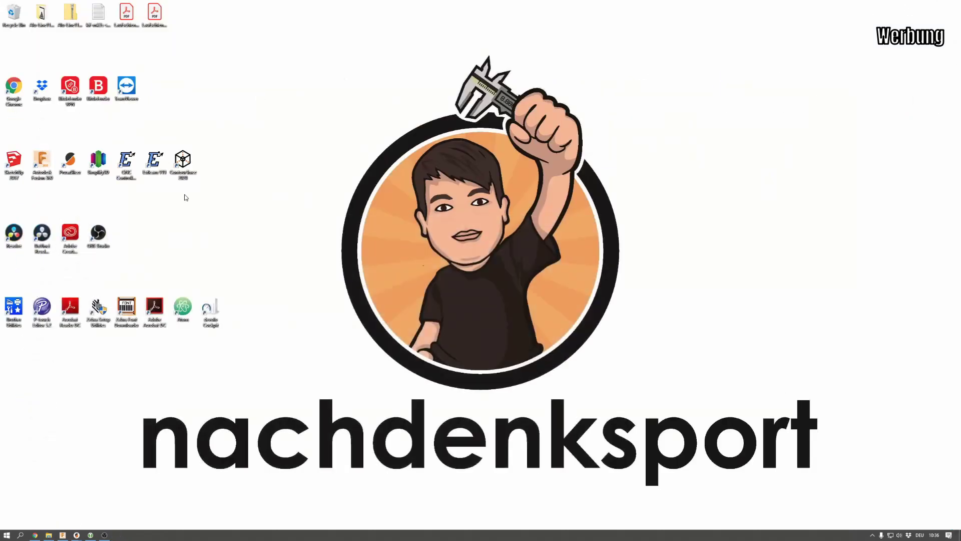
Step: Launch ContourTrace 2020 and load IMG_2350 from the Raw folder as the source image
double_click(182, 160)
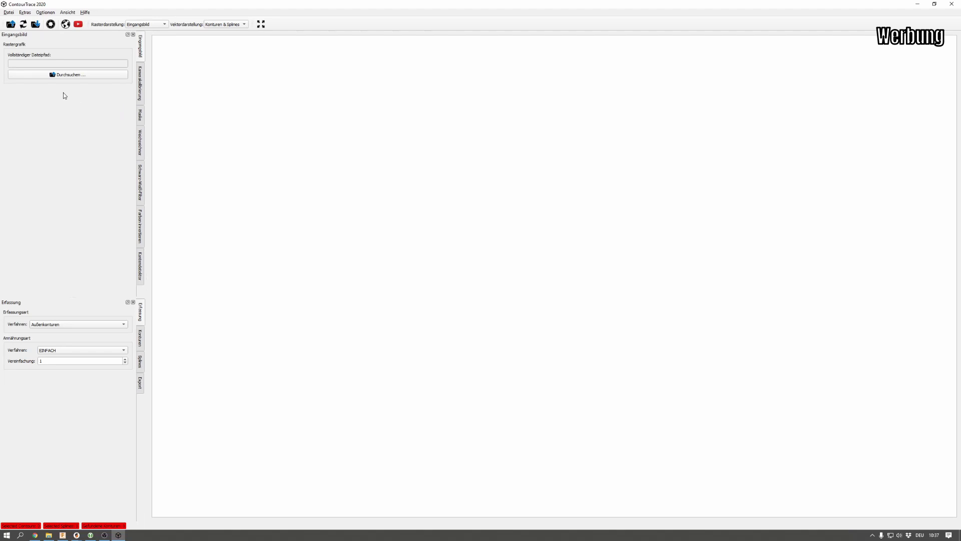
left_click(78, 75)
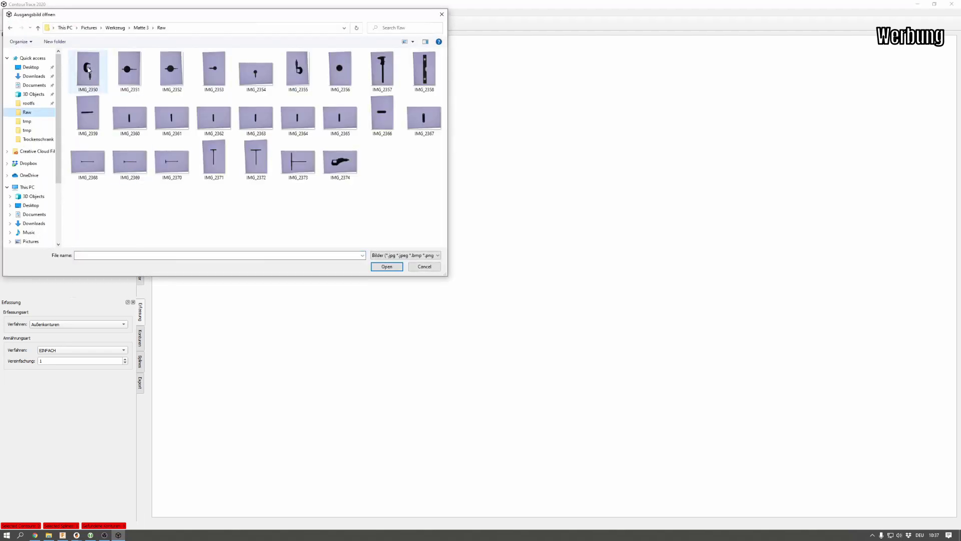
double_click(88, 69)
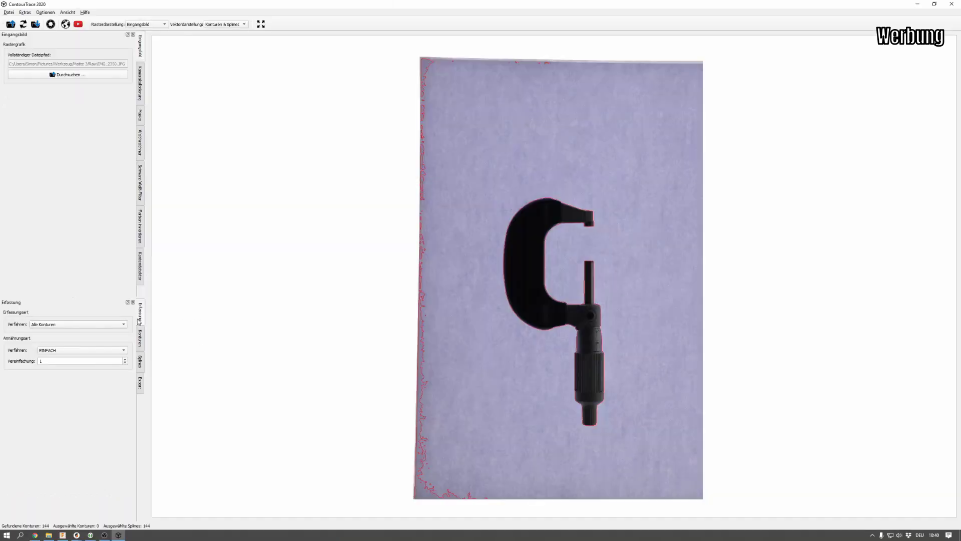
Step: Set detection to Außenkonturen (outer contours only) and show the Kamerakalibrierung settings
left_click(123, 324)
left_click(76, 317)
left_click(141, 89)
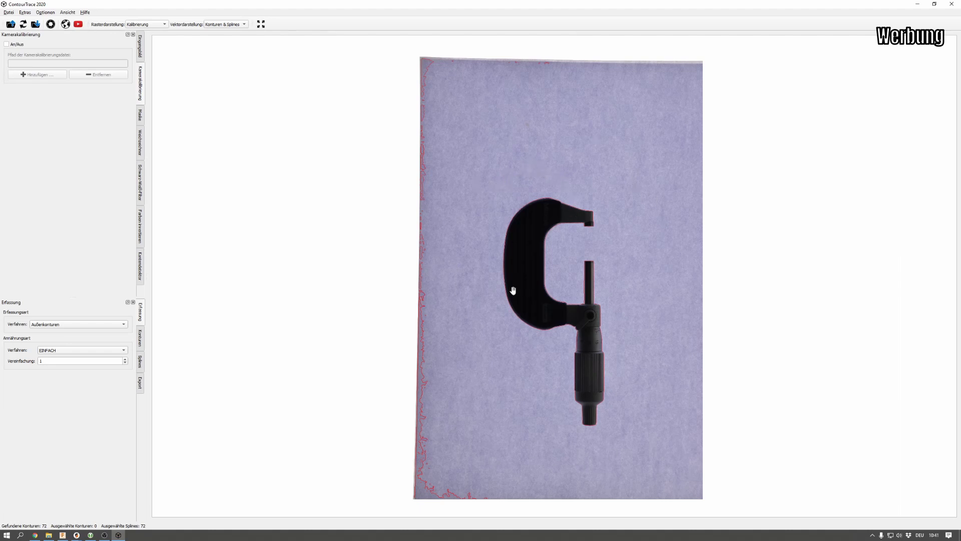
Step: Mask the micrometer photo to left 675, top 800, right 3406, with the bottom raised
left_click(141, 119)
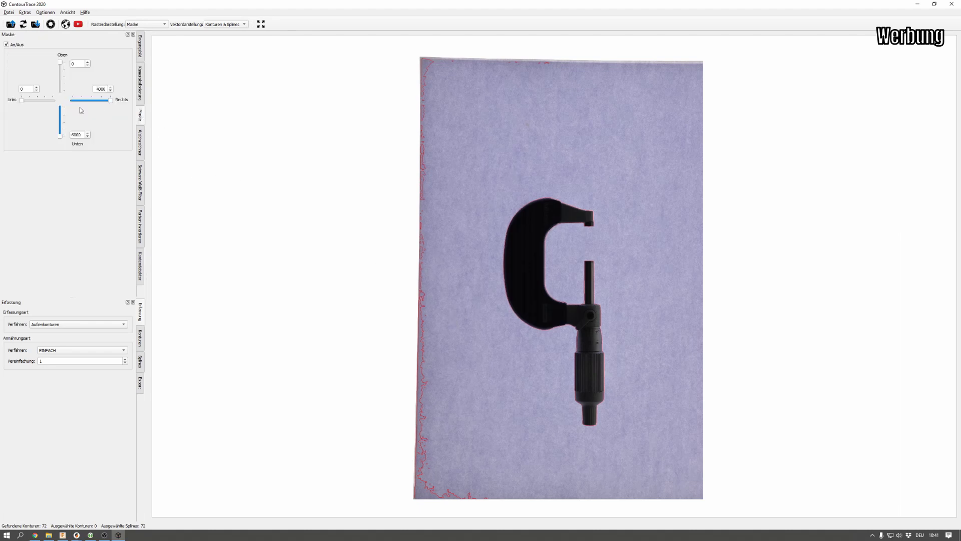
left_click(27, 101)
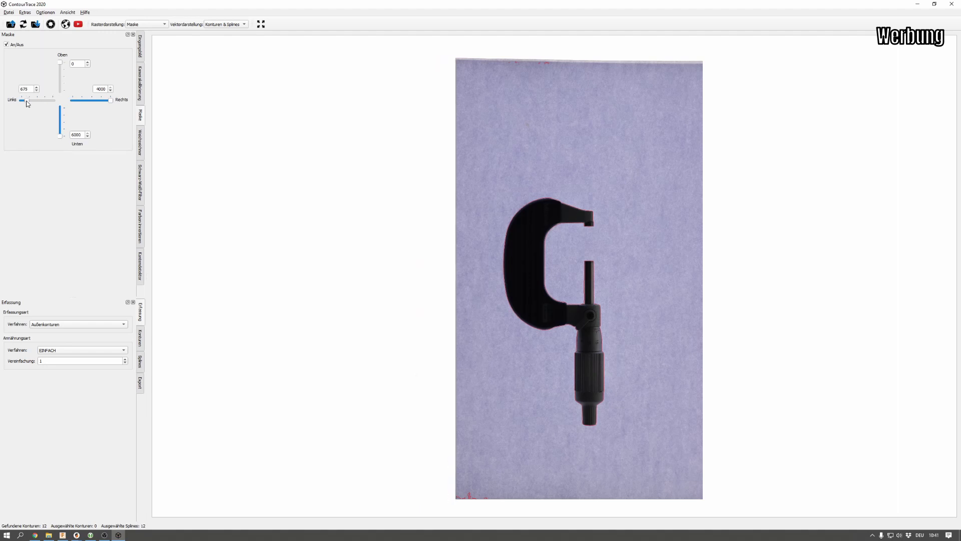
left_click(61, 76)
left_click_drag(61, 77, 60, 63)
left_click_drag(110, 100, 104, 100)
left_click_drag(61, 134, 60, 139)
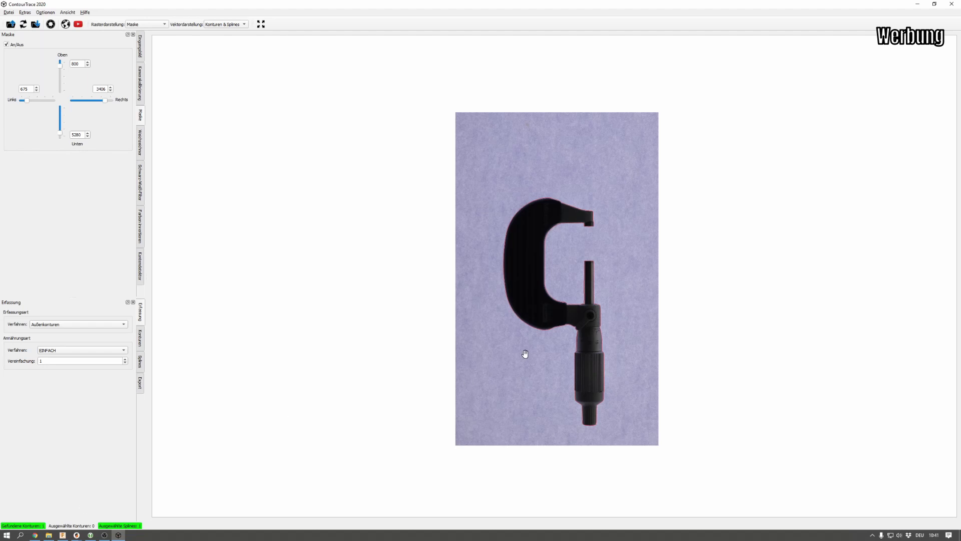
left_click(141, 151)
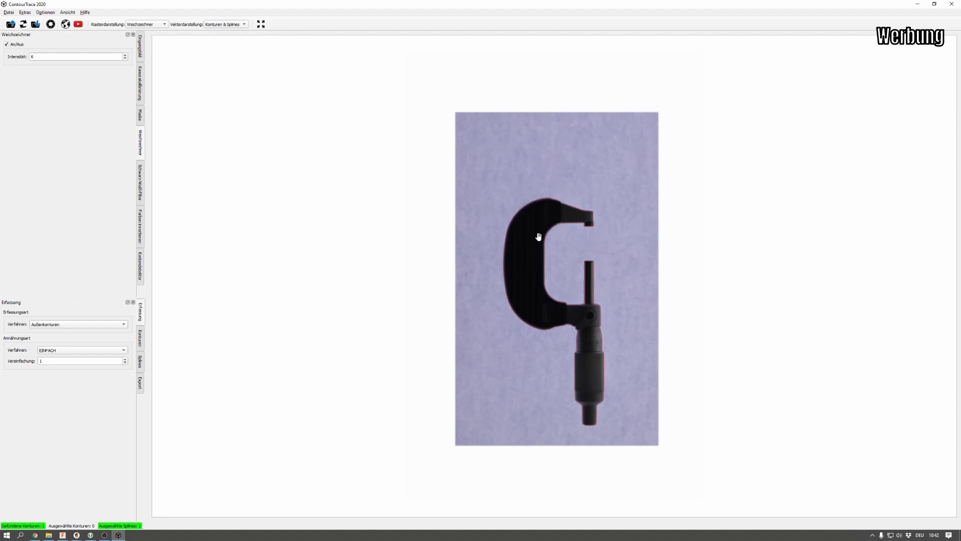
Step: Turn off the blur and zoom around the micrometer to compare the traced contours
left_click(6, 44)
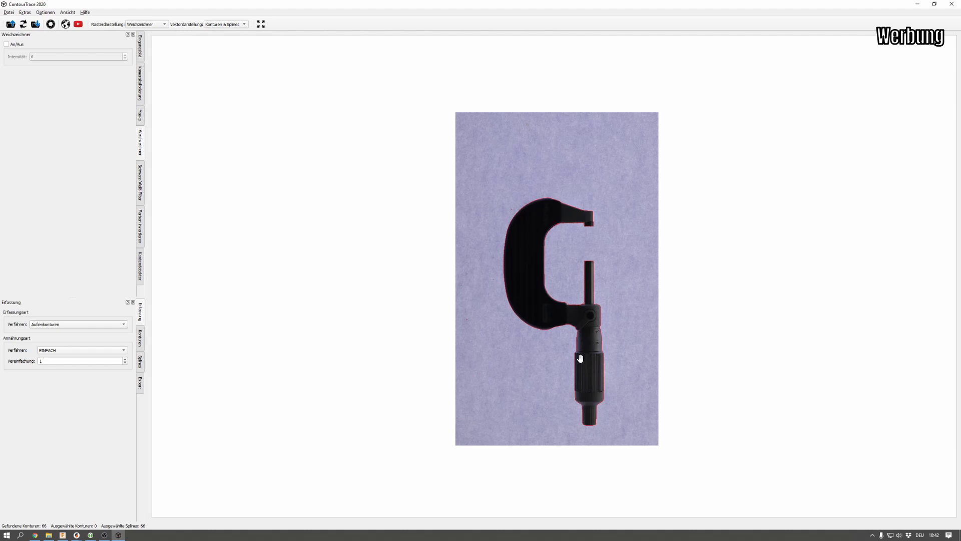
scroll(583, 360, "up", 1)
scroll(583, 360, "up", 1)
scroll(616, 310, "up", 1)
scroll(620, 301, "up", 1)
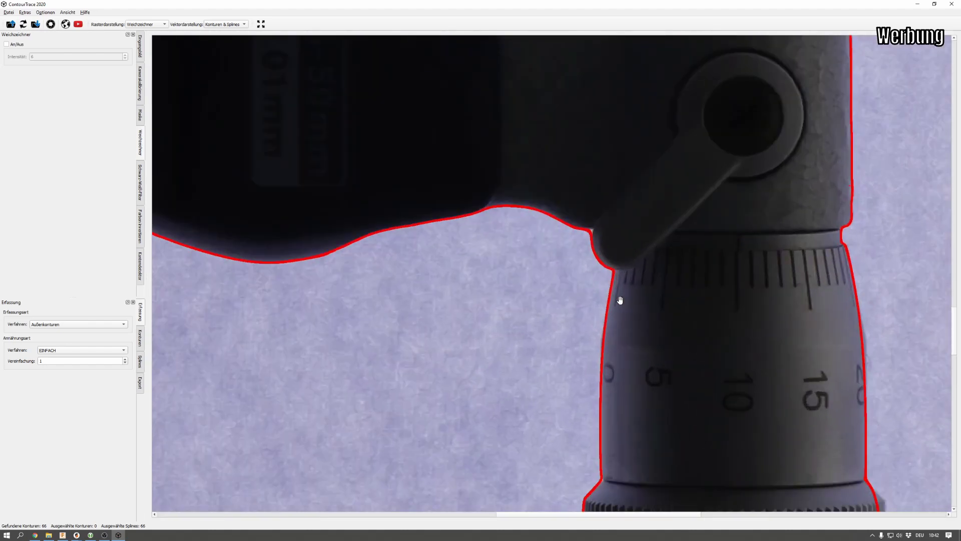
scroll(576, 102, "up", 1)
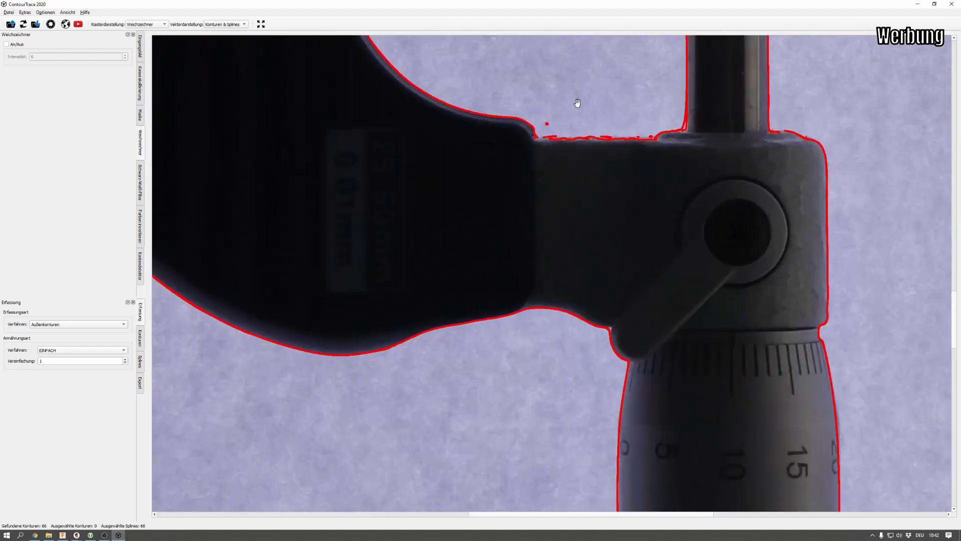
scroll(591, 117, "up", 1)
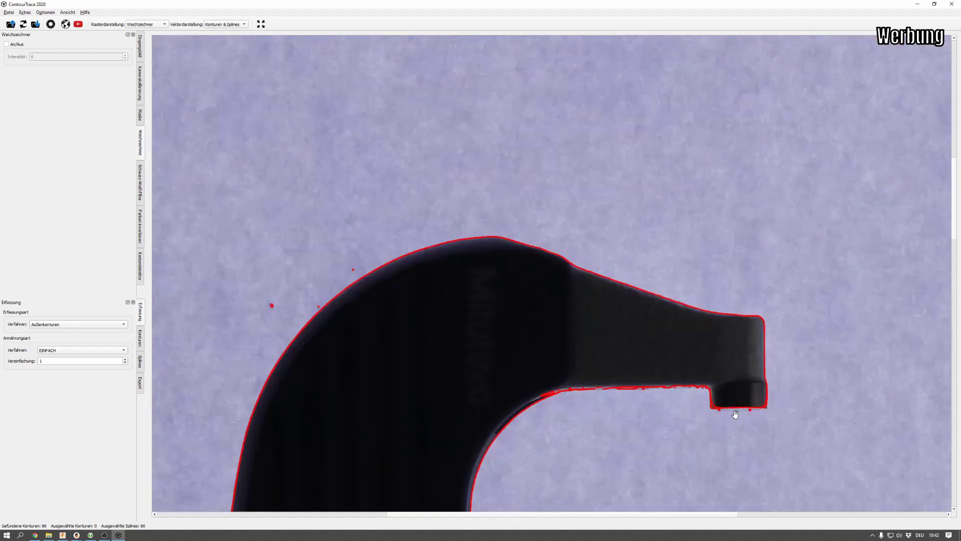
scroll(736, 414, "up", 2)
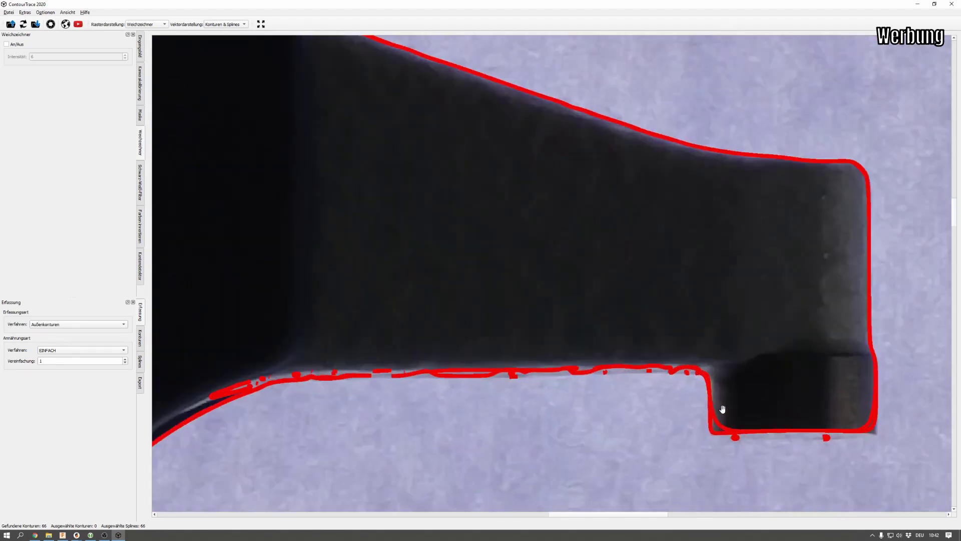
scroll(723, 407, "up", 1)
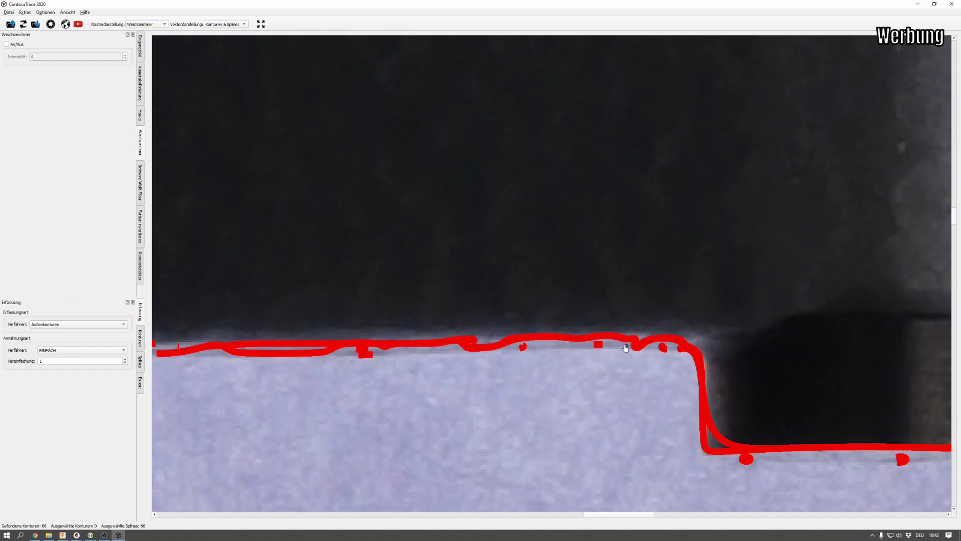
scroll(380, 347, "down", 2)
scroll(300, 346, "down", 1)
scroll(297, 345, "down", 1)
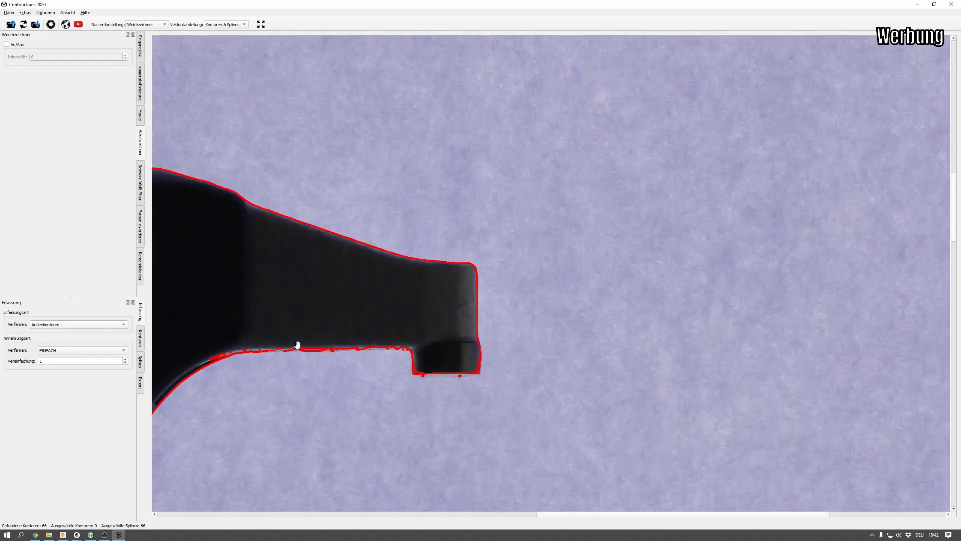
scroll(350, 348, "down", 1)
mouse_move(363, 331)
left_mouse_down()
mouse_move(443, 252)
mouse_move(467, 200)
left_mouse_up()
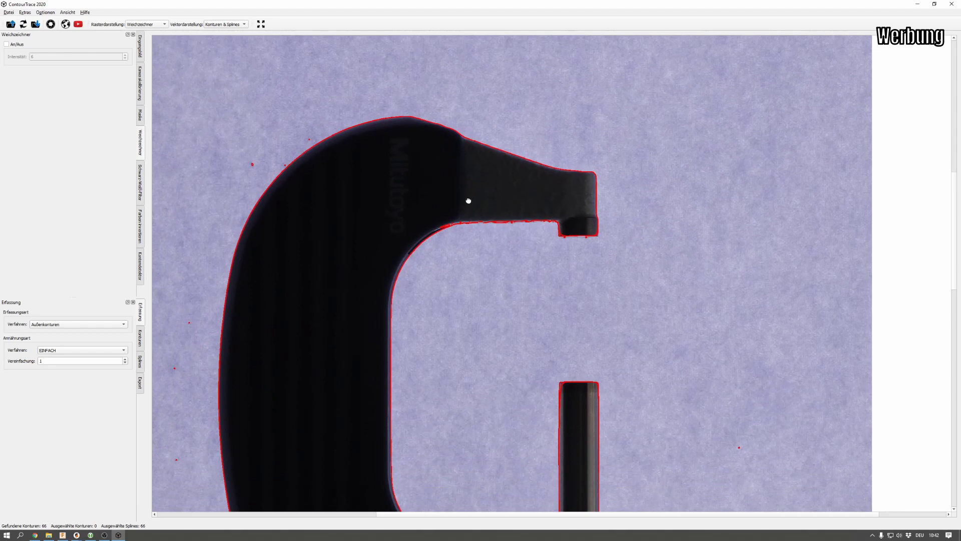
scroll(528, 380, "down", 1)
scroll(526, 375, "up", 1)
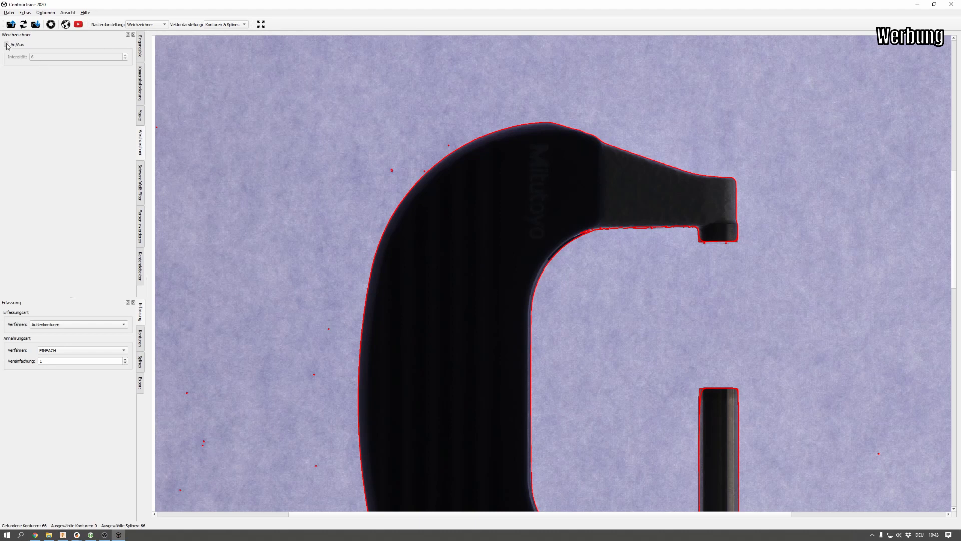
Step: Re-enable blur at intensity 6 and inspect the single red outer contour around the micrometer
key("space")
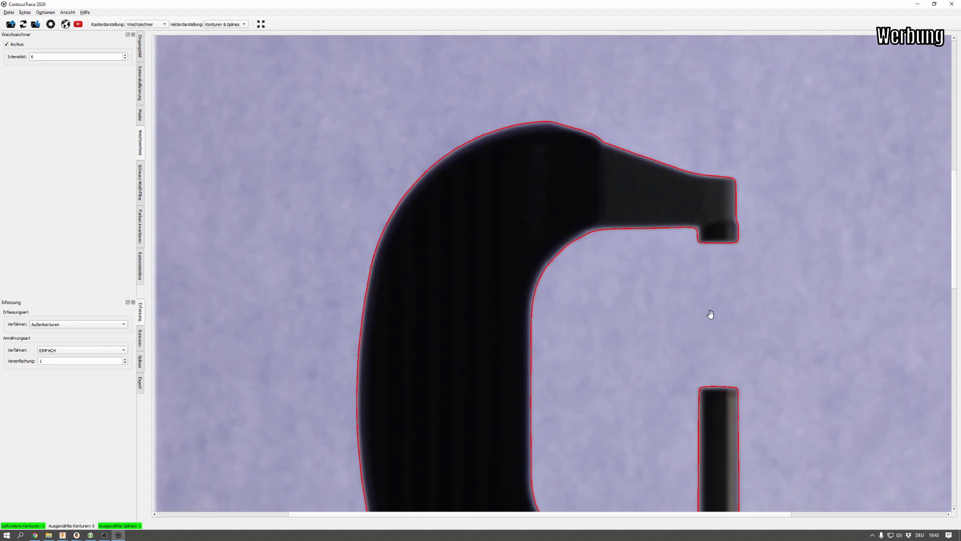
scroll(697, 221, "up", 1)
scroll(692, 215, "up", 1)
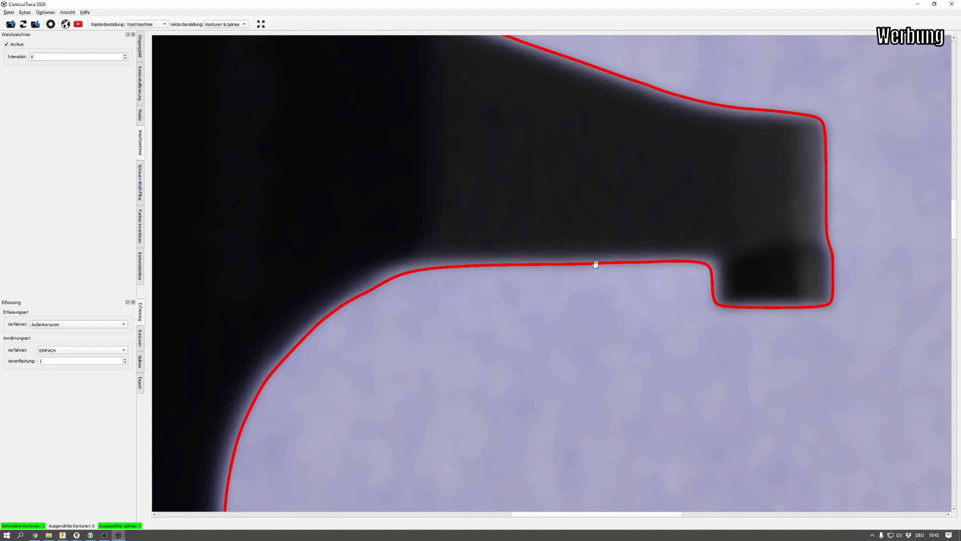
scroll(595, 263, "up", 2)
scroll(591, 257, "up", 2)
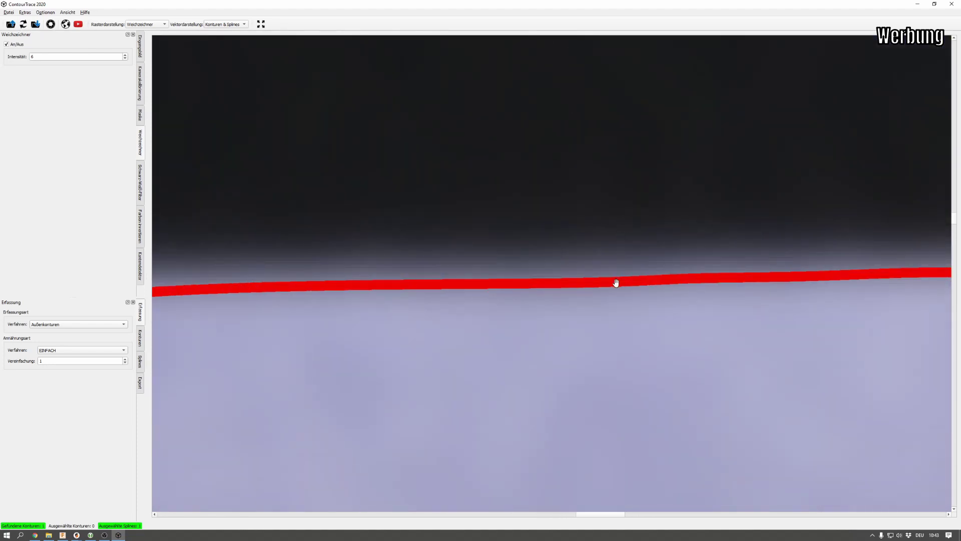
scroll(615, 235, "down", 2)
scroll(618, 240, "down", 2)
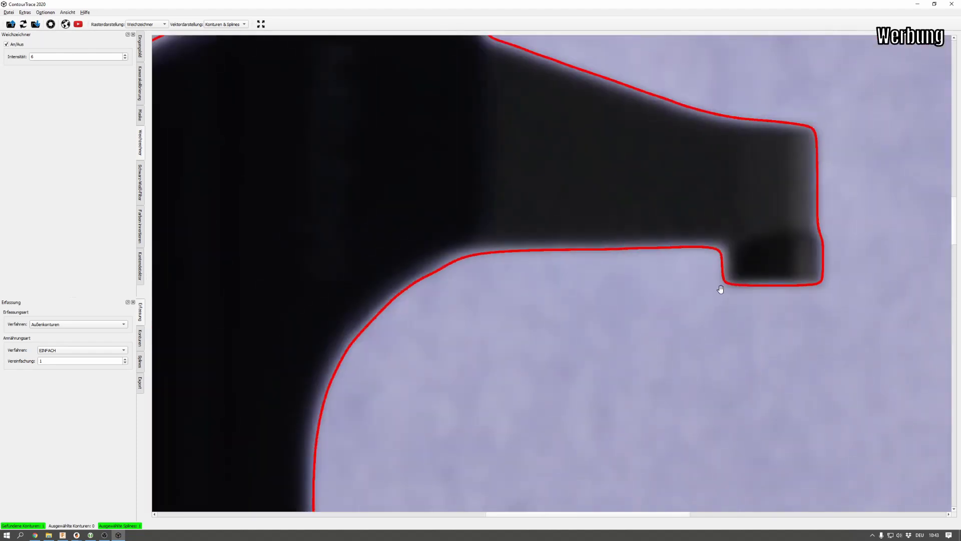
scroll(526, 254, "down", 2)
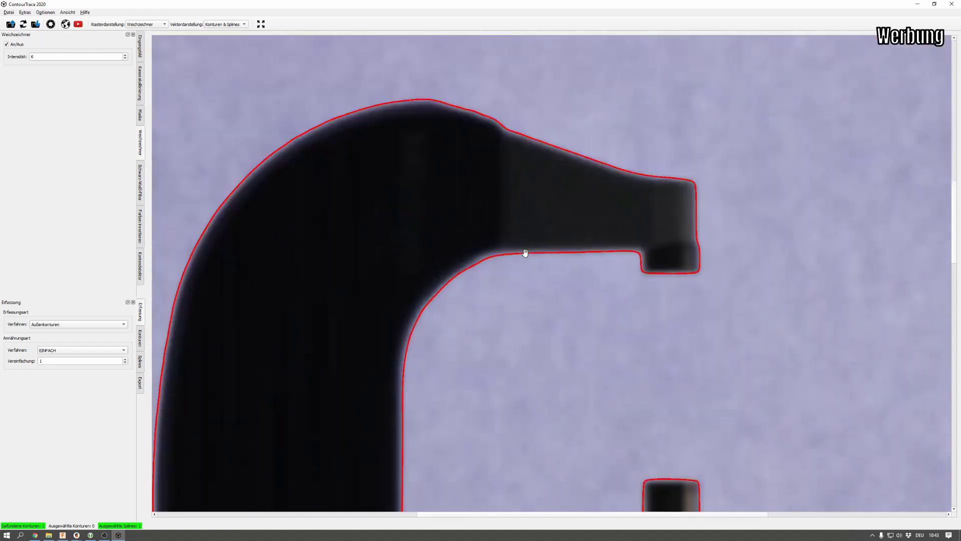
scroll(535, 243, "down", 1)
scroll(626, 245, "up", 1)
scroll(621, 161, "up", 1)
scroll(620, 159, "up", 1)
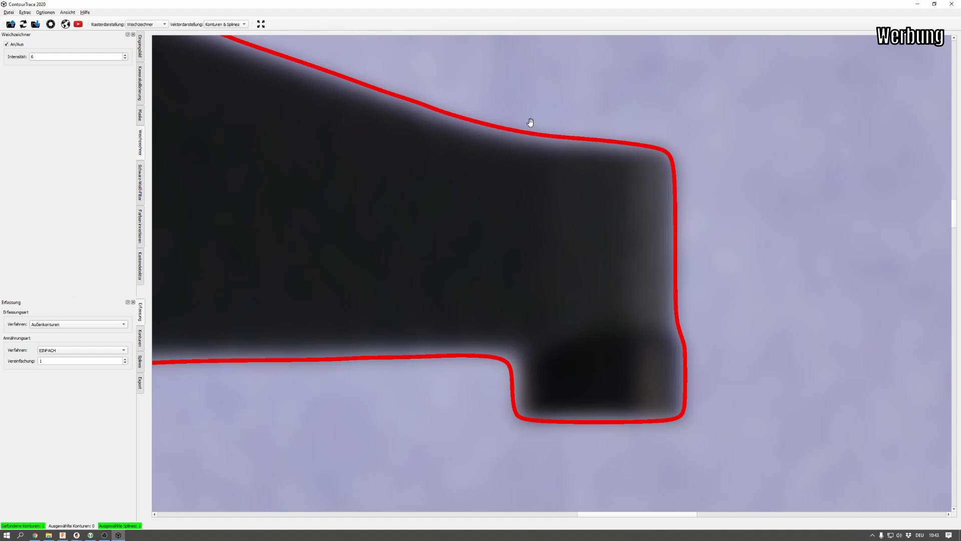
scroll(543, 187, "down", 2)
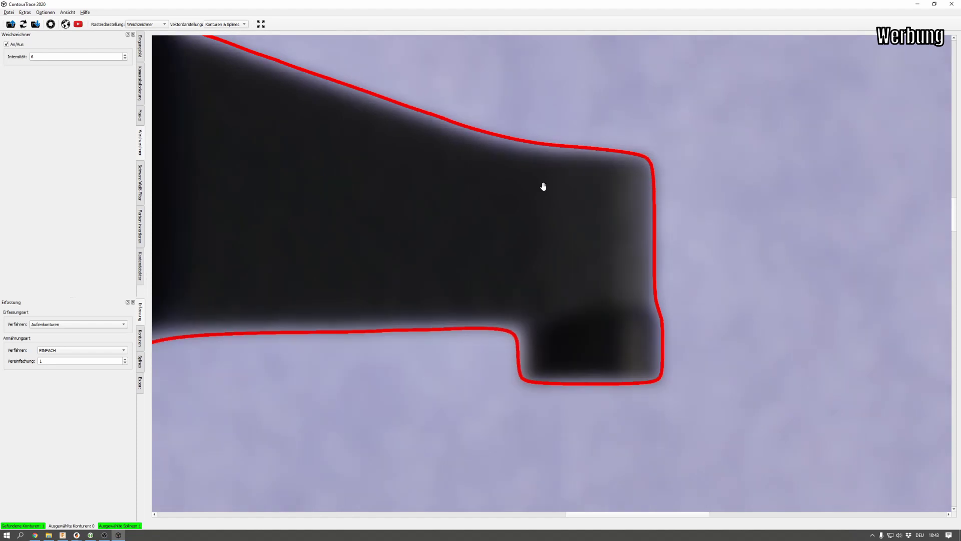
scroll(543, 187, "down", 2)
scroll(545, 192, "down", 1)
scroll(536, 196, "up", 3)
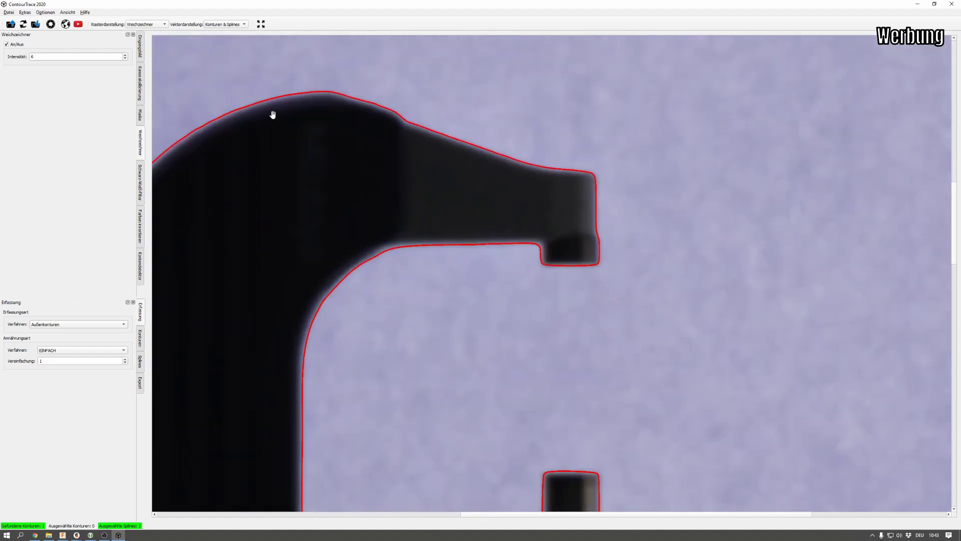
scroll(331, 200, "down", 2)
scroll(341, 201, "down", 1)
scroll(567, 340, "down", 3)
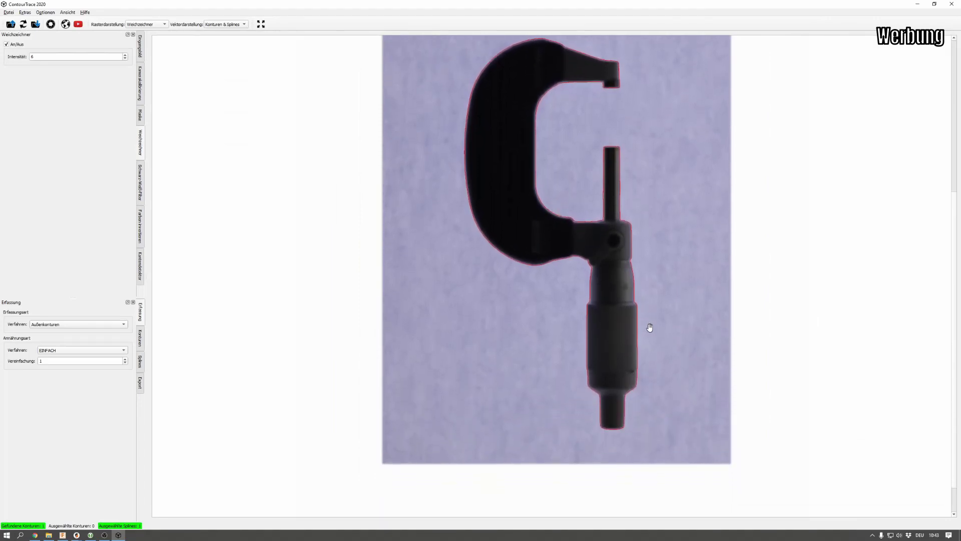
scroll(633, 350, "up", 3)
scroll(633, 354, "up", 1)
scroll(677, 256, "down", 3)
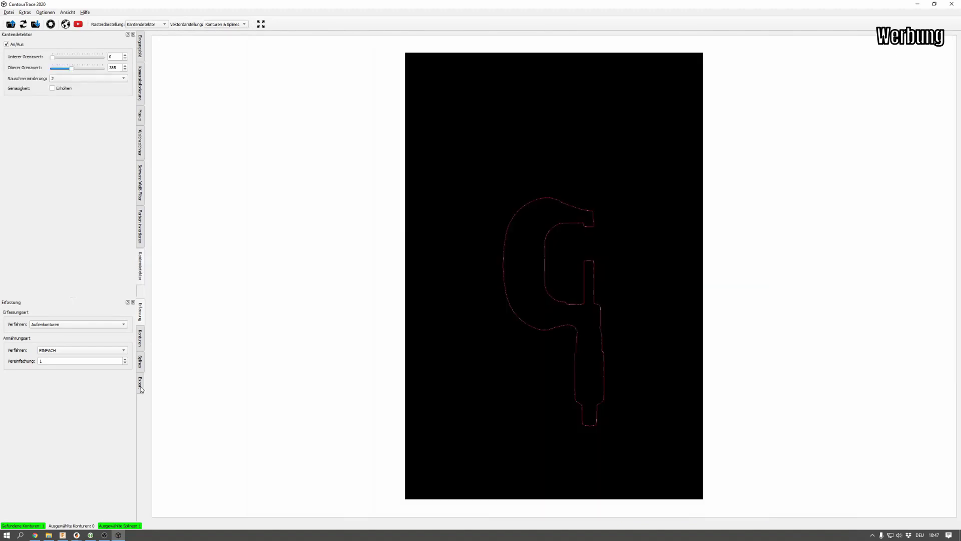
Step: Show the Export view with Weißer Hintergrund and zoom in on the micrometer outline
left_click(142, 389)
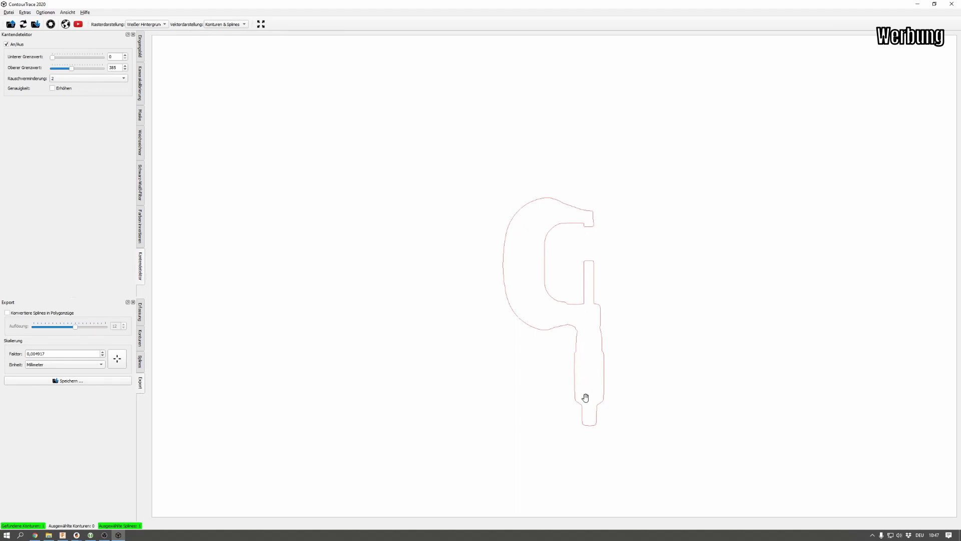
scroll(594, 279, "up", 2)
scroll(604, 293, "up", 1)
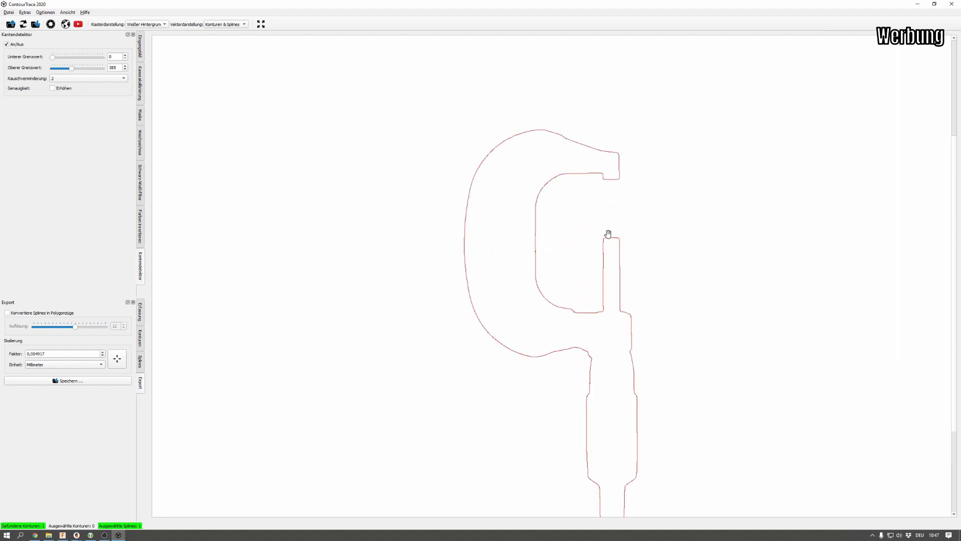
scroll(593, 440, "down", 1)
scroll(596, 440, "up", 2)
scroll(664, 280, "up", 3)
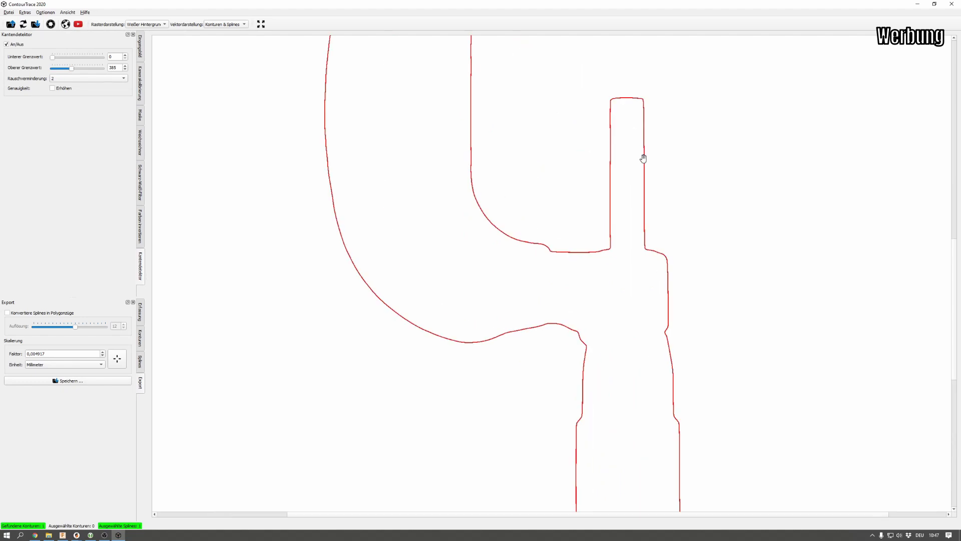
scroll(637, 209, "down", 4)
scroll(603, 161, "up", 3)
scroll(618, 190, "up", 2)
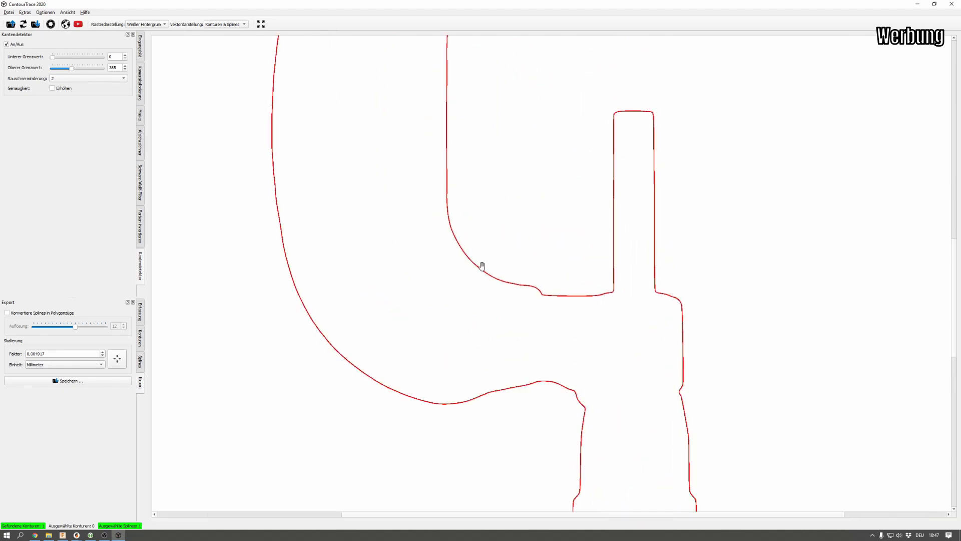
Step: Rescale the outline to factor 0.004873 using the spindle width as reference distance
left_click(118, 360)
left_click_drag(614, 163, 654, 163)
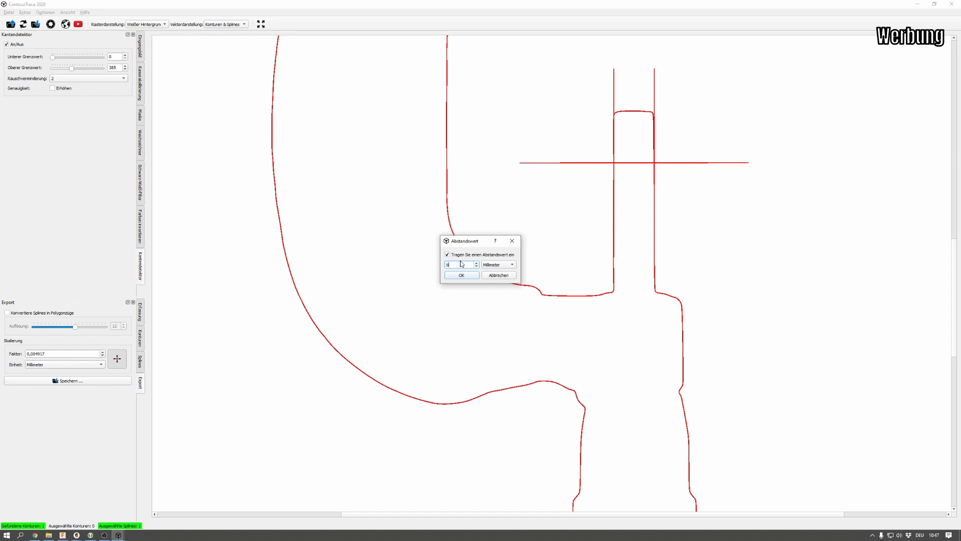
left_click(461, 275)
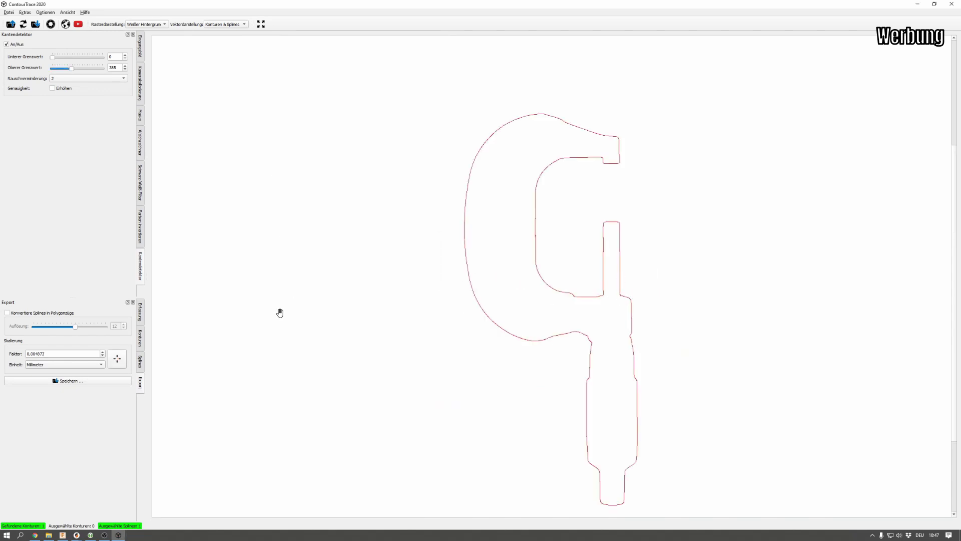
Step: Save the outline over Messschraube_25-50.dxf in the Matte 3 folder
left_click(115, 386)
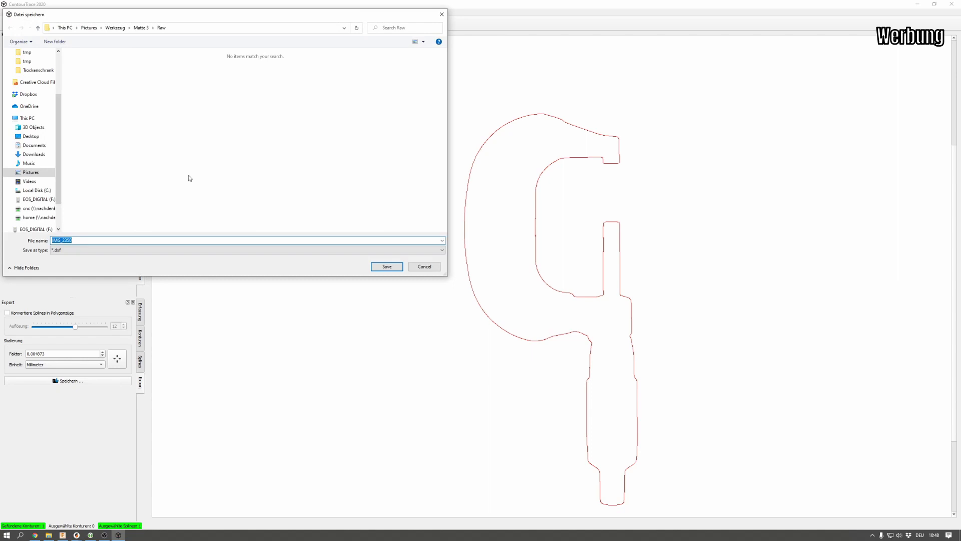
left_click(141, 28)
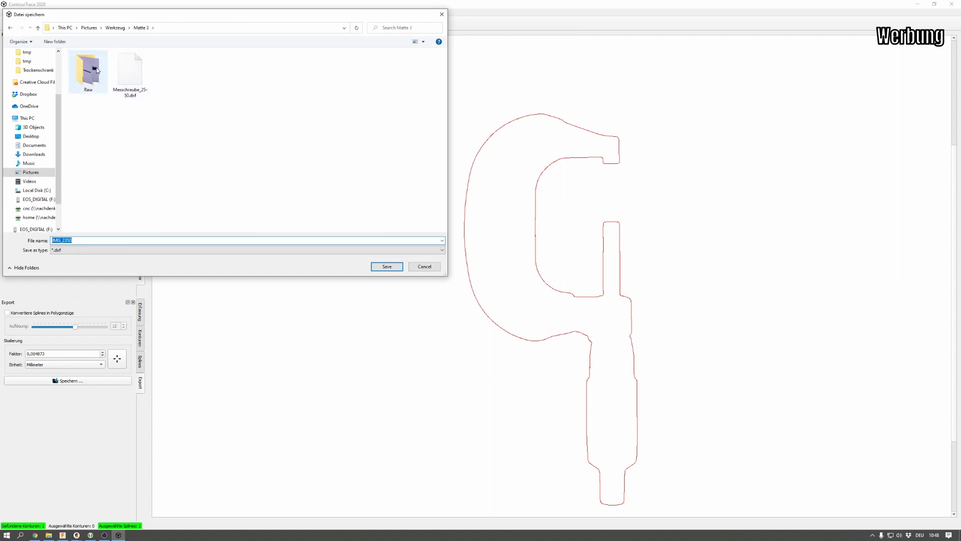
double_click(137, 68)
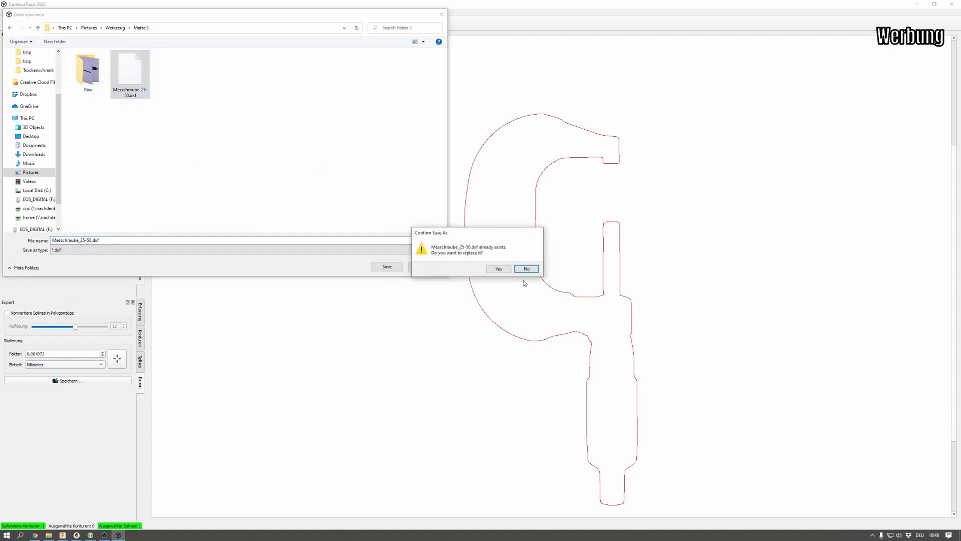
left_click(499, 270)
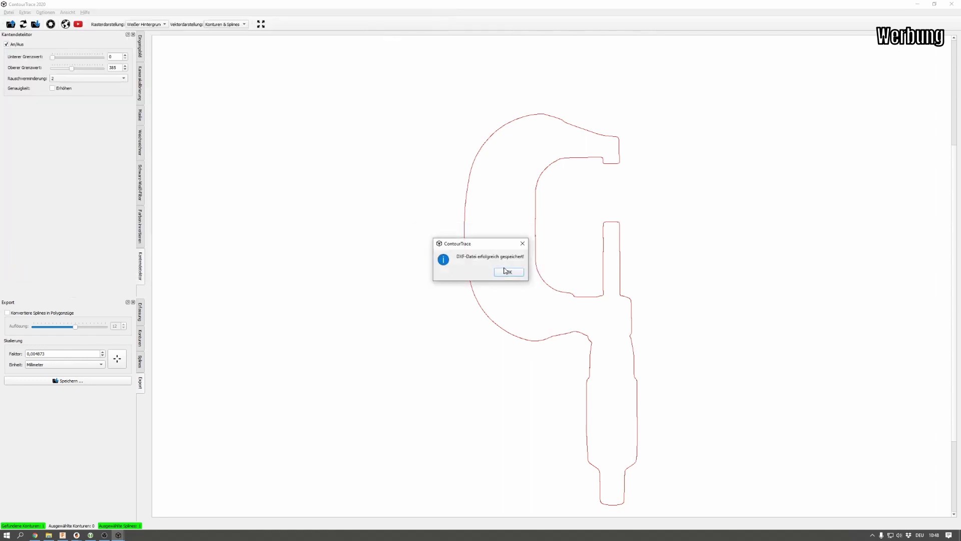
left_click(504, 272)
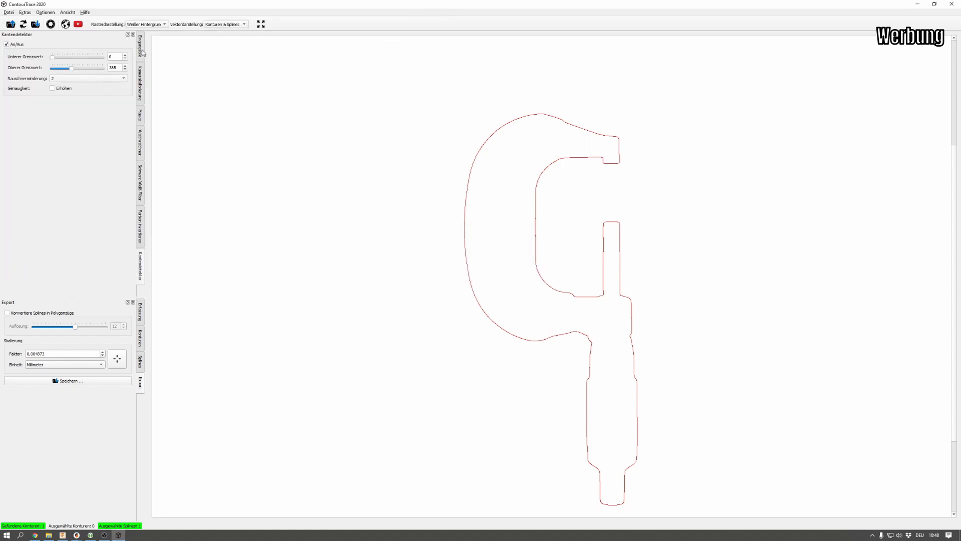
Step: Show the original hammer input photo and zoom and pan around it
left_click(141, 50)
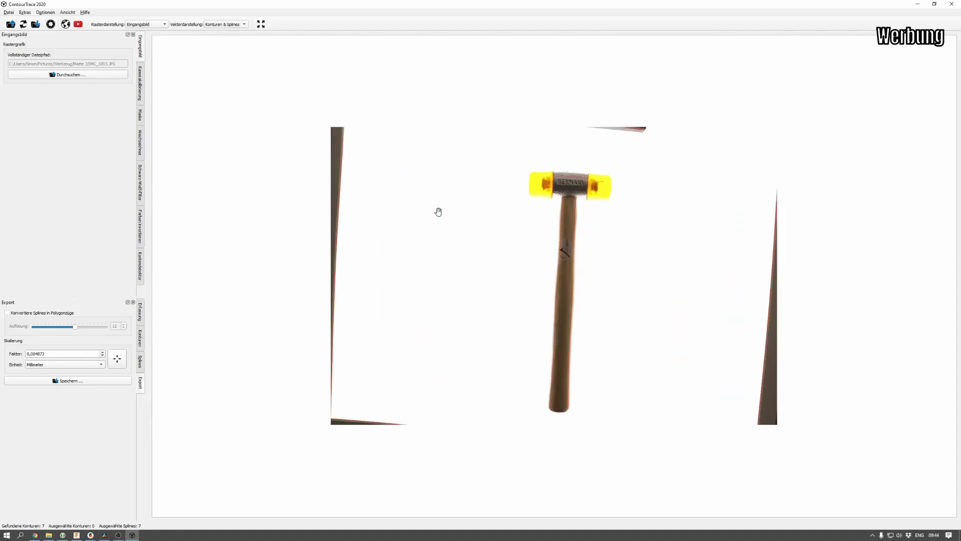
scroll(438, 212, "up", 3)
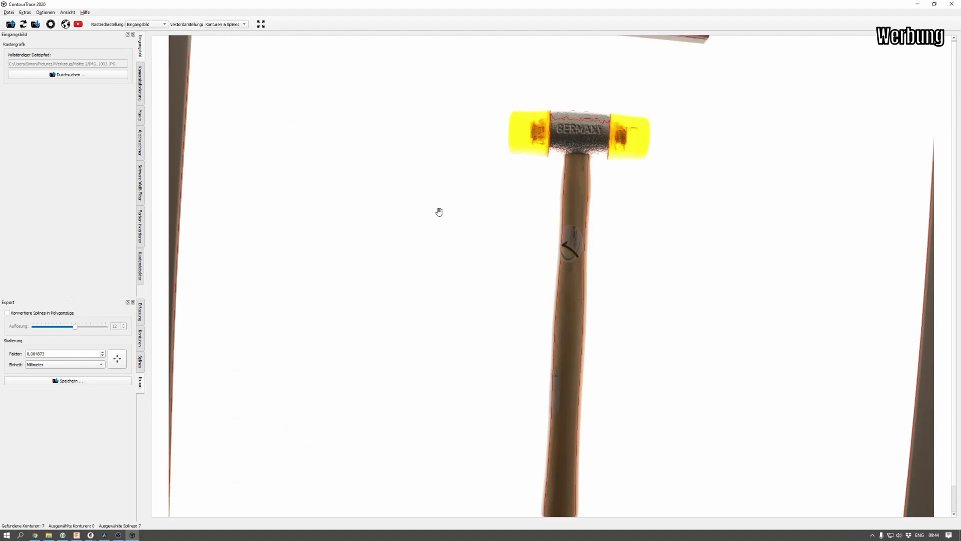
scroll(444, 236, "down", 1)
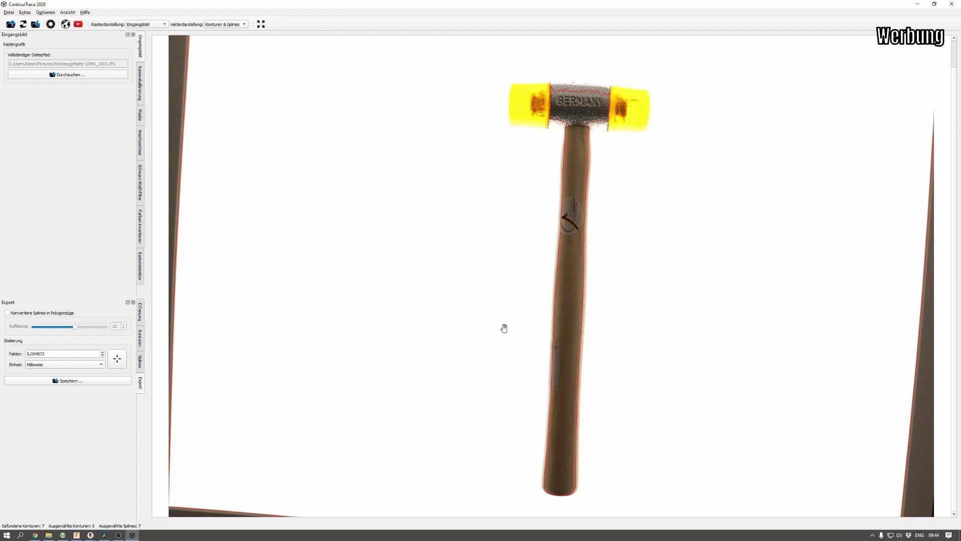
left_click_drag(574, 182, 574, 210)
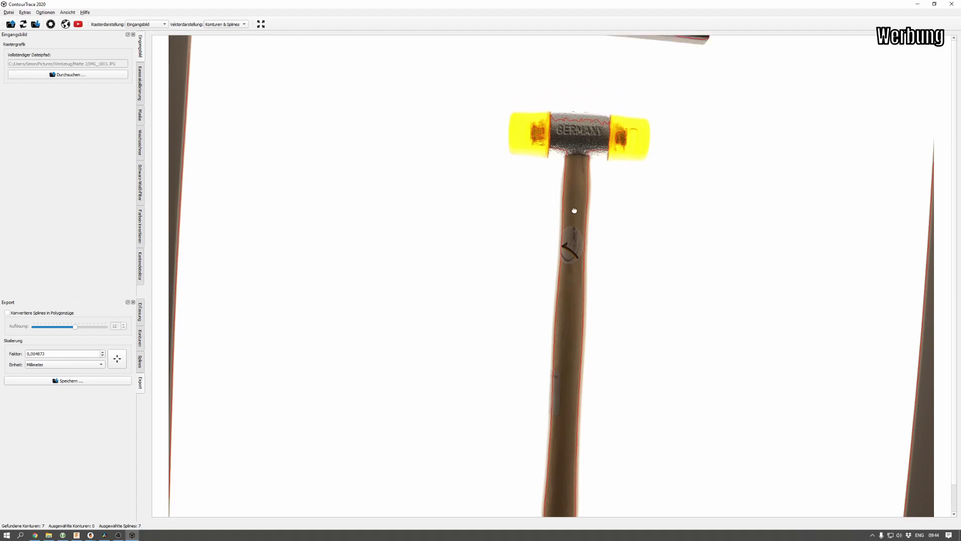
scroll(561, 141, "up", 2)
scroll(560, 143, "up", 3)
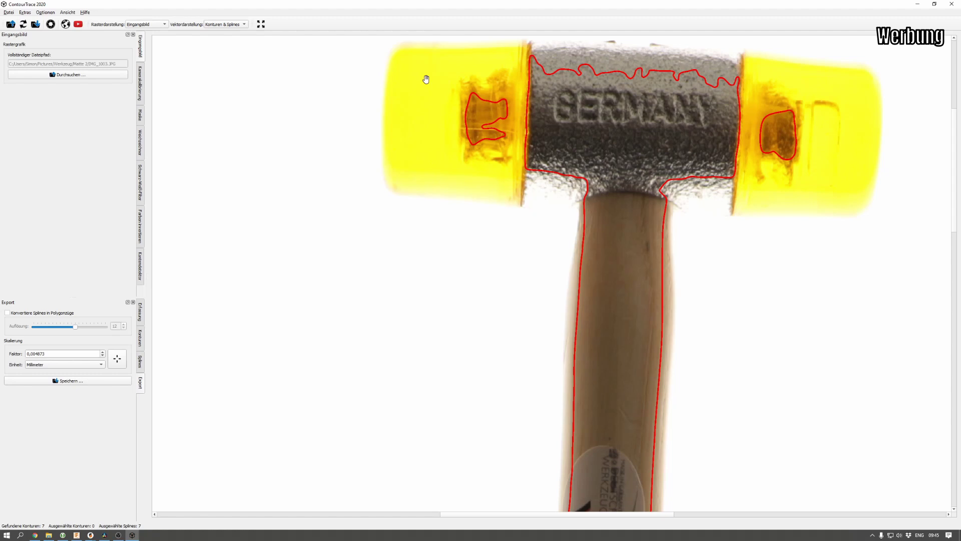
scroll(800, 206, "down", 1)
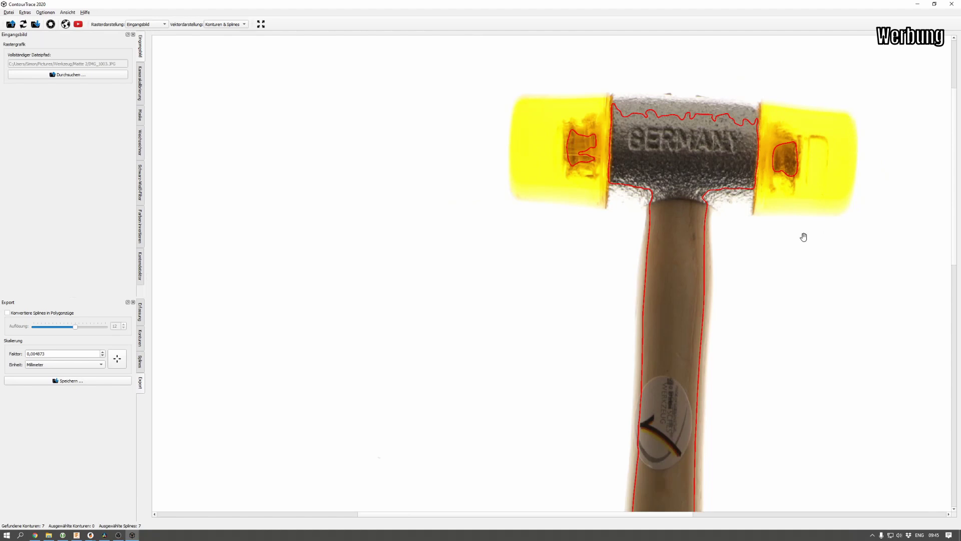
scroll(690, 275, "down", 1)
scroll(674, 291, "down", 2)
scroll(573, 278, "up", 1)
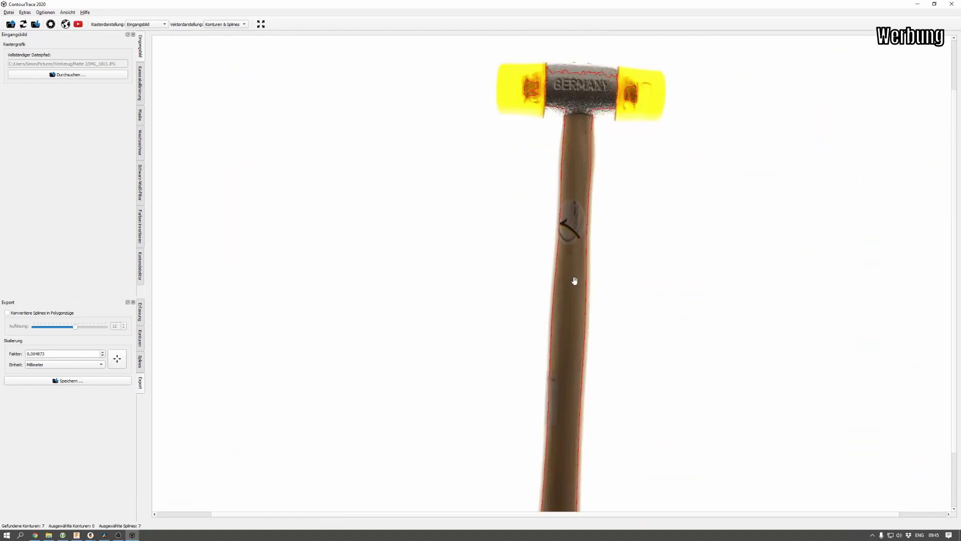
scroll(575, 280, "down", 1)
scroll(532, 246, "down", 1)
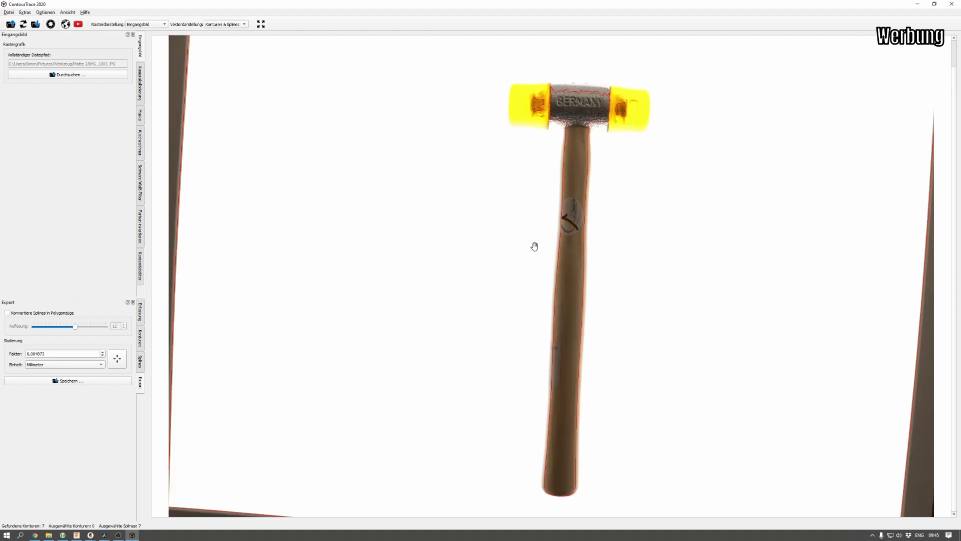
Step: Mask the hammer photo to left 1518, top 480, right 5406, cropping the dark edges
left_click(140, 119)
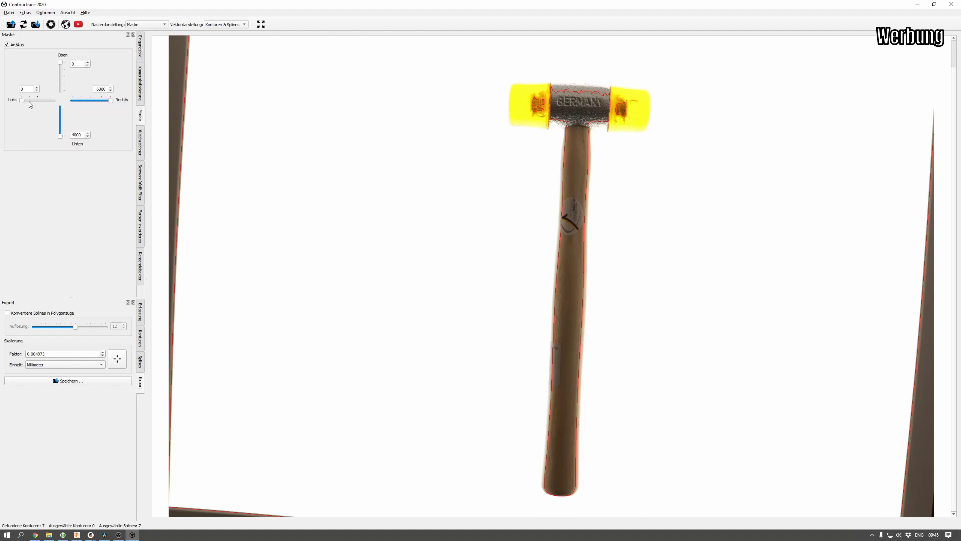
left_click_drag(61, 65, 64, 73)
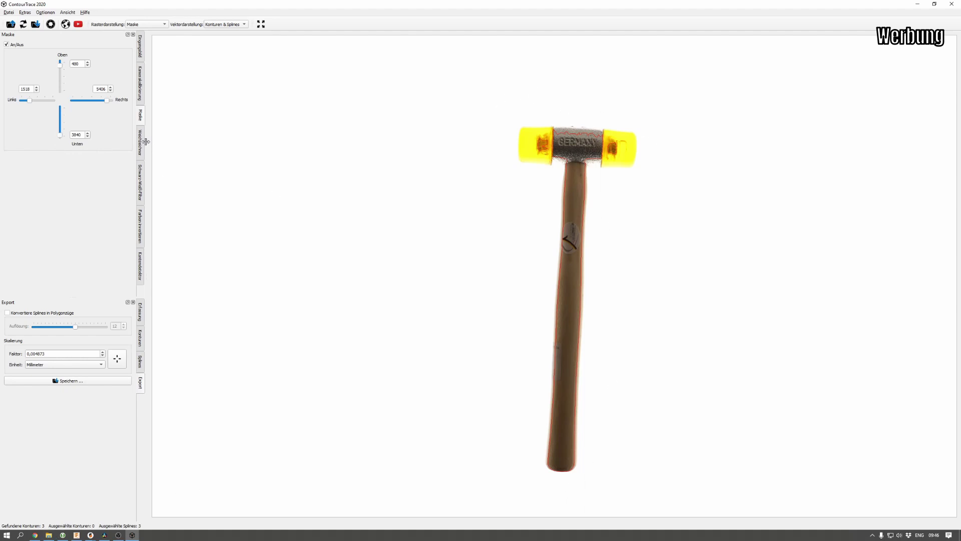
left_click(140, 142)
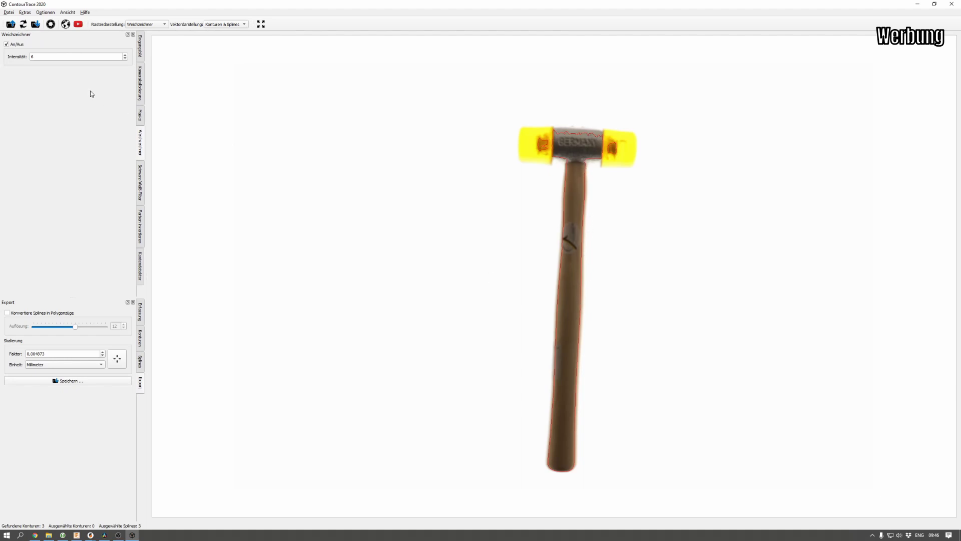
Step: Raise the Schwarz-Weiß-Filter threshold stepwise to 245 for a solid hammer silhouette
left_click(142, 187)
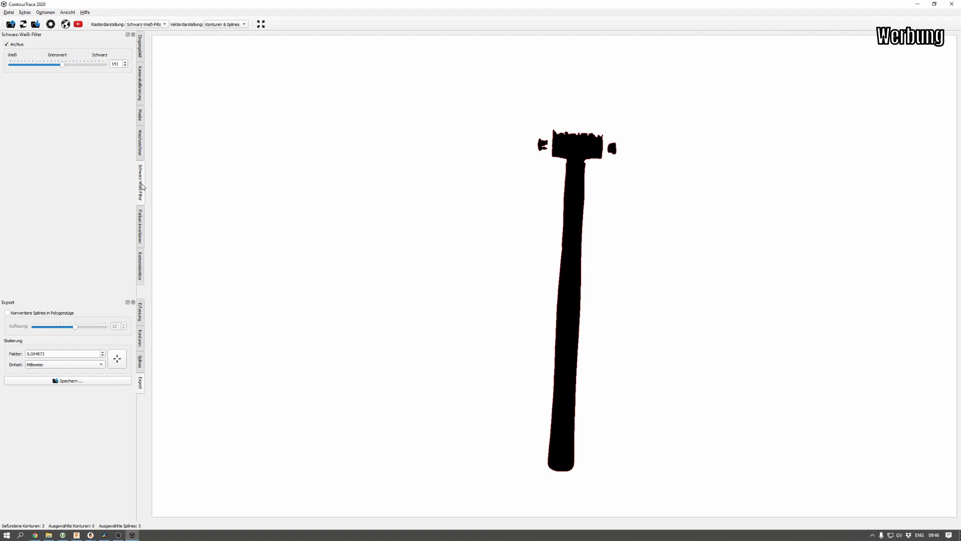
left_click(74, 66)
left_click(77, 67)
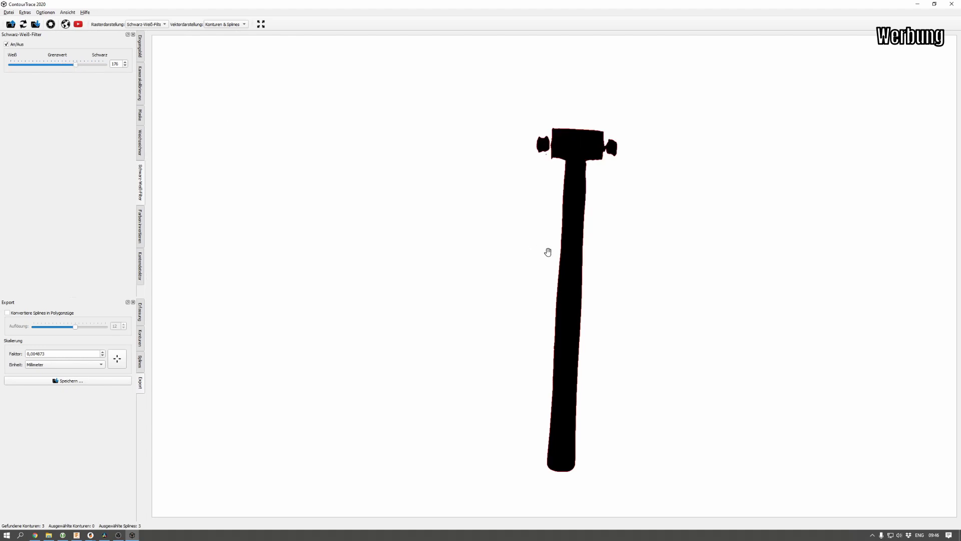
left_click(85, 67)
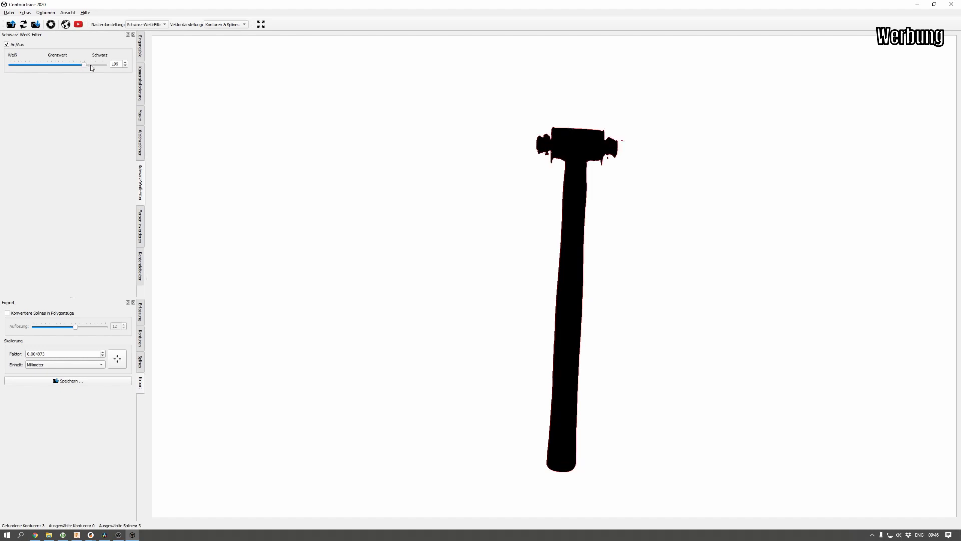
left_click(91, 66)
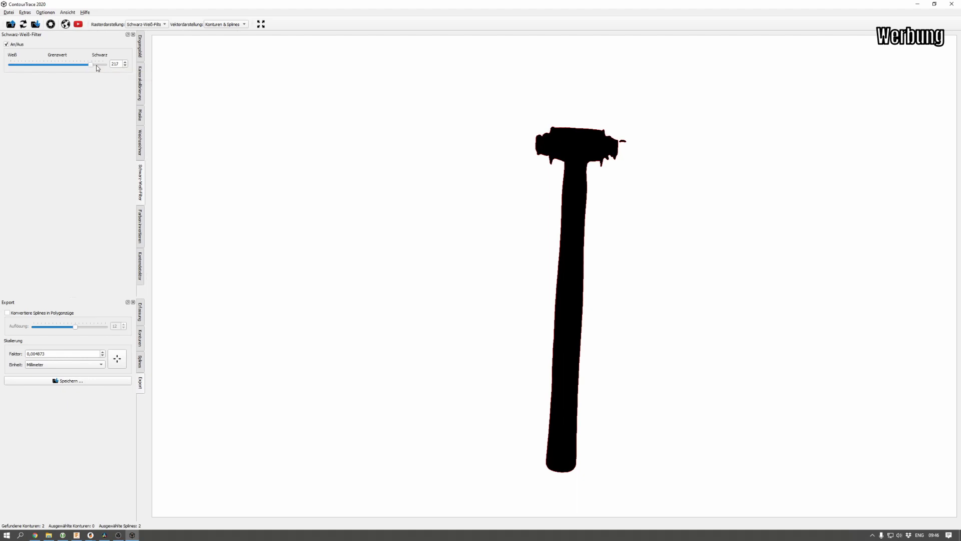
left_click(97, 66)
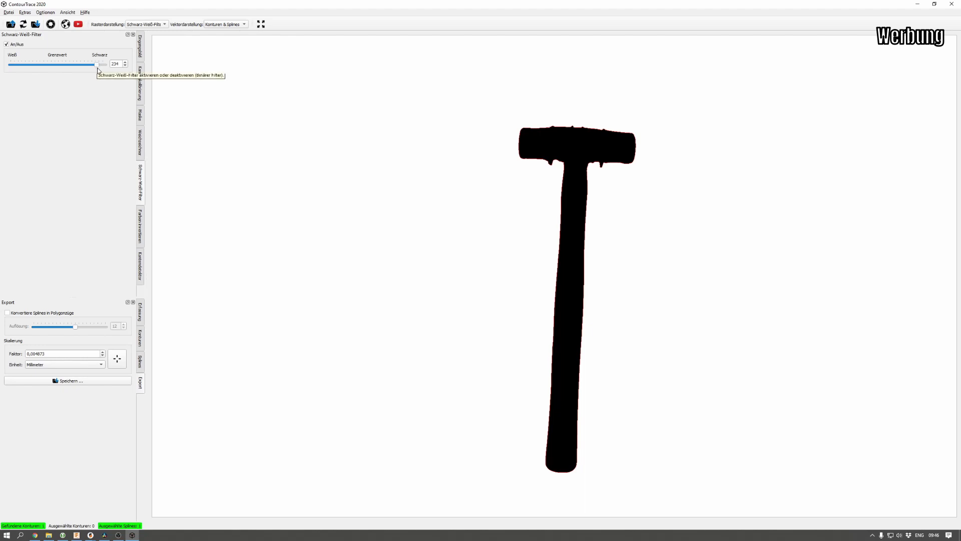
key("Right")
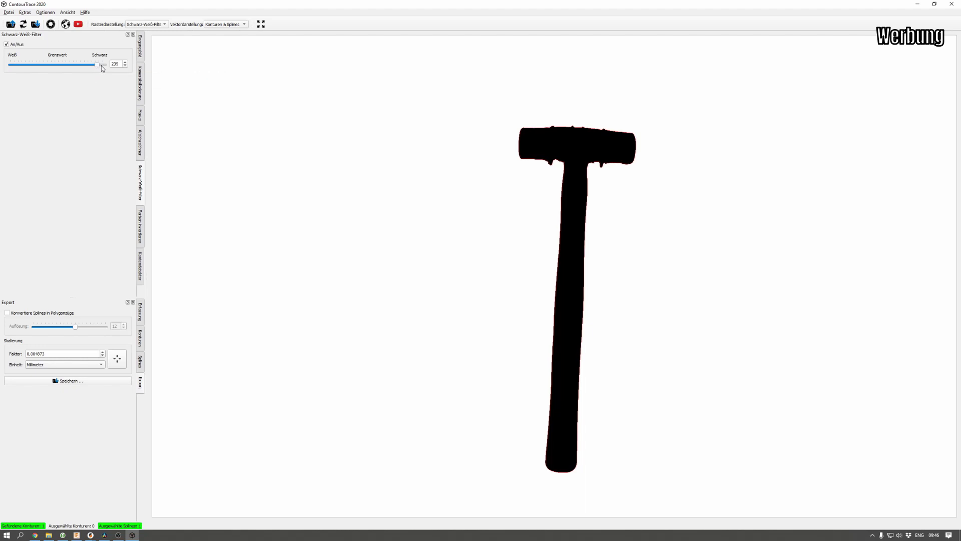
left_click(102, 65)
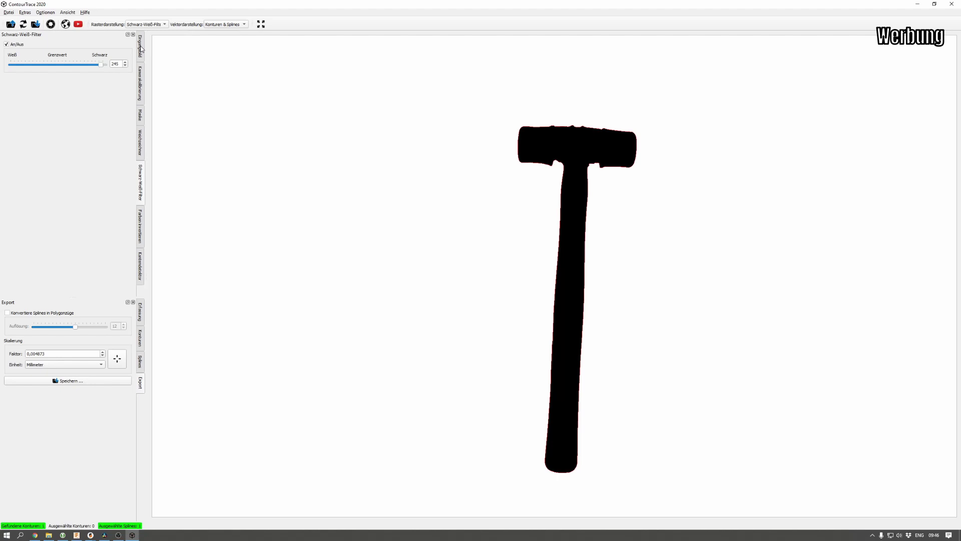
Step: View the colour hammer photo zoomed on its head, then bring up the Matte 2 folder
left_click(141, 48)
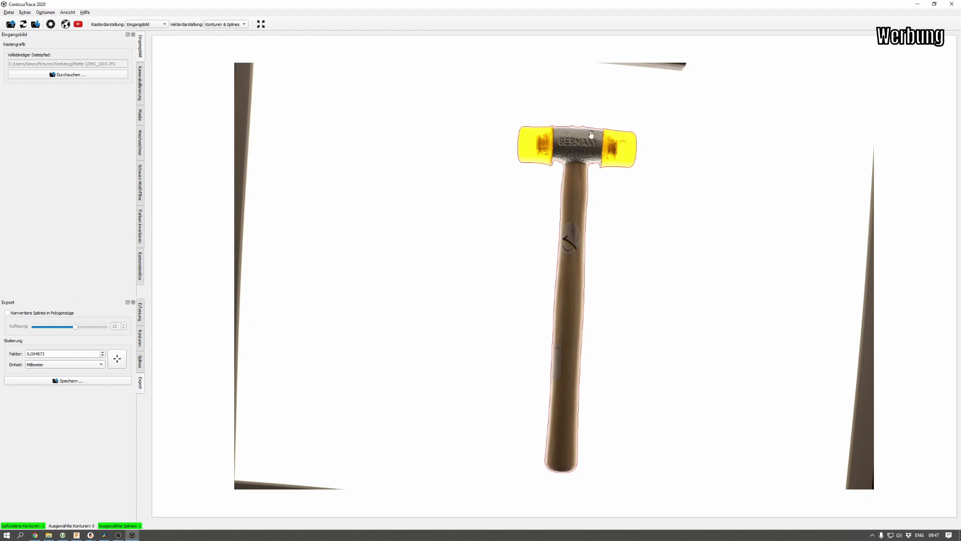
scroll(566, 104, "up", 2)
scroll(591, 105, "up", 2)
scroll(591, 106, "up", 3)
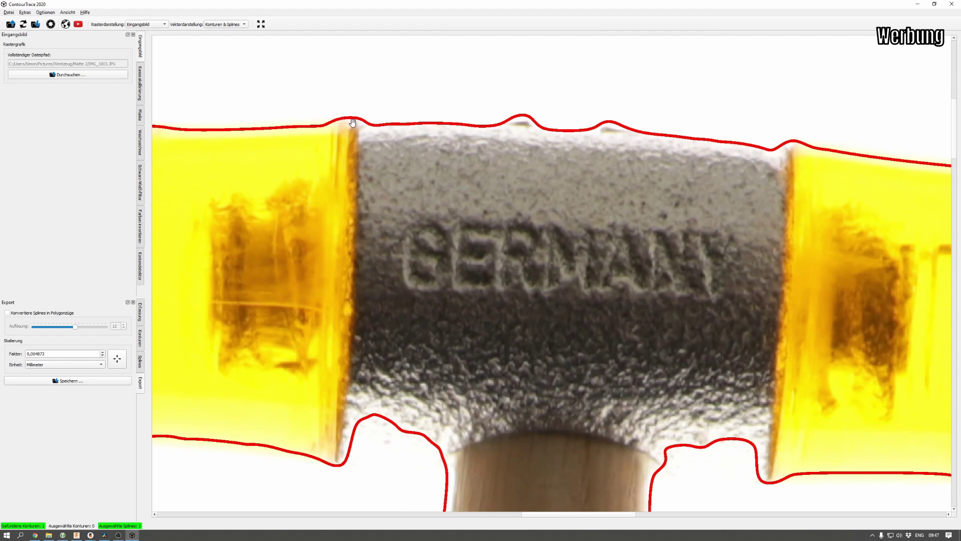
scroll(622, 179, "down", 2)
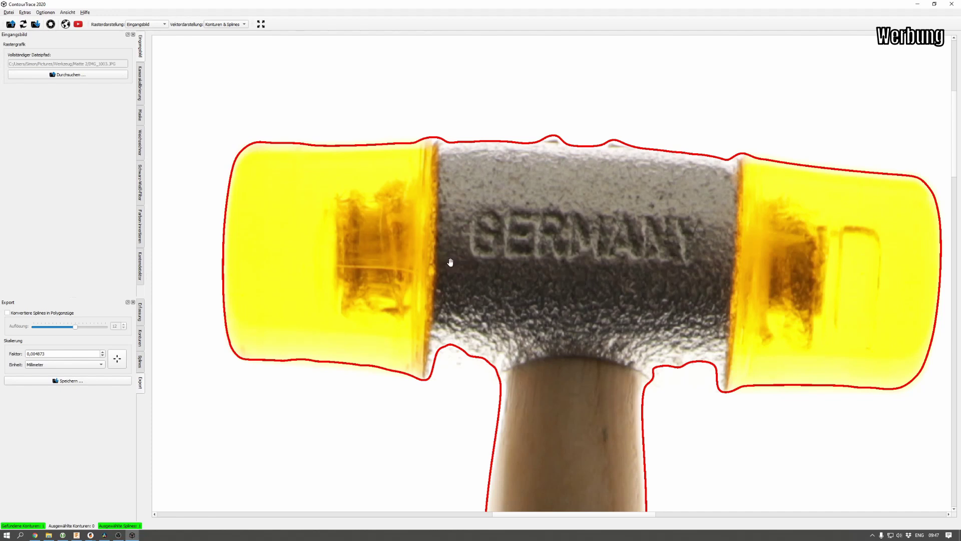
left_click(48, 534)
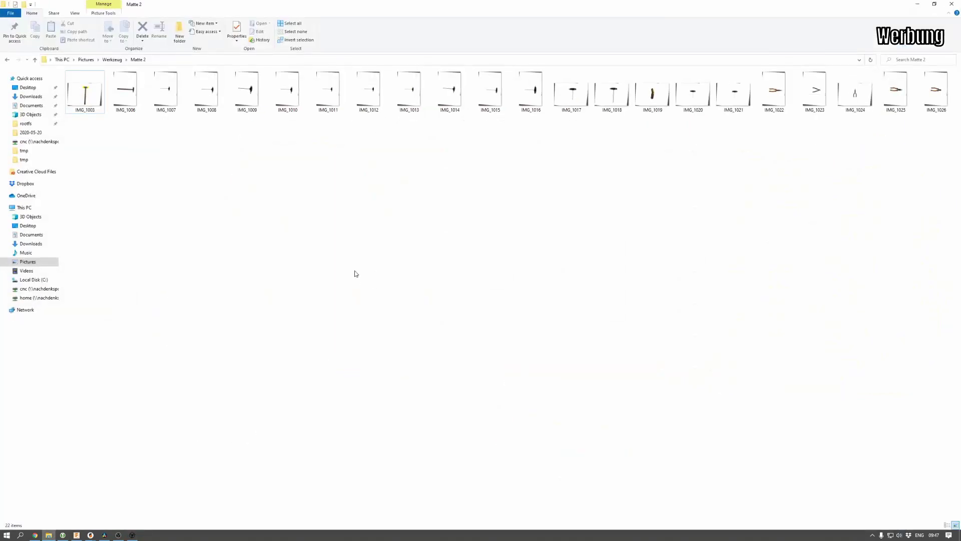
Step: Open IMG_1003 for editing in Paint and adjust the view
right_click(93, 101)
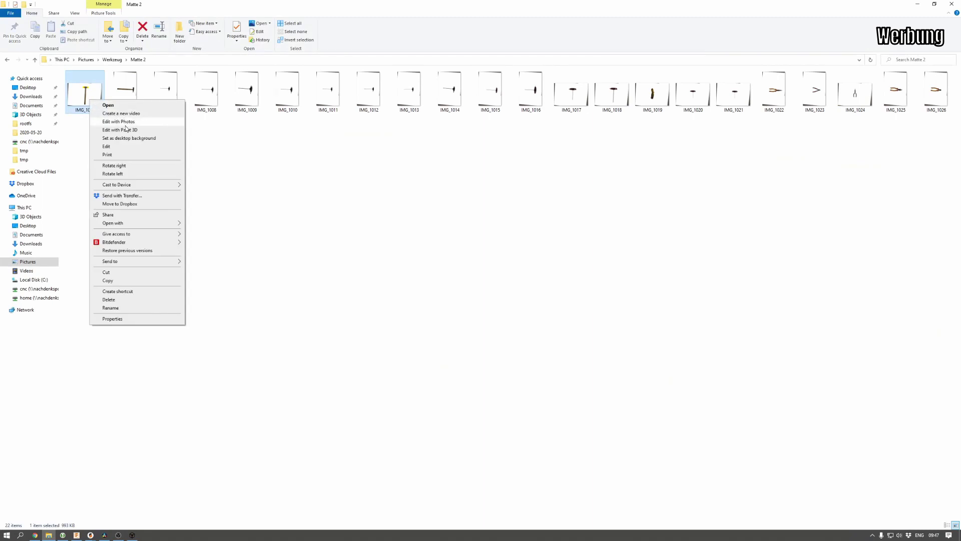
left_click(123, 146)
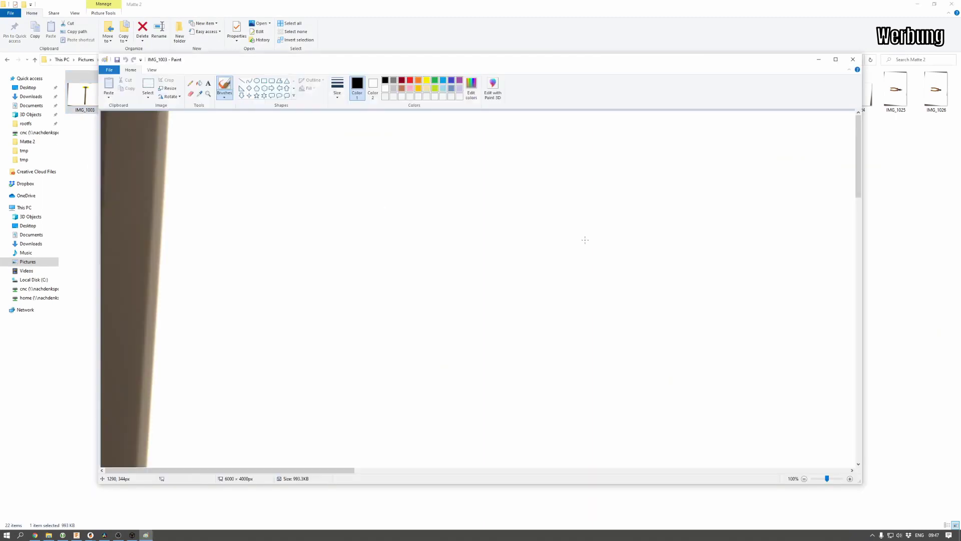
left_click_drag(859, 173, 850, 423)
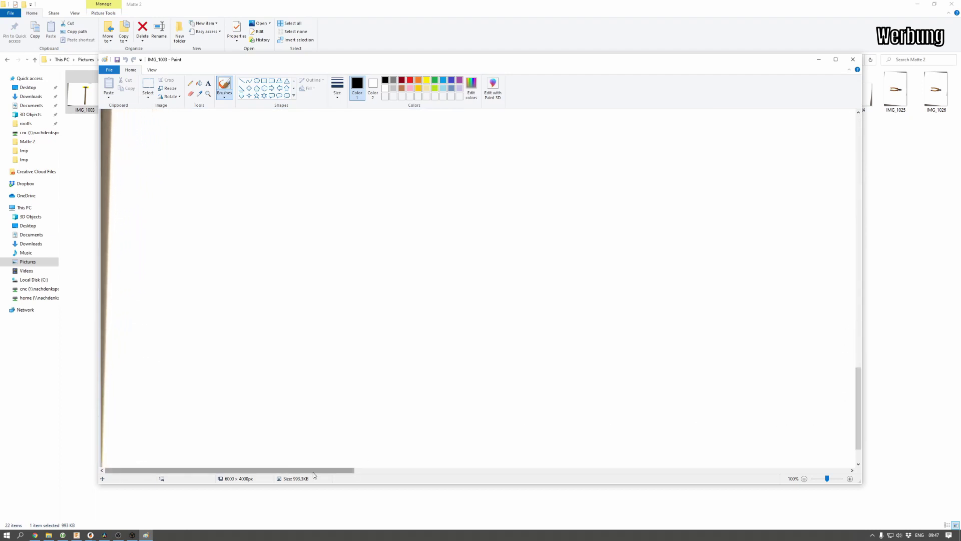
left_click_drag(310, 470, 495, 471)
scroll(514, 361, "up", 10)
scroll(514, 361, "up", 5)
scroll(514, 361, "up", 2)
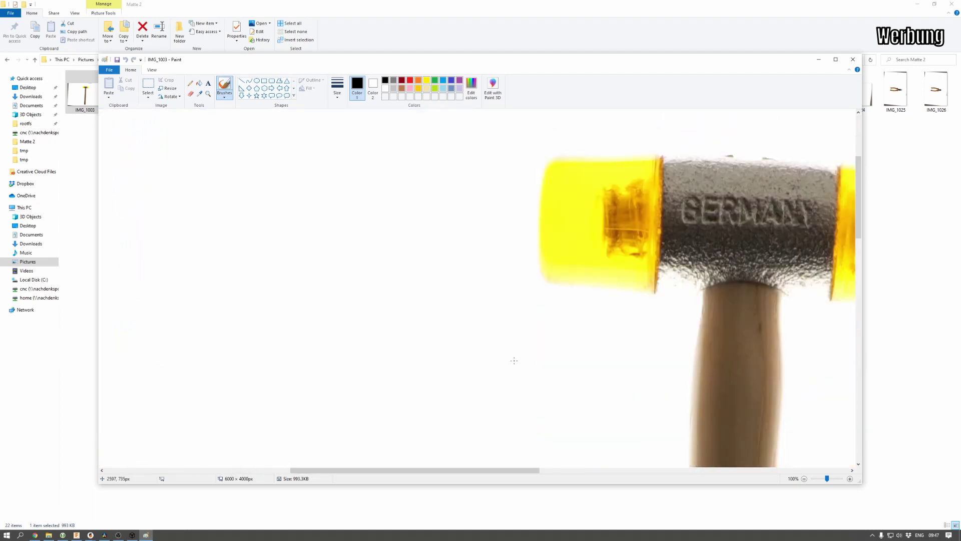
left_click_drag(536, 473, 633, 473)
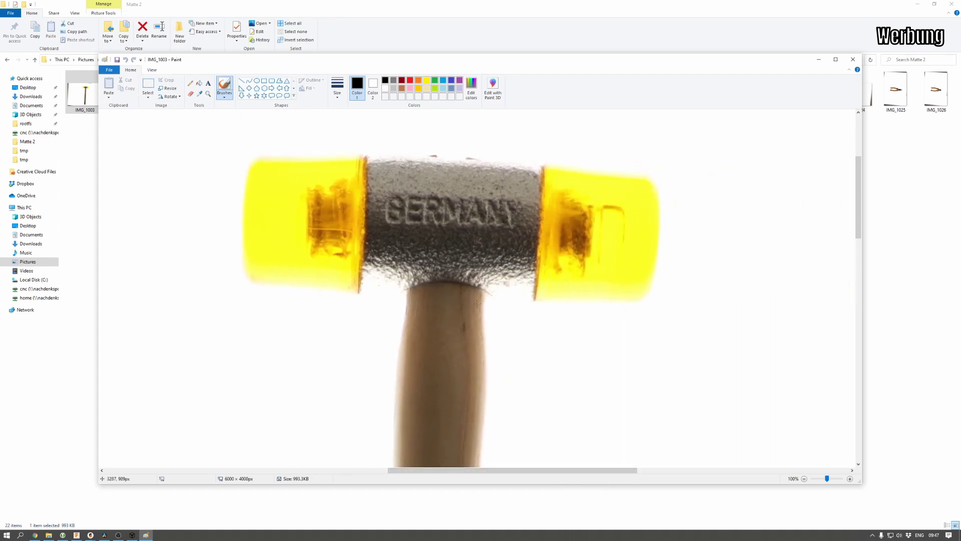
Step: Draw two short black lines closing the gaps under the hammer head
left_click(242, 80)
left_click_drag(358, 294, 407, 294)
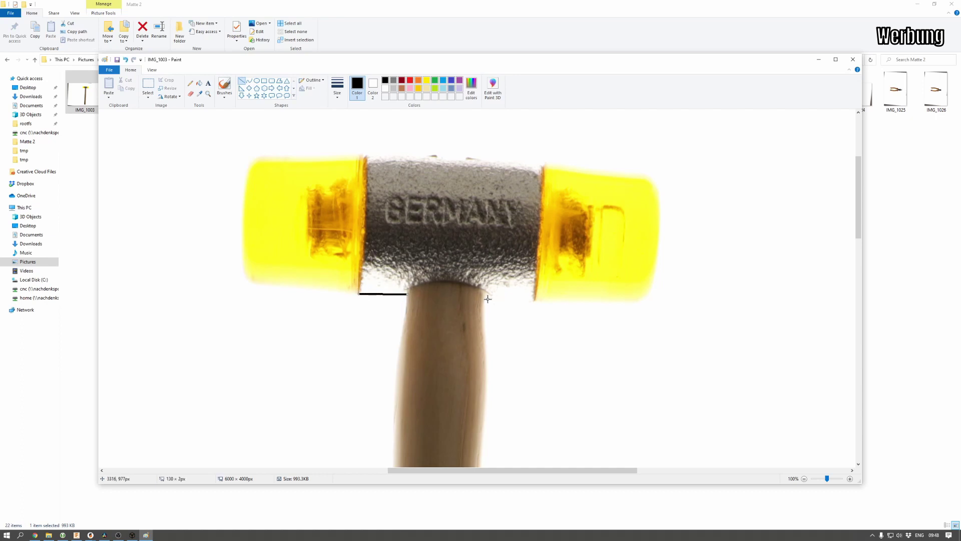
left_click_drag(486, 300, 532, 299)
key("alt+Tab")
key("alt+Tab")
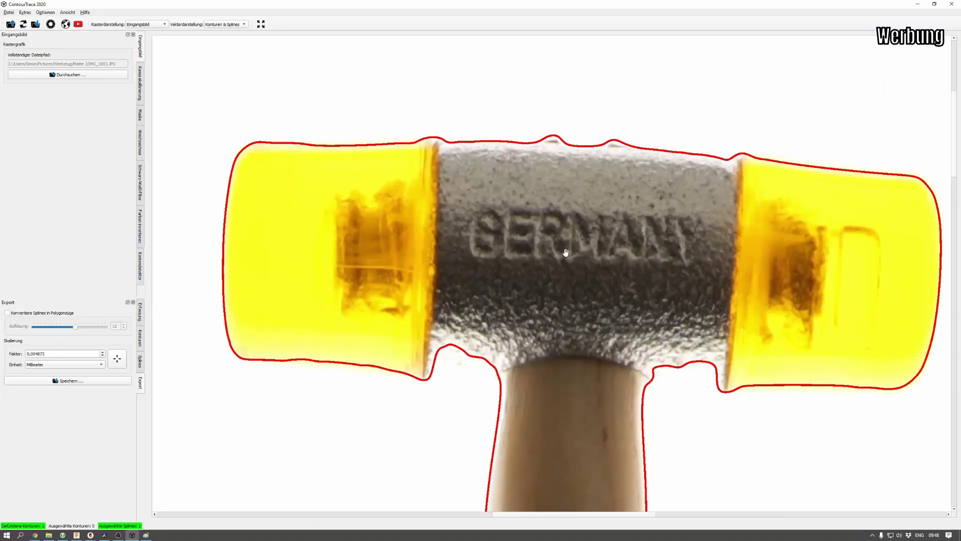
Step: Reload the edited photo with Datei > Wiedereinlesen to retrace its contours
left_click(8, 12)
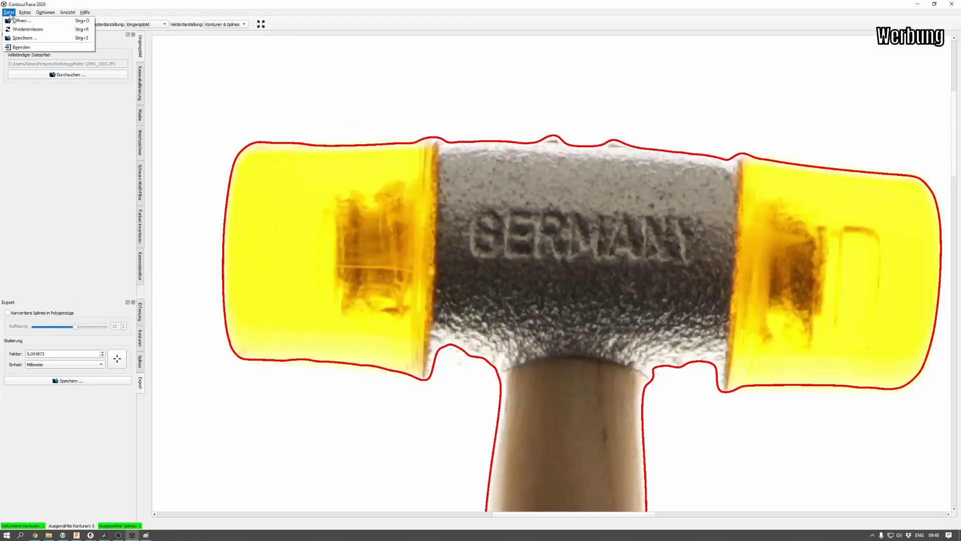
left_click(38, 30)
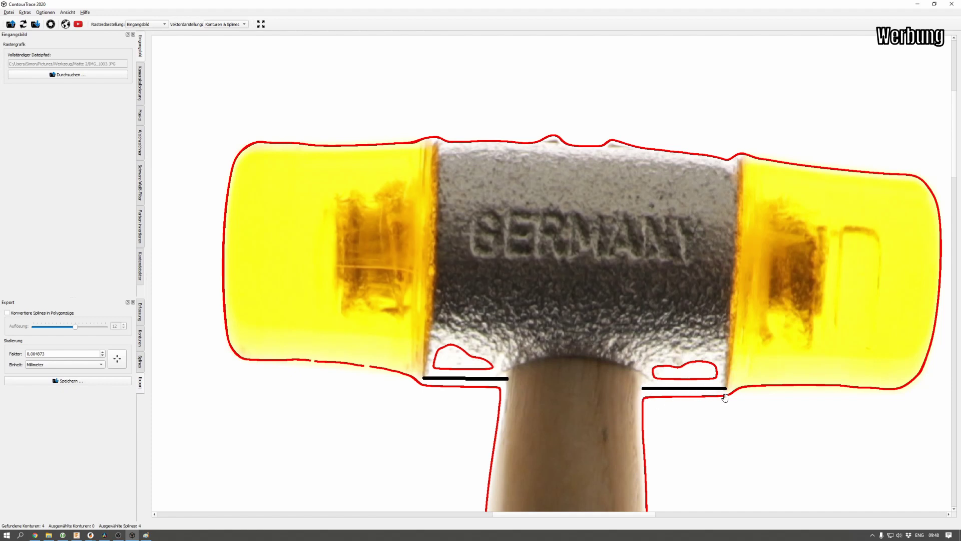
key("alt+Tab")
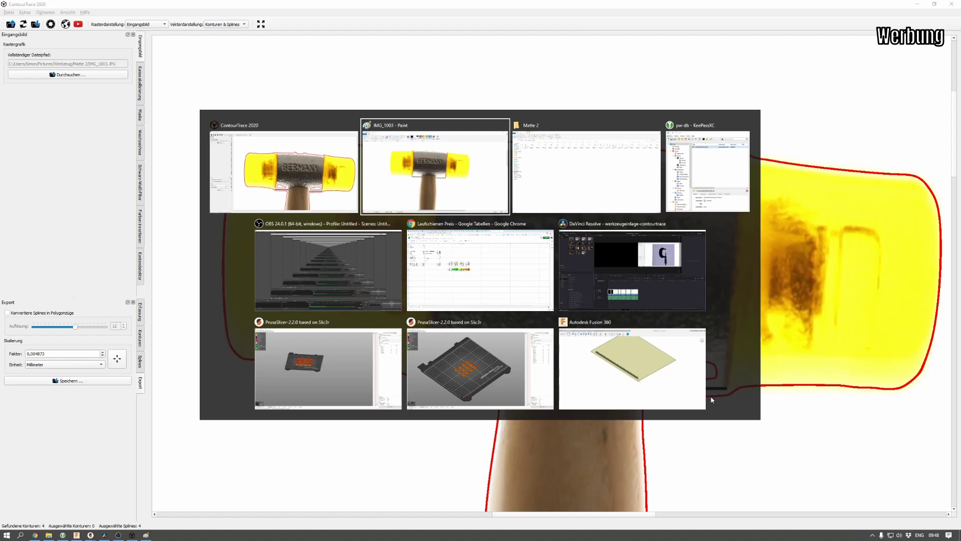
Step: Undo both lines and redraw them slightly higher at the head-handle corners
key("ctrl+z")
key("ctrl+z")
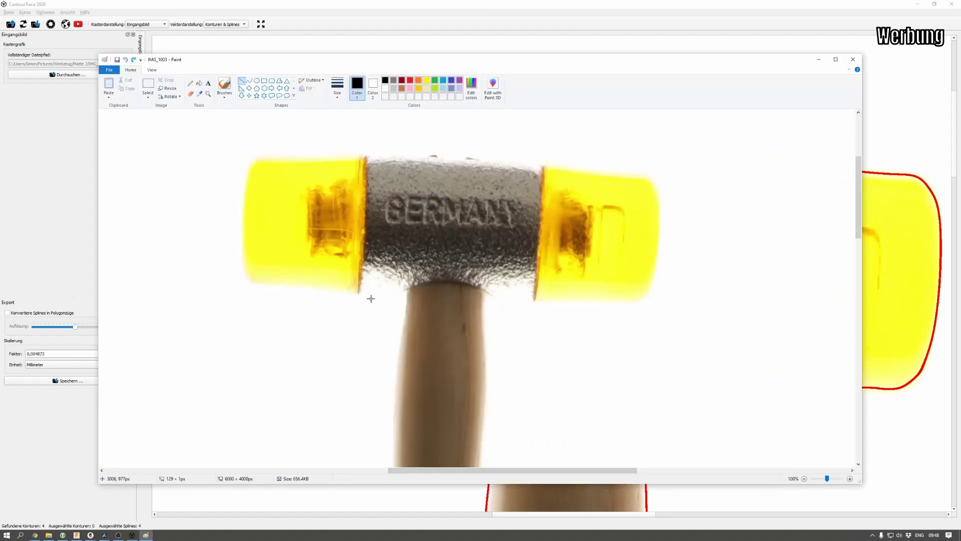
left_click_drag(359, 287, 407, 289)
left_click_drag(487, 292, 535, 293)
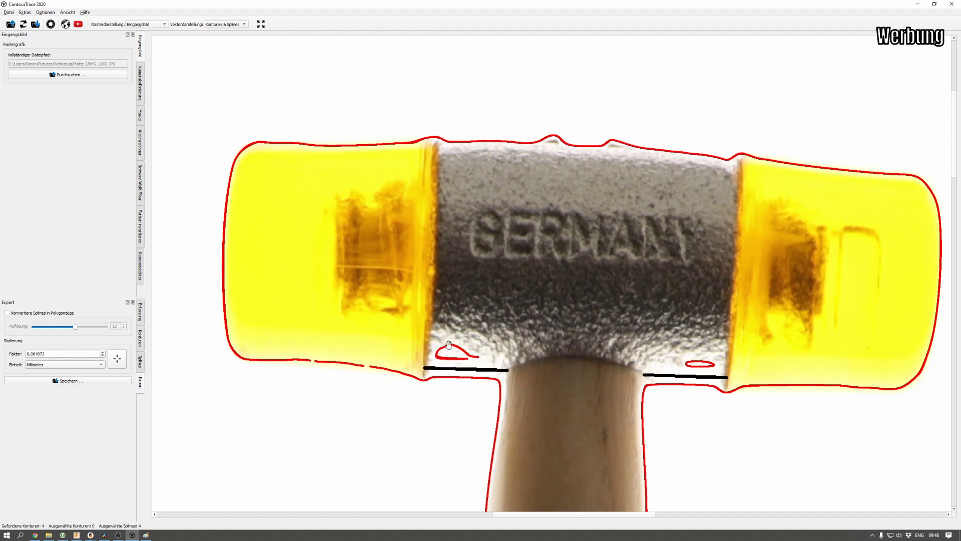
Step: Zoom around the hammer to inspect the unchanged contour
scroll(550, 387, "down", 5)
scroll(551, 387, "down", 2)
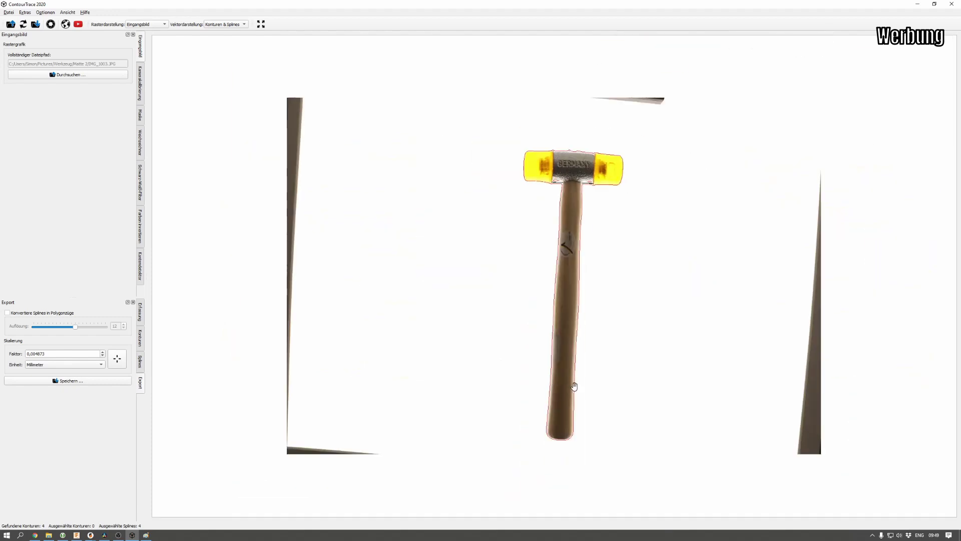
scroll(579, 404, "up", 3)
scroll(573, 339, "up", 2)
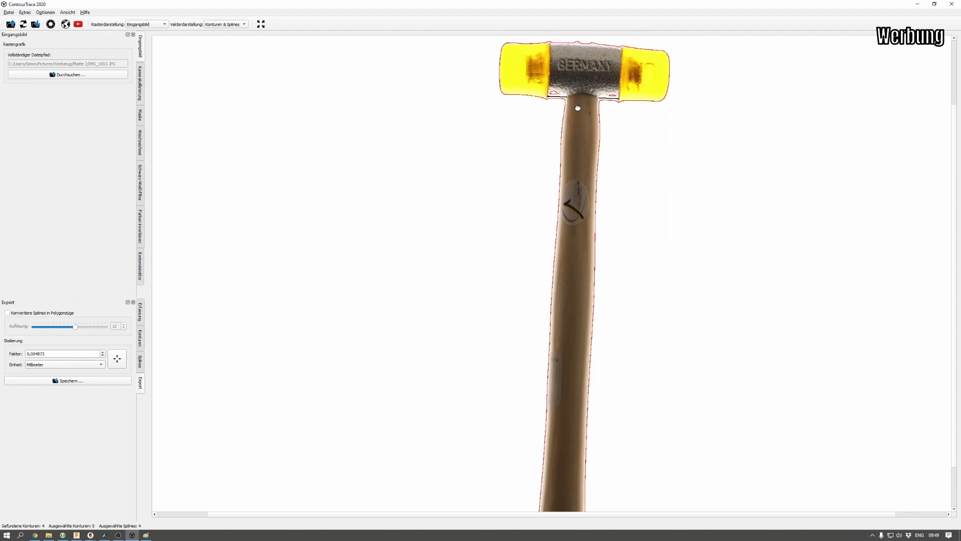
scroll(607, 155, "up", 2)
scroll(365, 320, "up", 5)
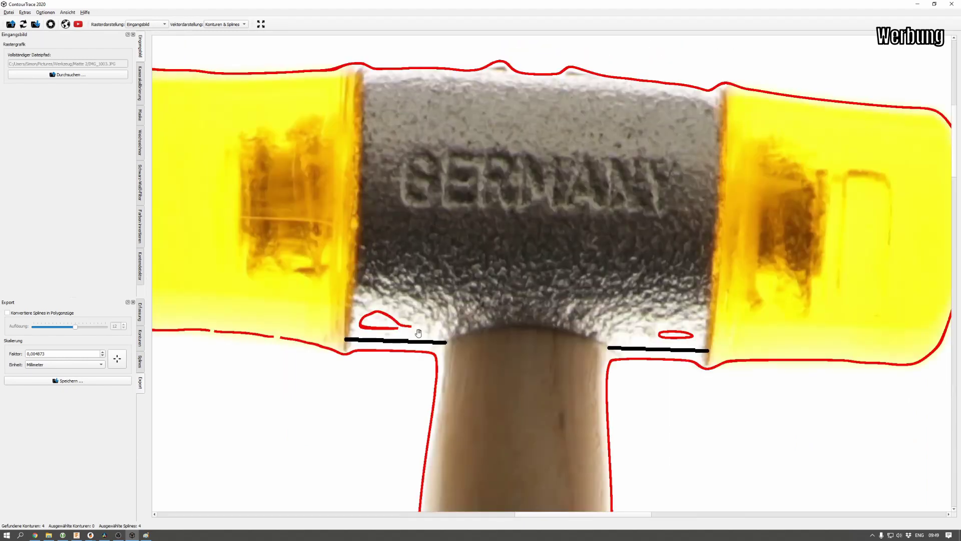
scroll(403, 330, "down", 1)
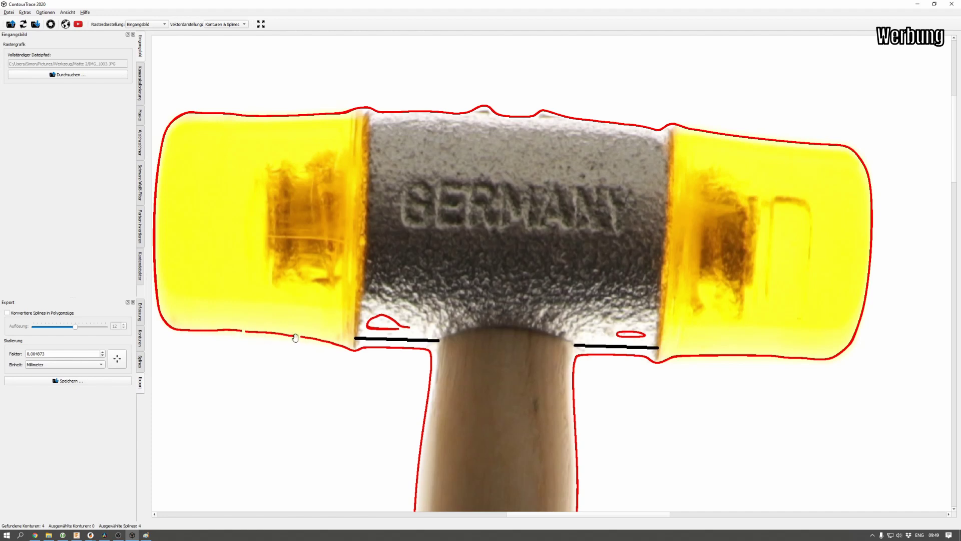
key("alt+Tab")
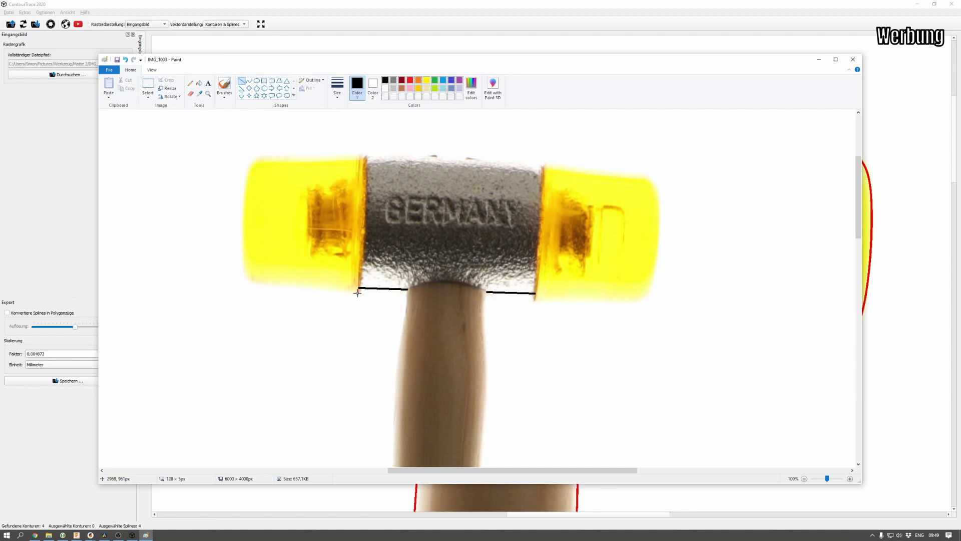
Step: Extend the left line under the cap and fill both head corners with the thickest brush
left_click_drag(358, 288, 250, 278)
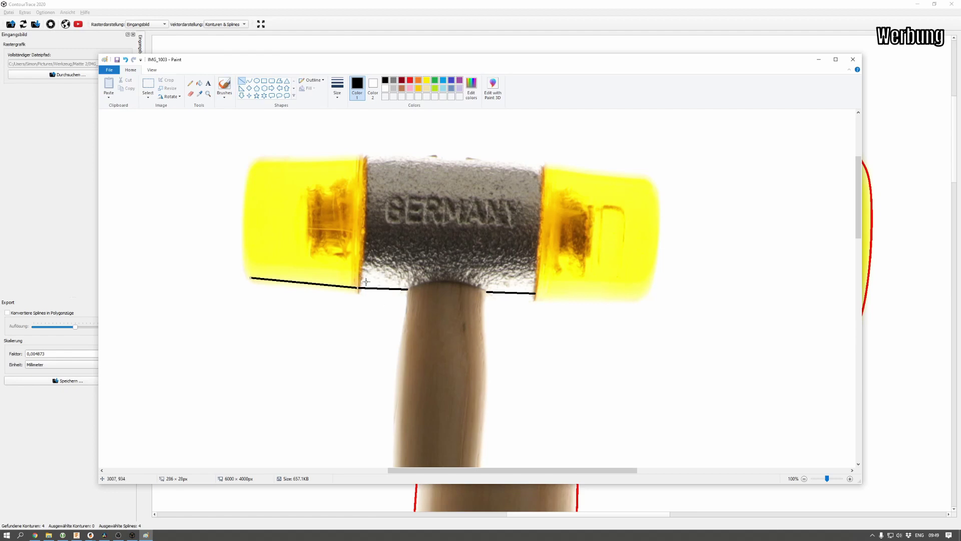
left_click(224, 84)
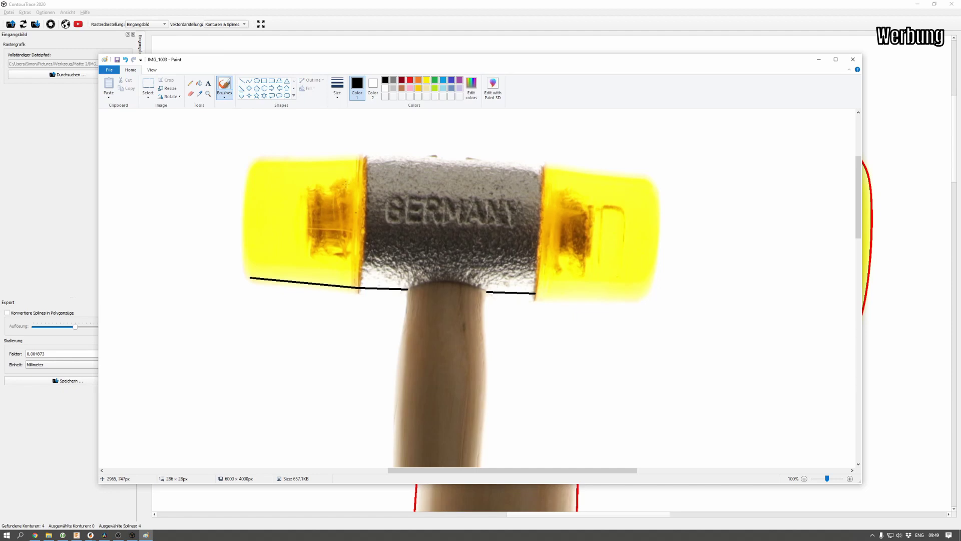
left_click(337, 89)
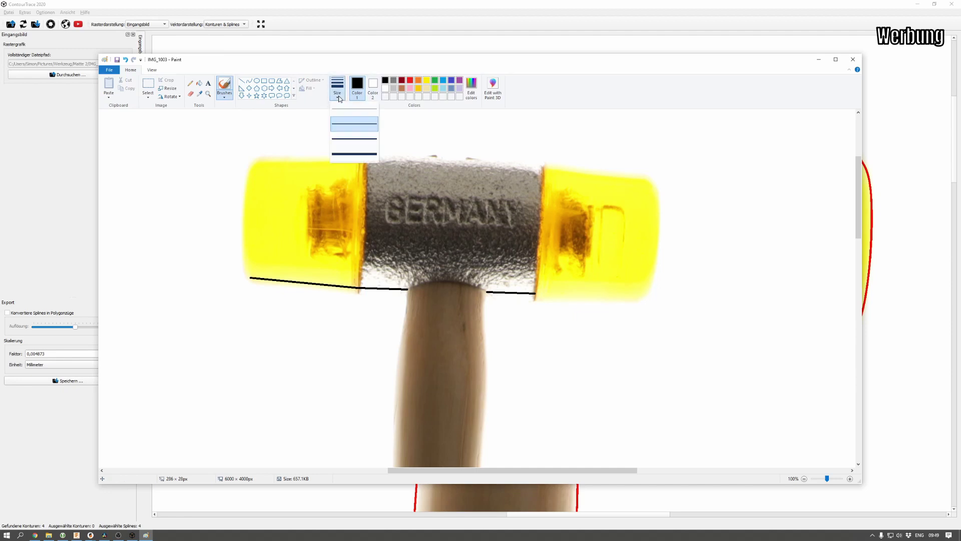
left_click(342, 154)
left_click_drag(363, 278, 401, 285)
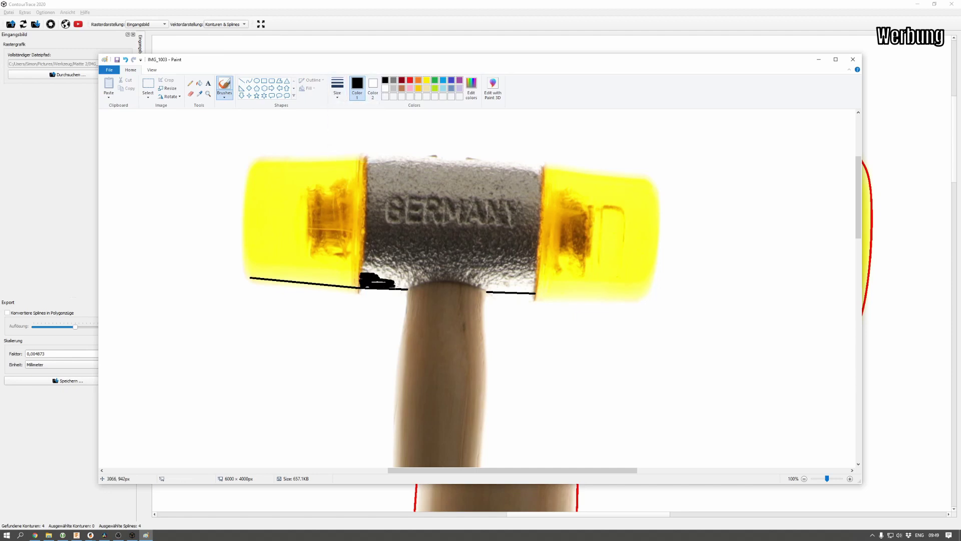
left_click_drag(484, 291, 488, 288)
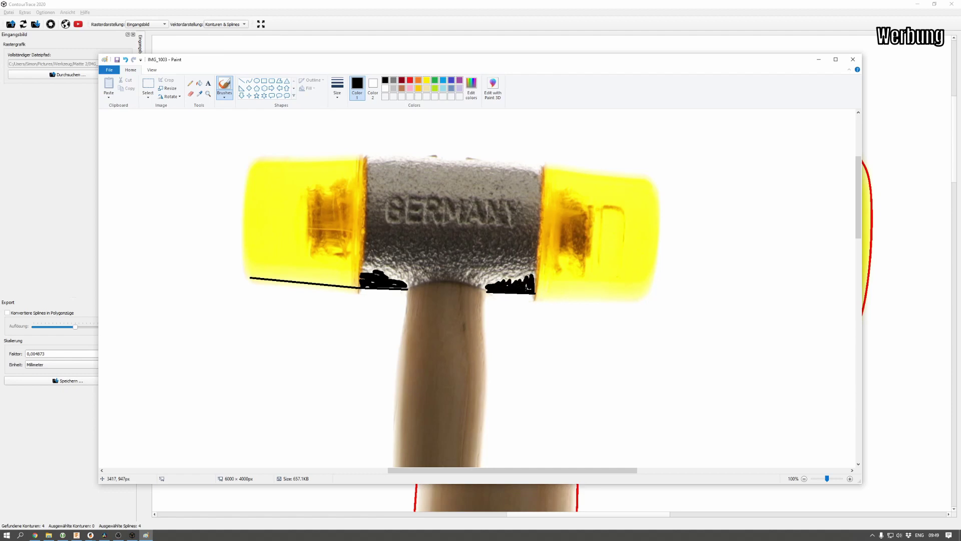
key("alt+Tab")
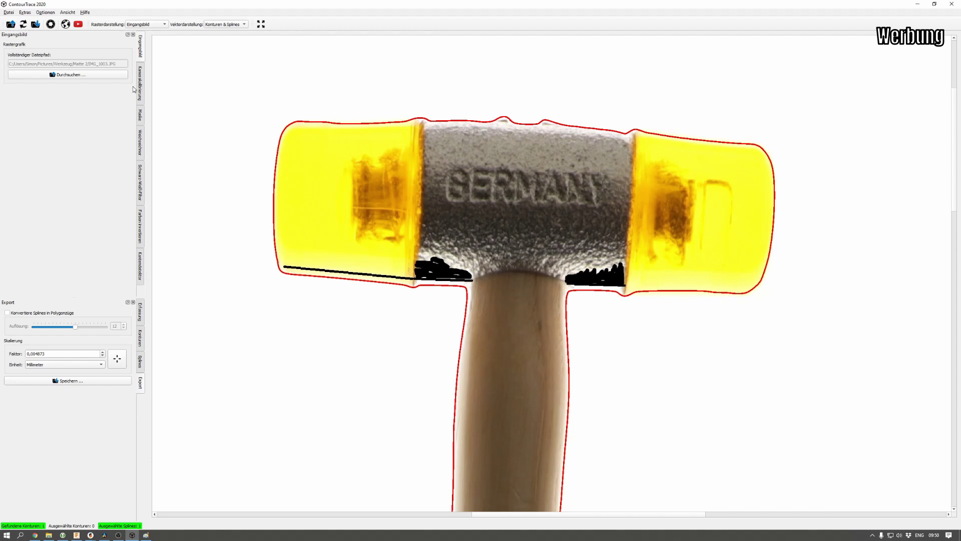
Step: Raise the Schwarz-Weiß-Filter threshold to 252
left_click(142, 181)
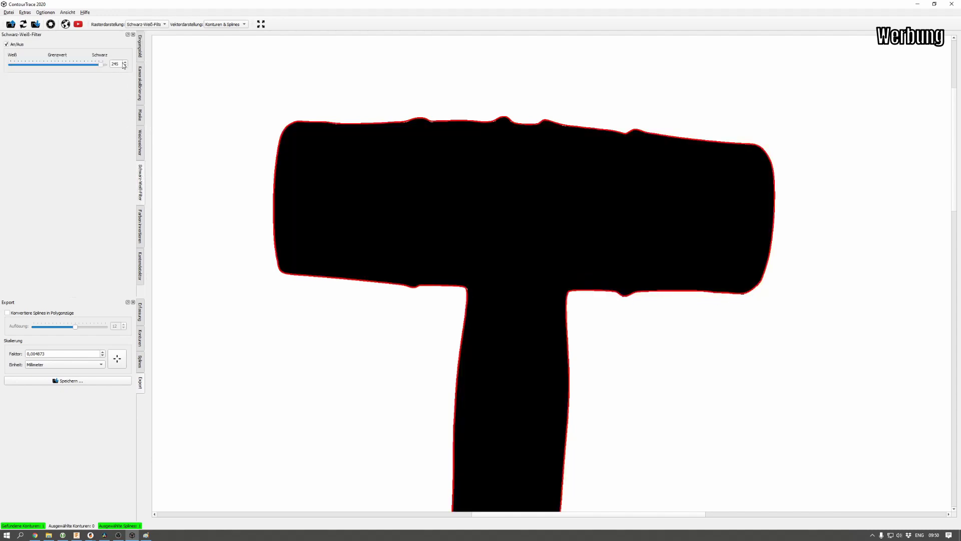
key("Right")
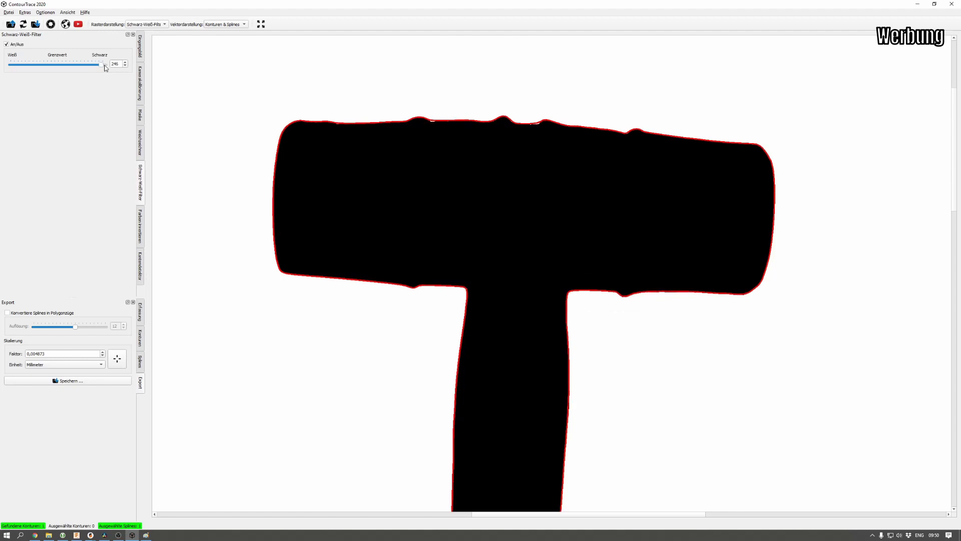
scroll(104, 67, "up", 2)
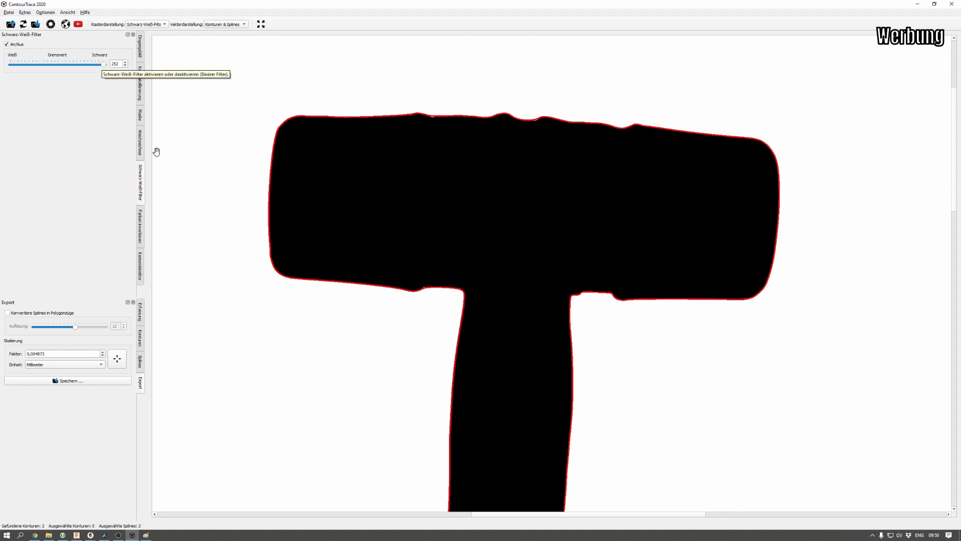
Step: Show the Eingangsbild photo and zoom out to see the whole hammer
left_click(140, 47)
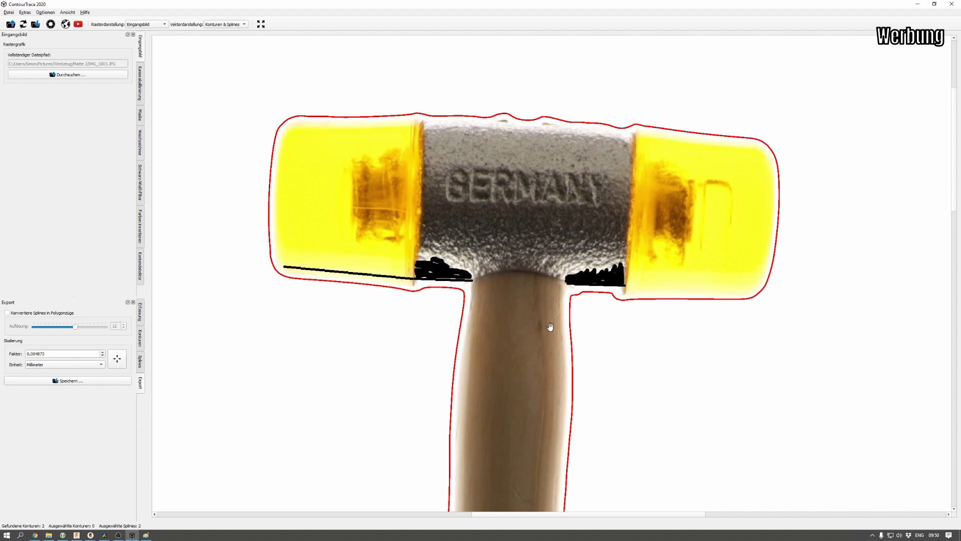
scroll(553, 330, "down", 3)
scroll(554, 332, "down", 2)
scroll(575, 333, "up", 1)
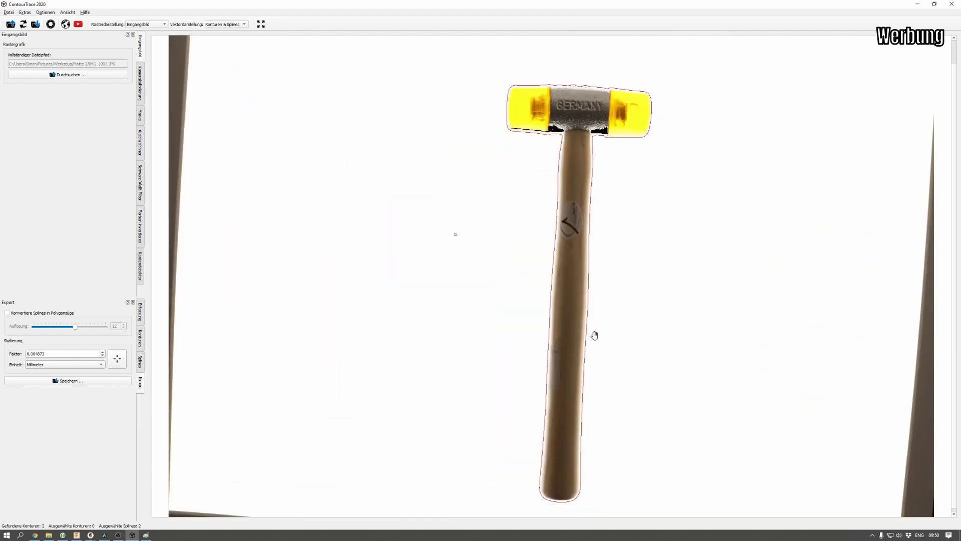
left_click_drag(576, 172, 567, 221)
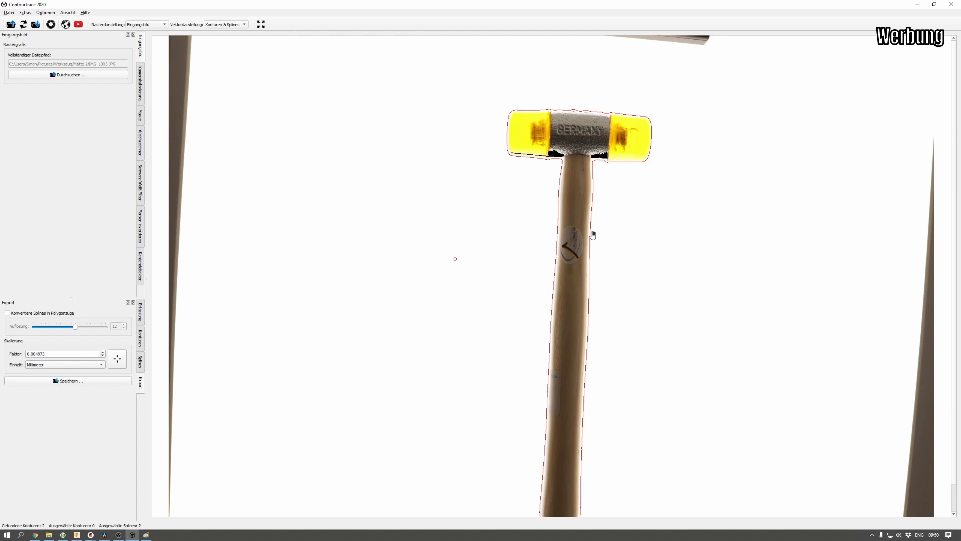
scroll(593, 234, "up", 1)
scroll(592, 237, "down", 3)
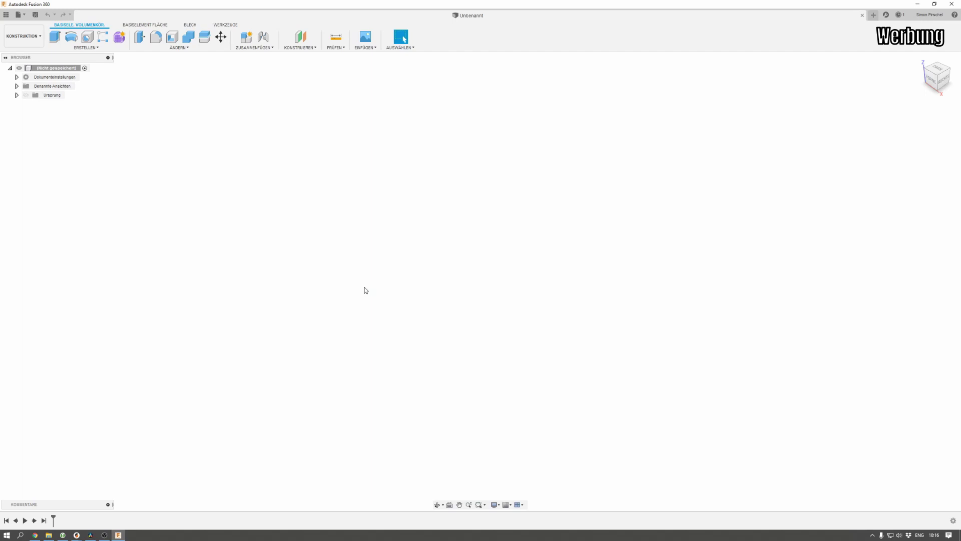
Step: Create a new component named Matte under the root
right_click(75, 72)
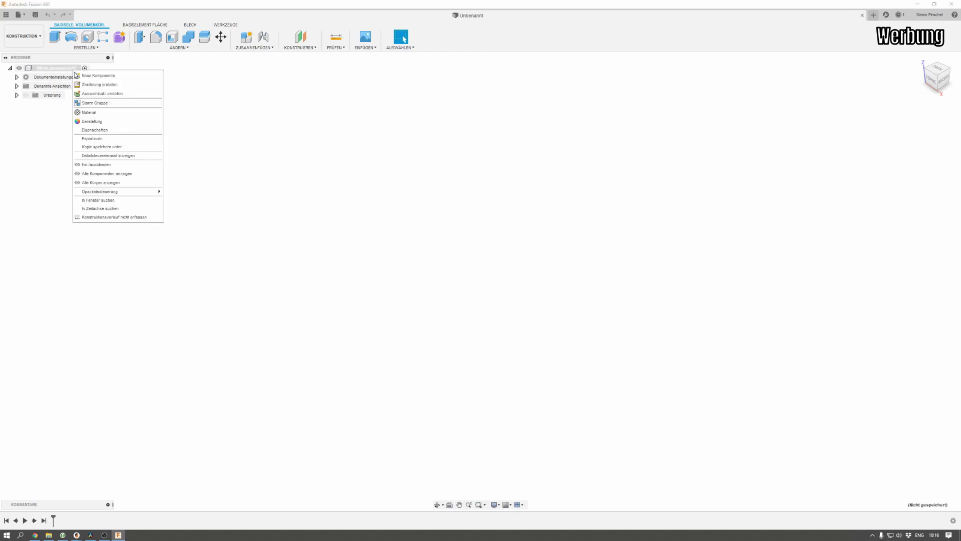
left_click(99, 75)
left_click(56, 104)
double_click(57, 105)
type("Matte")
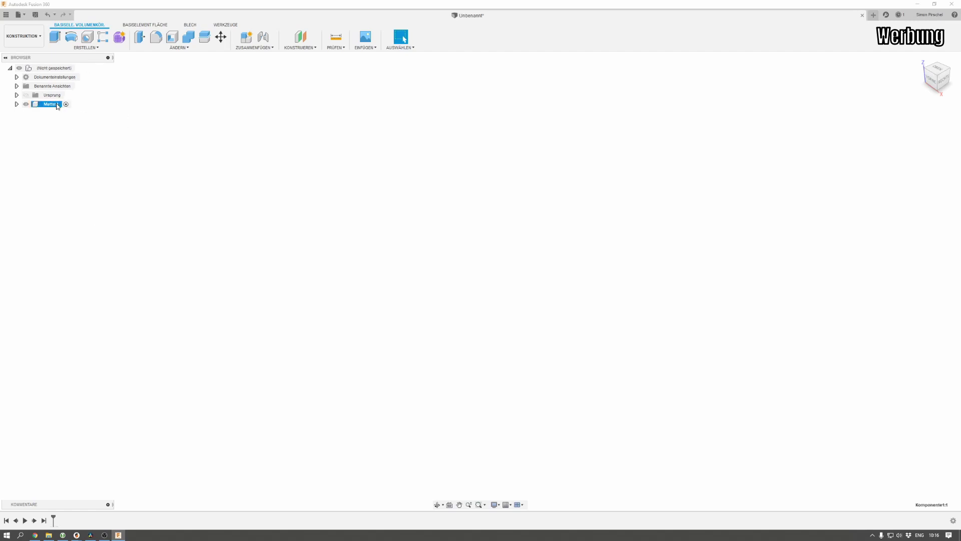
Step: Sketch an 825 × 317 mm rectangle from the origin on the XY plane
left_click(87, 48)
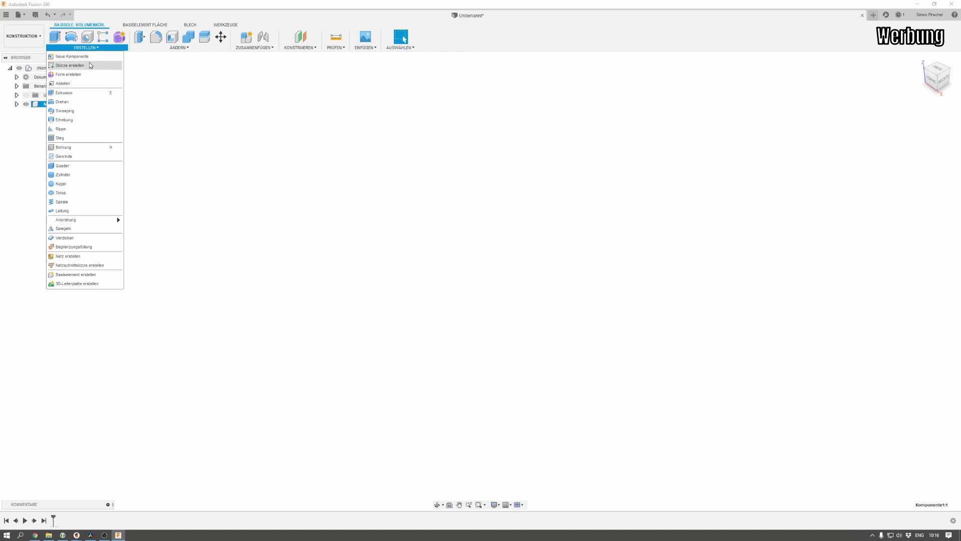
left_click(89, 64)
left_click(524, 283)
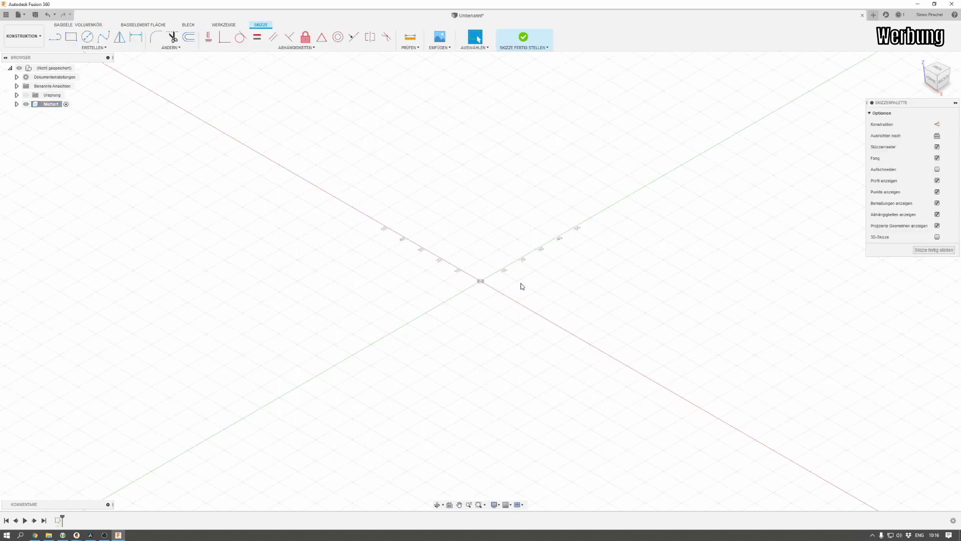
left_click(939, 73)
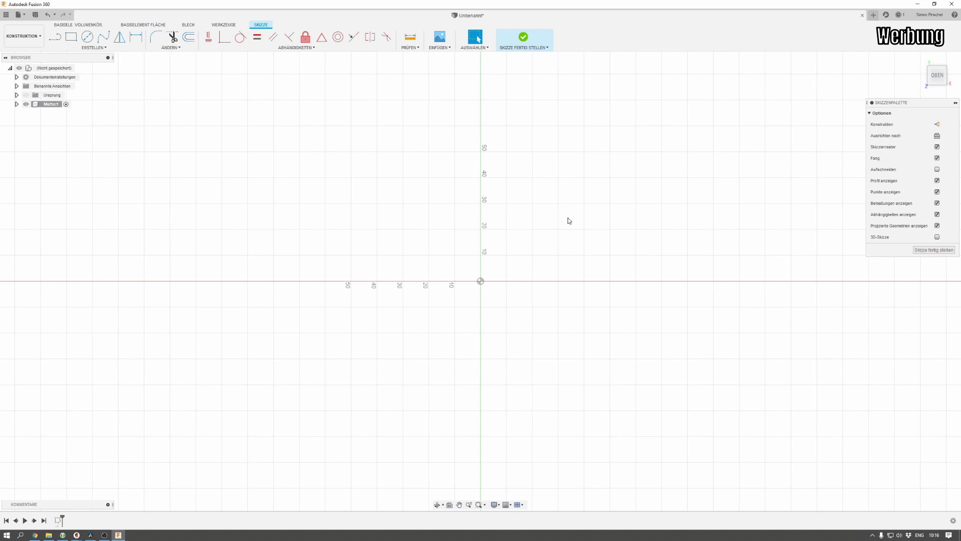
key("r")
left_click(481, 281)
key("Tab")
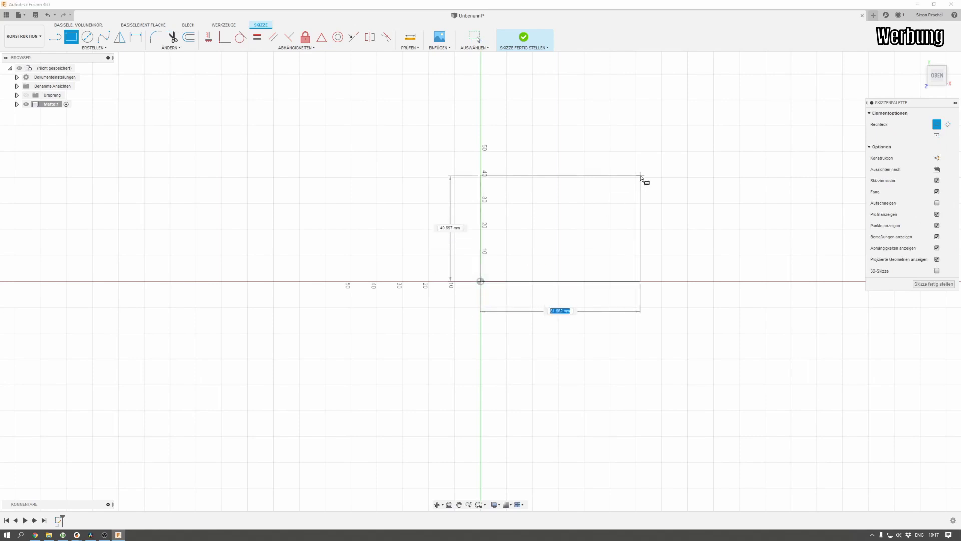
type("825")
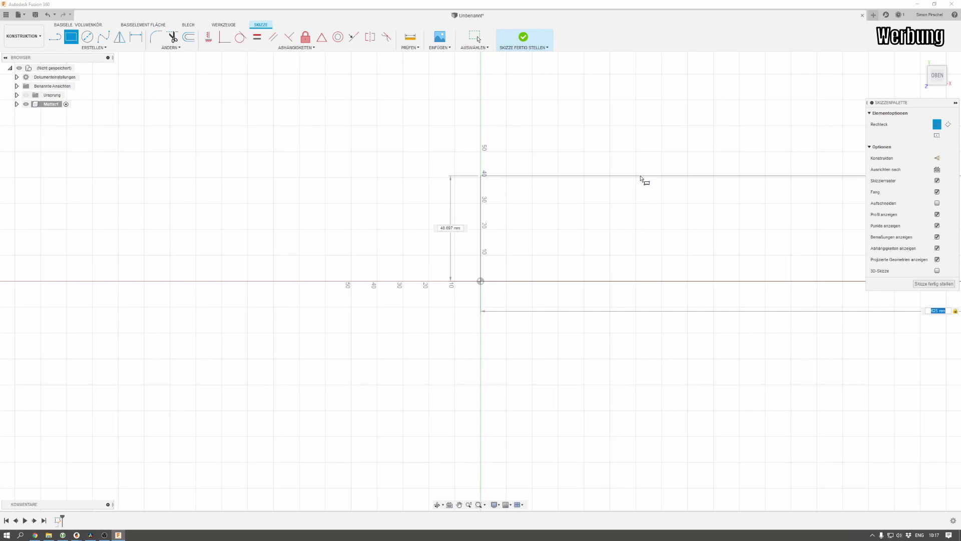
key("Tab")
type("317")
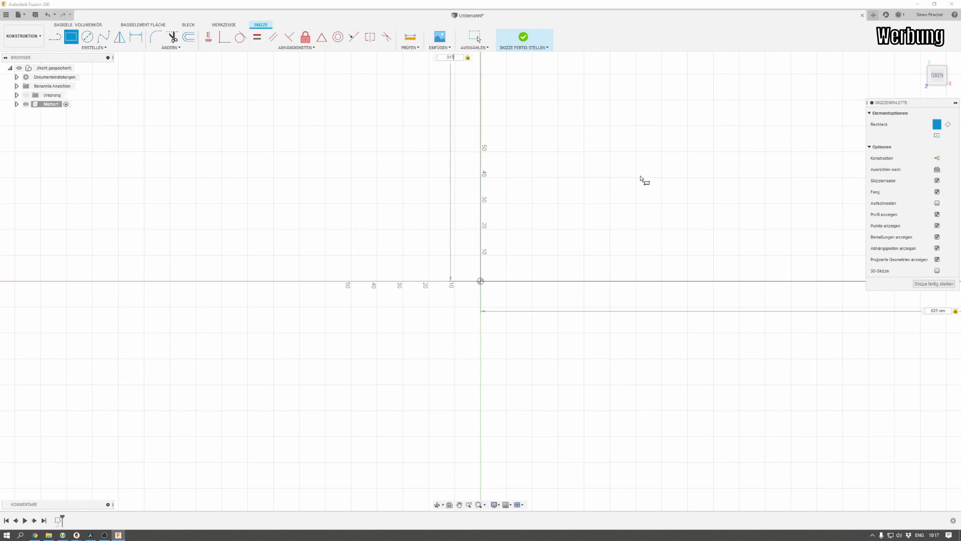
key("Return")
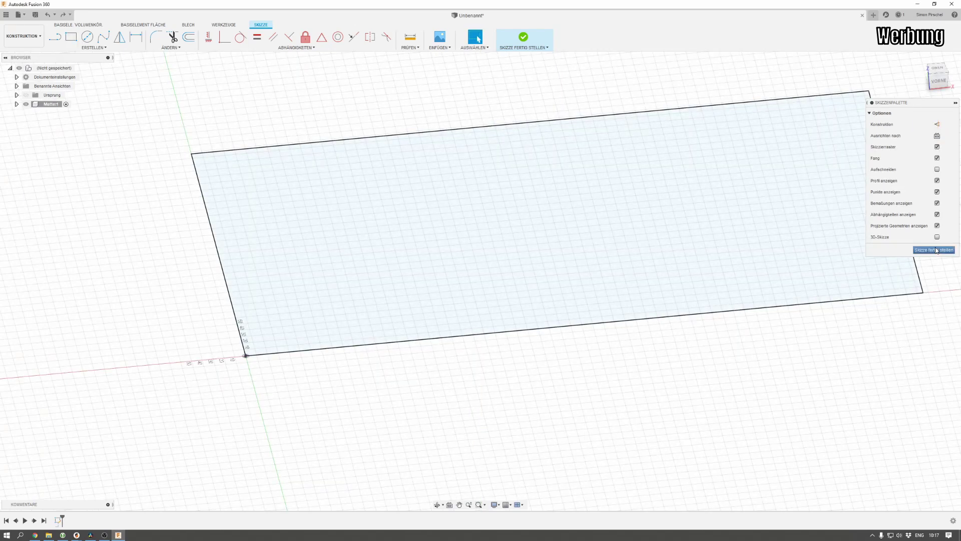
left_click(937, 250)
Step: Extrude the rectangle 18 mm into a solid plate
type("e18")
key("Return")
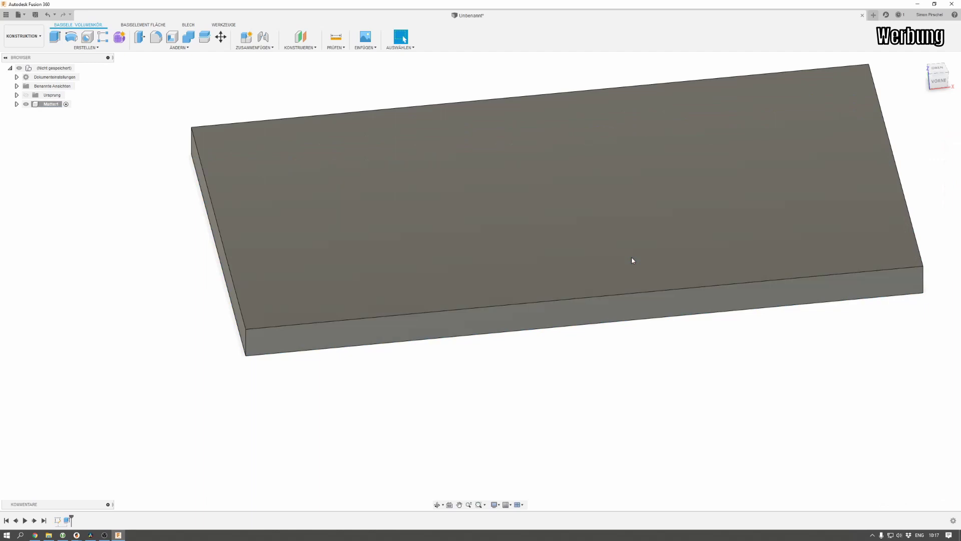
left_click(366, 47)
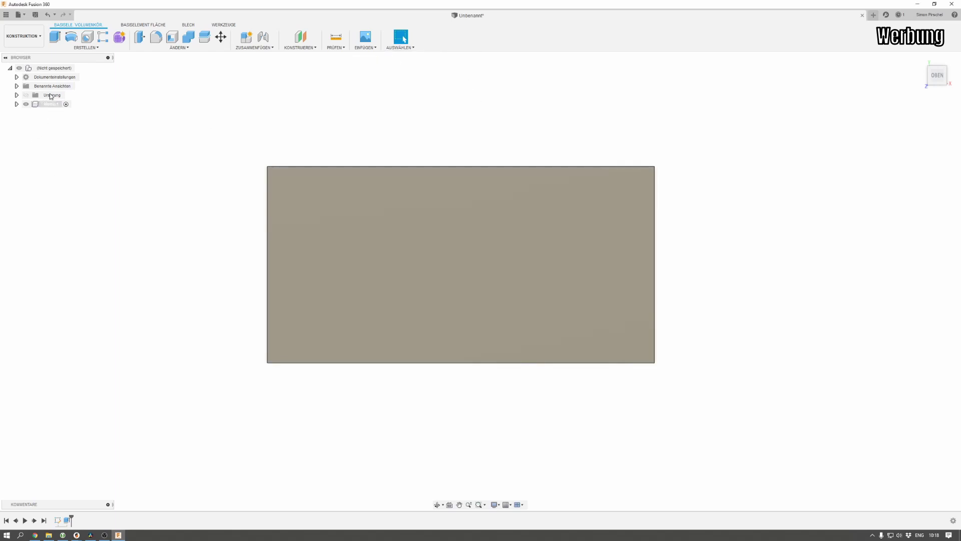
Step: Add a second component named Messschraube and bring up the Insert DXF settings
right_click(50, 68)
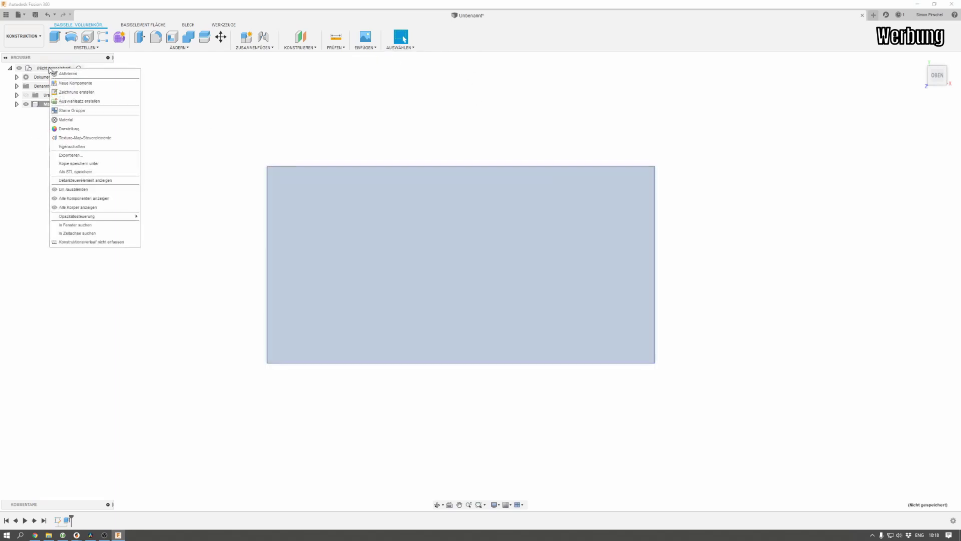
left_click(71, 83)
double_click(62, 114)
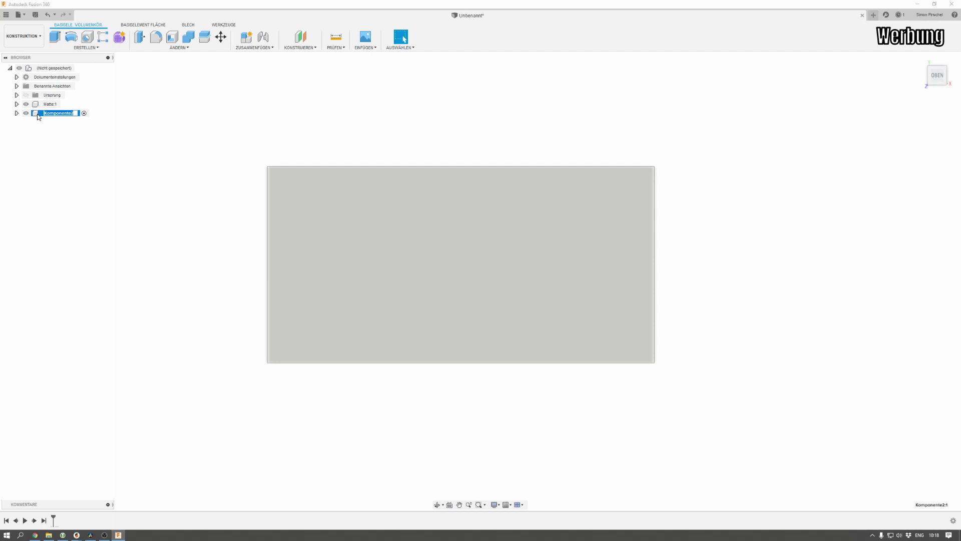
type("Messschraube")
key("Return")
left_click(371, 50)
left_click(384, 101)
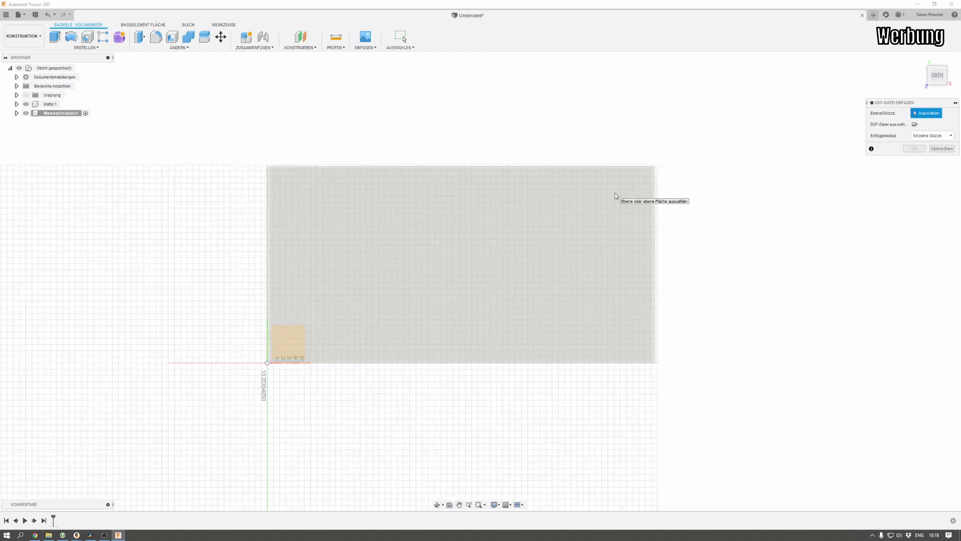
Step: Insert Messschraube_25-50.dxf from Werkzeug\Matte 3 onto the plate's top face
left_click(359, 290)
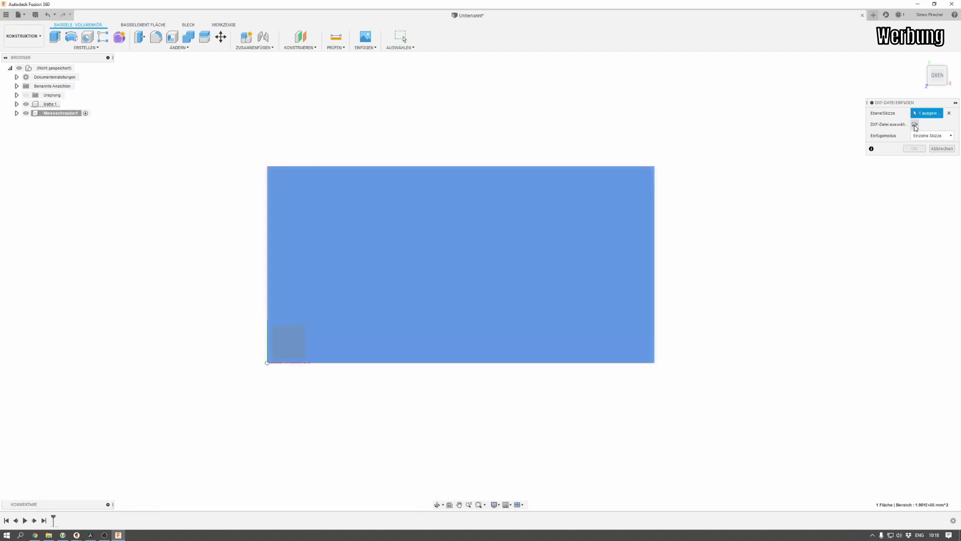
left_click(915, 124)
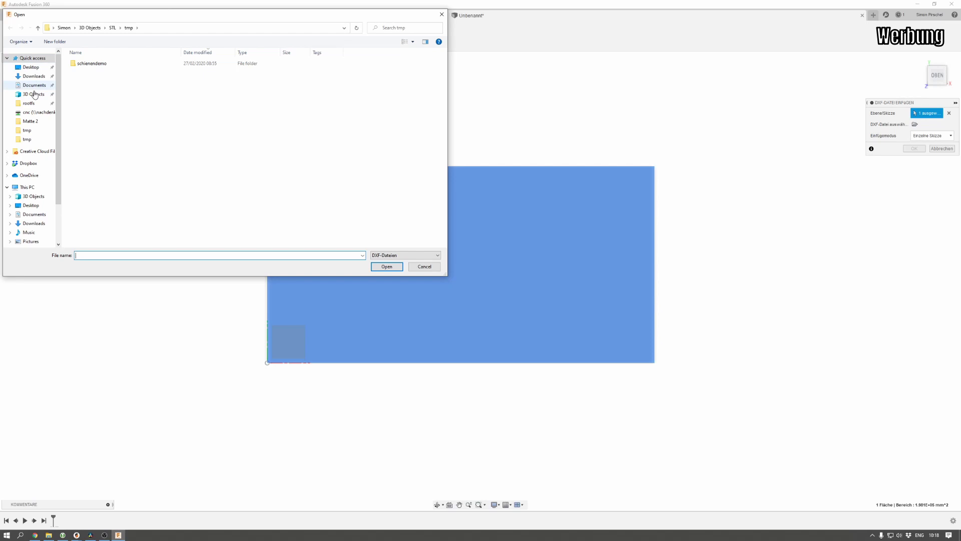
left_click(36, 125)
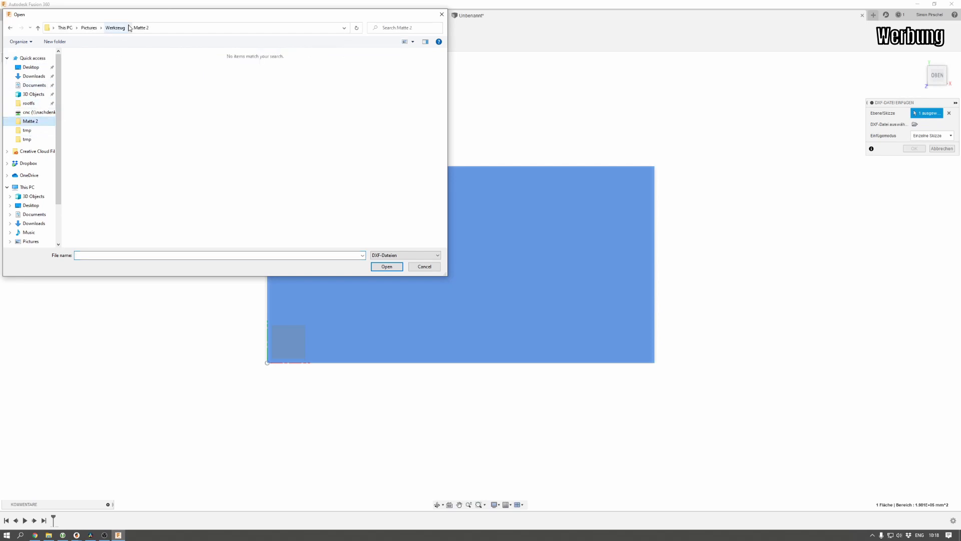
left_click(116, 27)
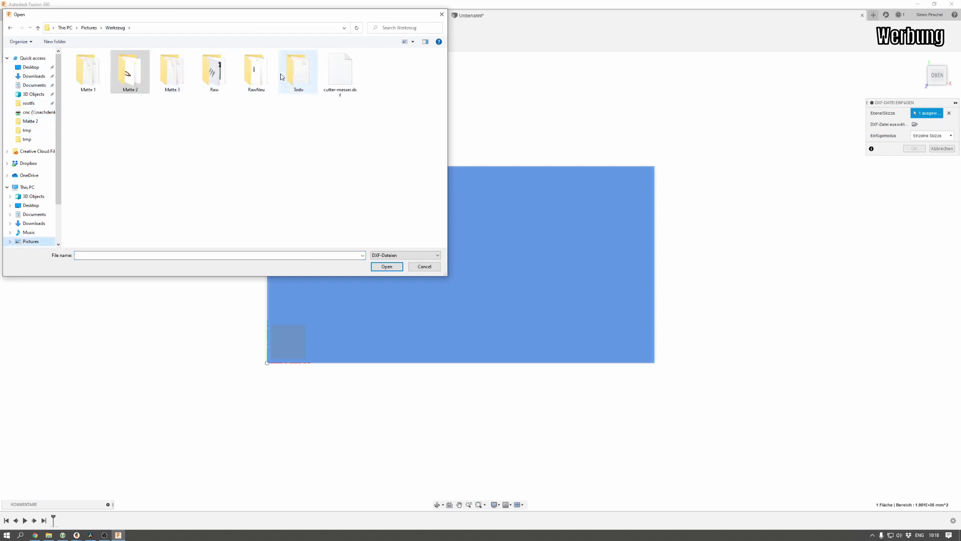
double_click(177, 70)
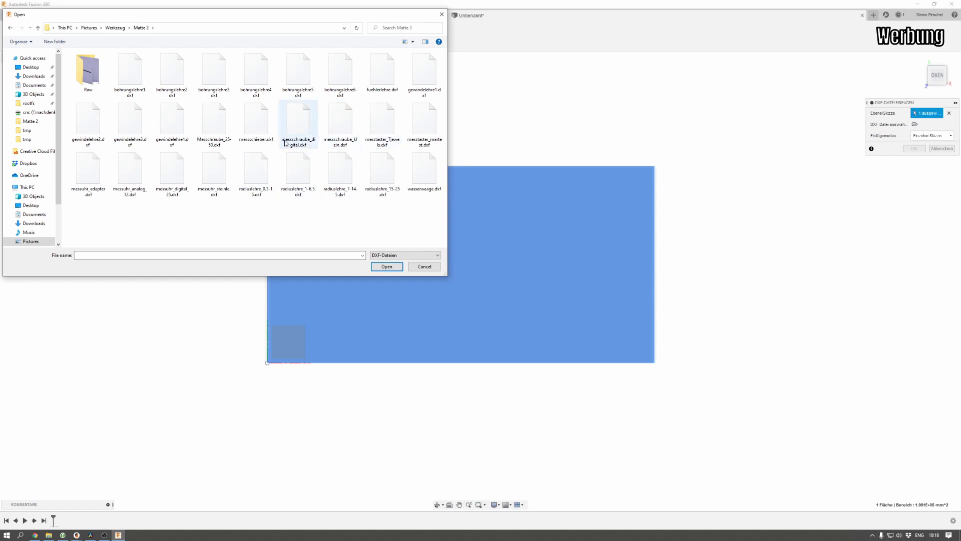
double_click(217, 128)
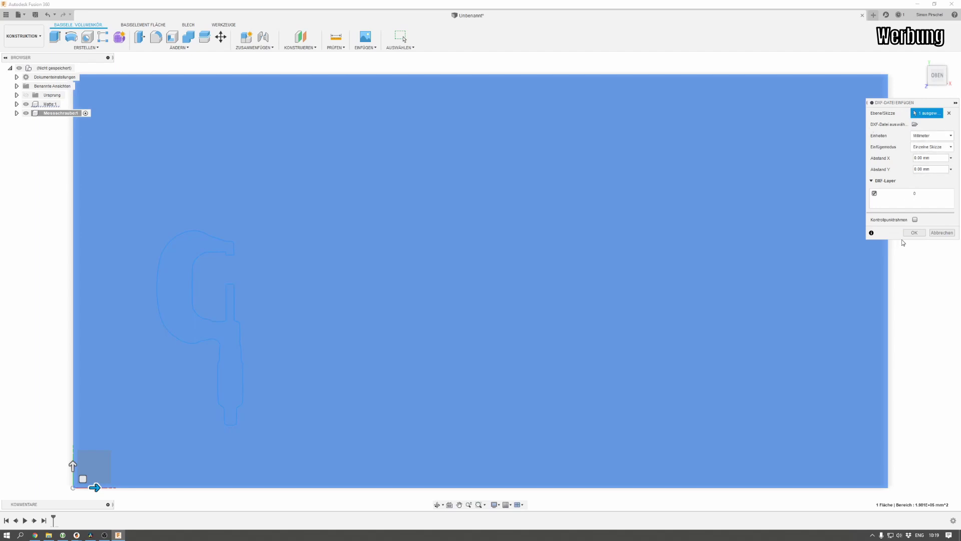
left_click(913, 233)
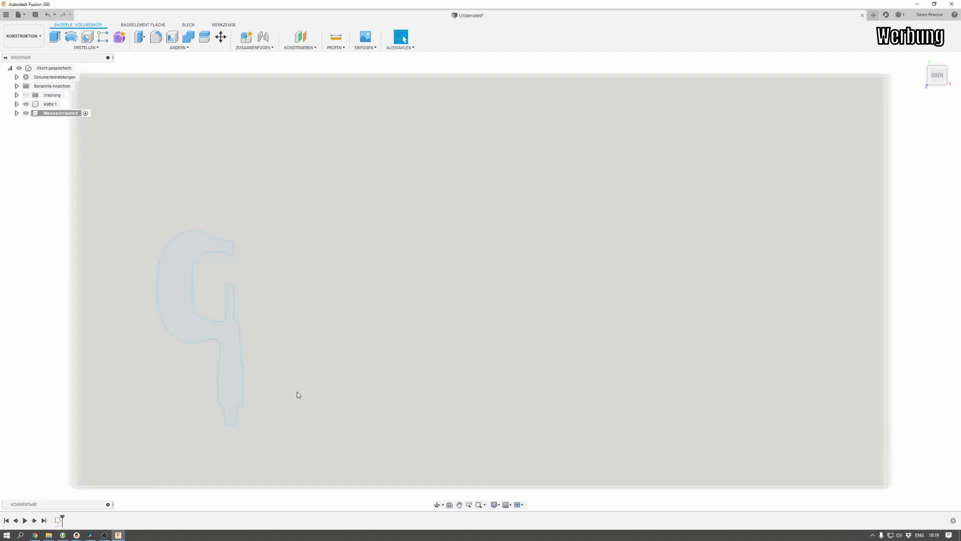
Step: Orbit around the plate and start moving the Messschraube:1 component
mouse_move(298, 382)
middle_mouse_down("shift")
mouse_move(383, 323)
mouse_move(374, 325)
middle_mouse_up("shift")
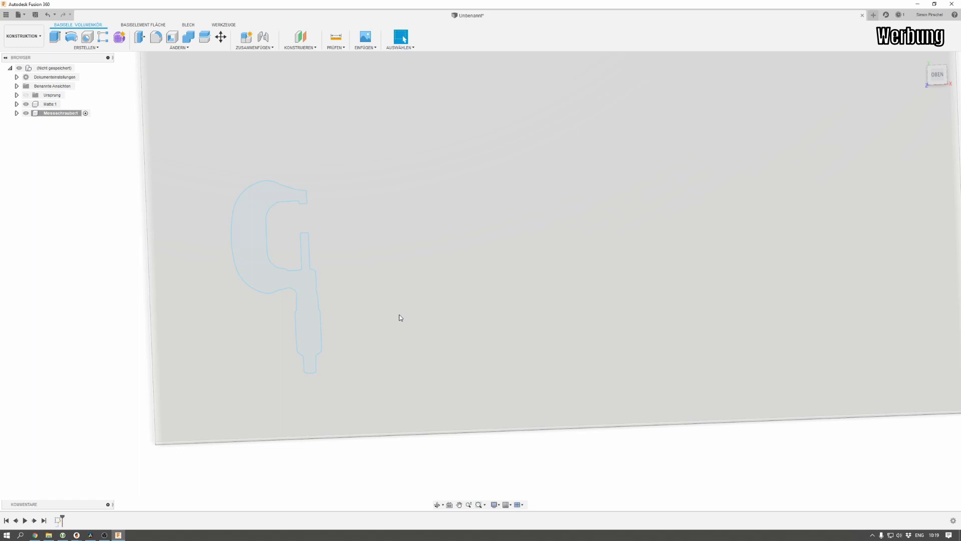
middle_click_drag(382, 326, 443, 288, "shift")
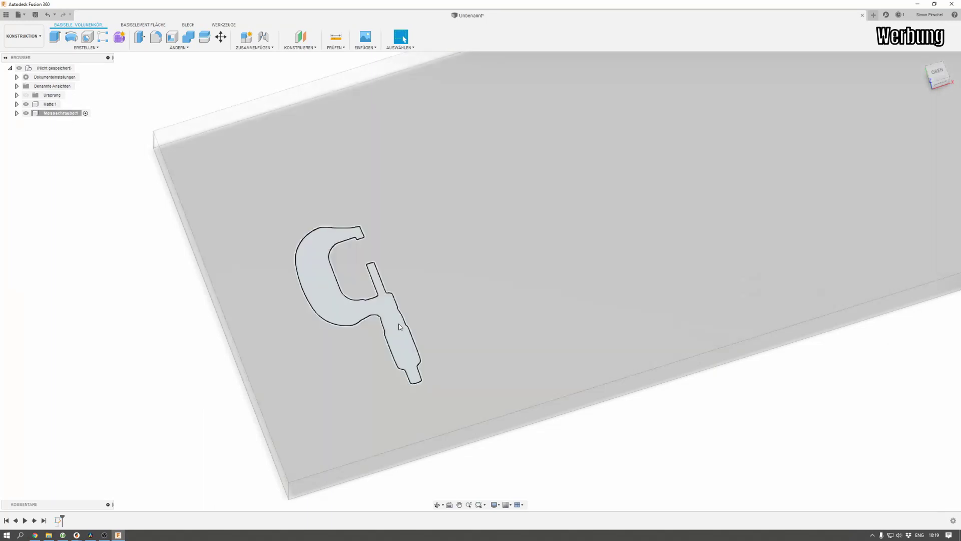
right_click(73, 113)
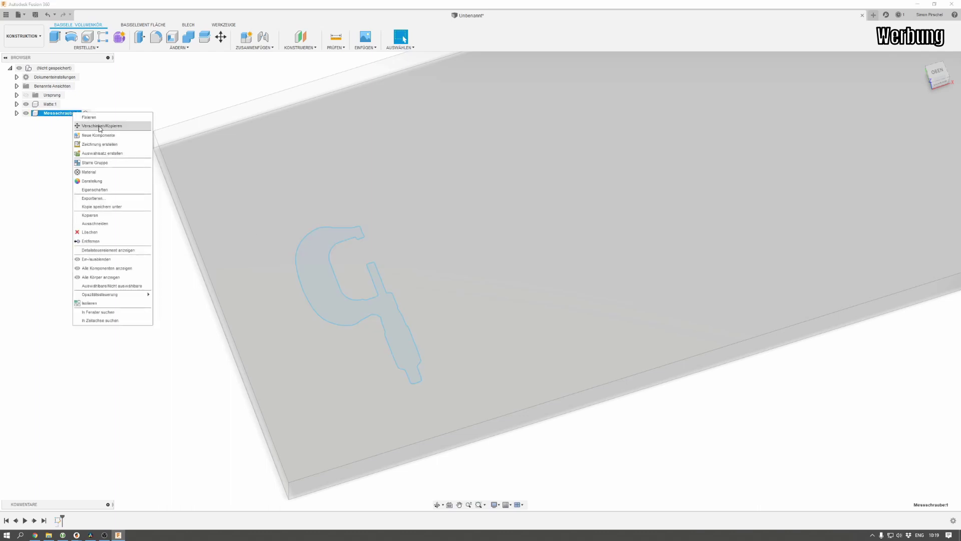
left_click(100, 126)
Step: Reposition the micrometer outline to -20.286 mm X and -76.954 mm Y
left_click_drag(294, 489, 256, 474)
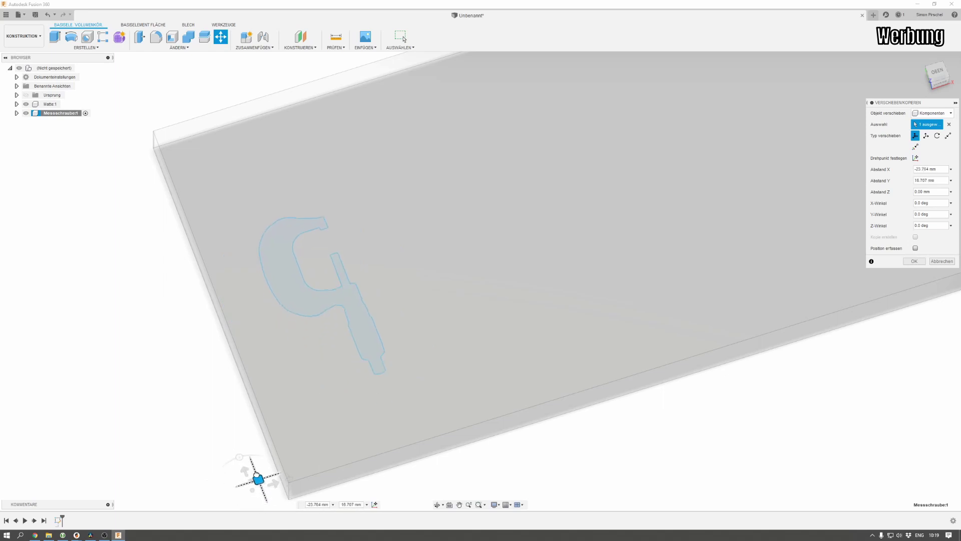
mouse_move(256, 475)
left_mouse_down()
mouse_move(252, 459)
mouse_move(296, 455)
left_mouse_up()
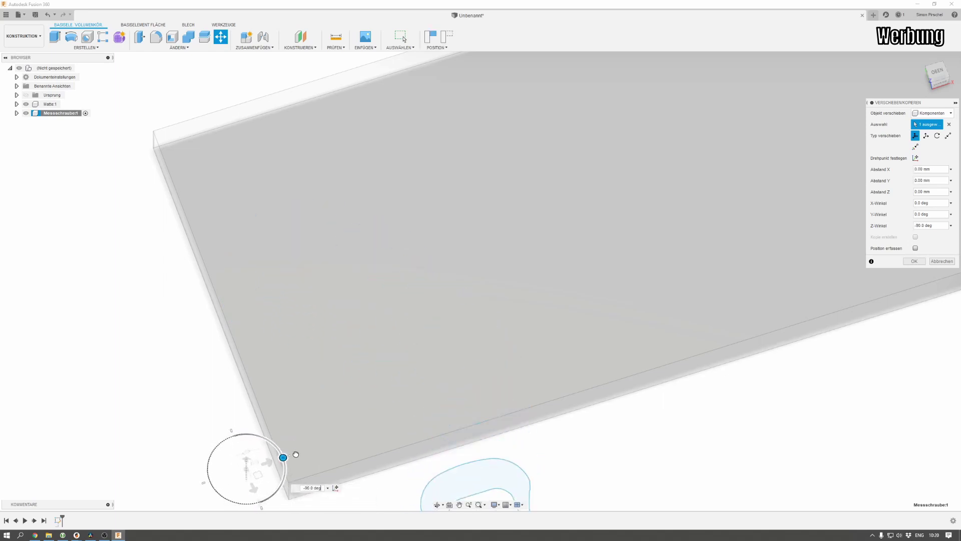
mouse_move(278, 453)
left_mouse_down()
mouse_move(194, 355)
mouse_move(192, 319)
left_mouse_up()
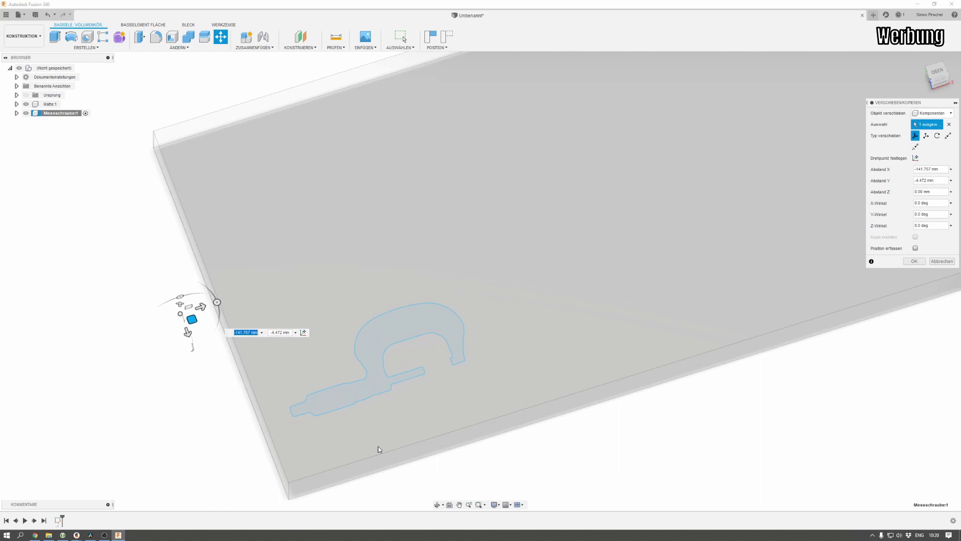
left_click_drag(217, 303, 161, 254)
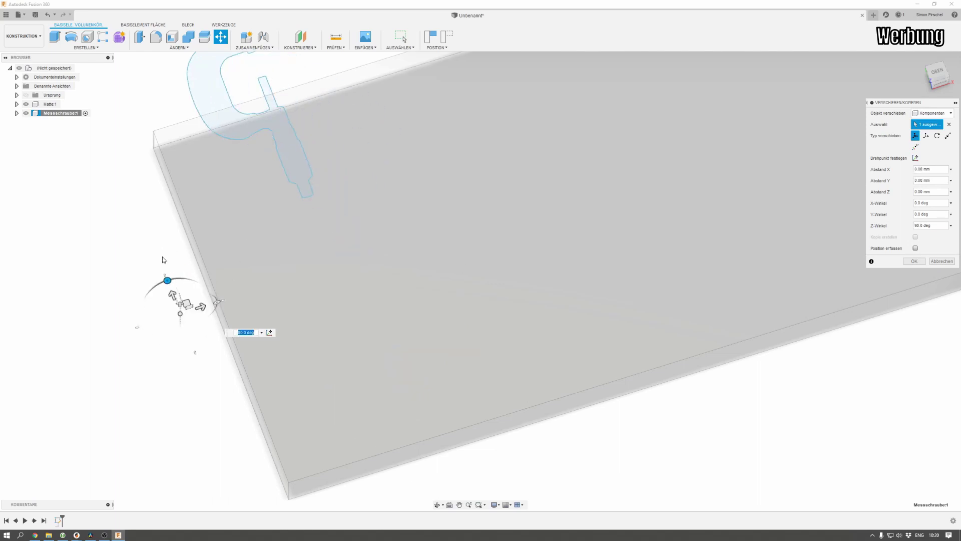
left_click_drag(188, 301, 194, 397)
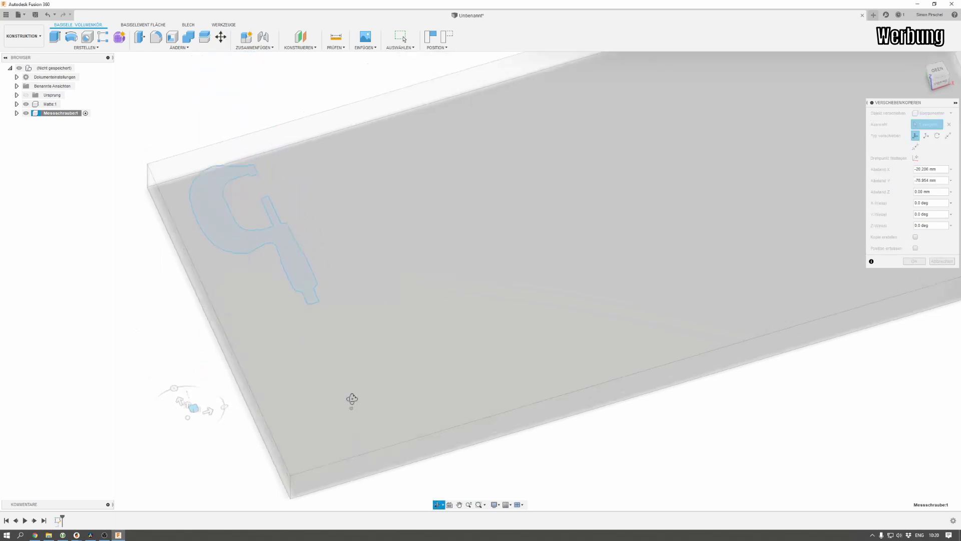
middle_click_drag(353, 412, 362, 388, "shift")
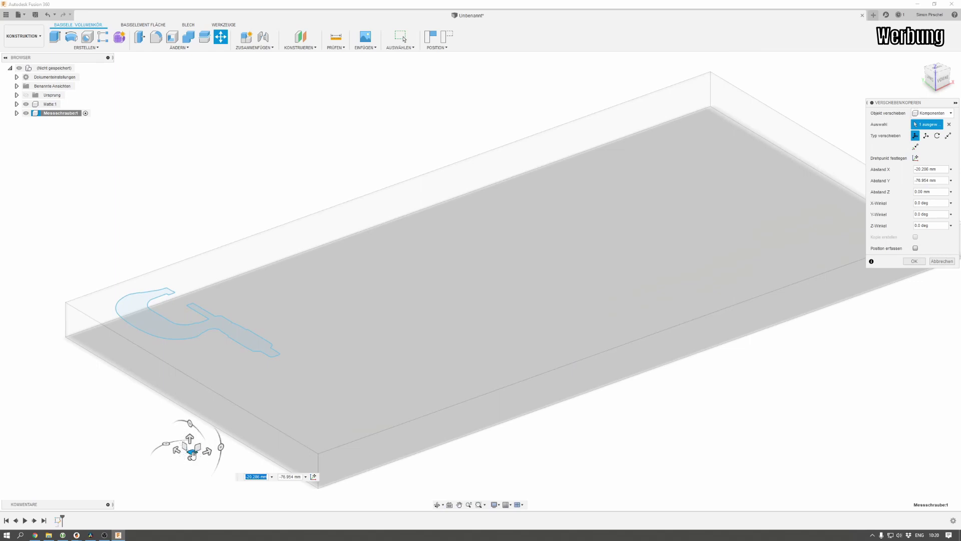
mouse_move(272, 393)
middle_mouse_down("shift")
mouse_move(288, 365)
mouse_move(308, 380)
mouse_move(315, 374)
mouse_move(262, 399)
mouse_move(261, 388)
mouse_move(375, 358)
mouse_move(368, 176)
middle_mouse_up("shift")
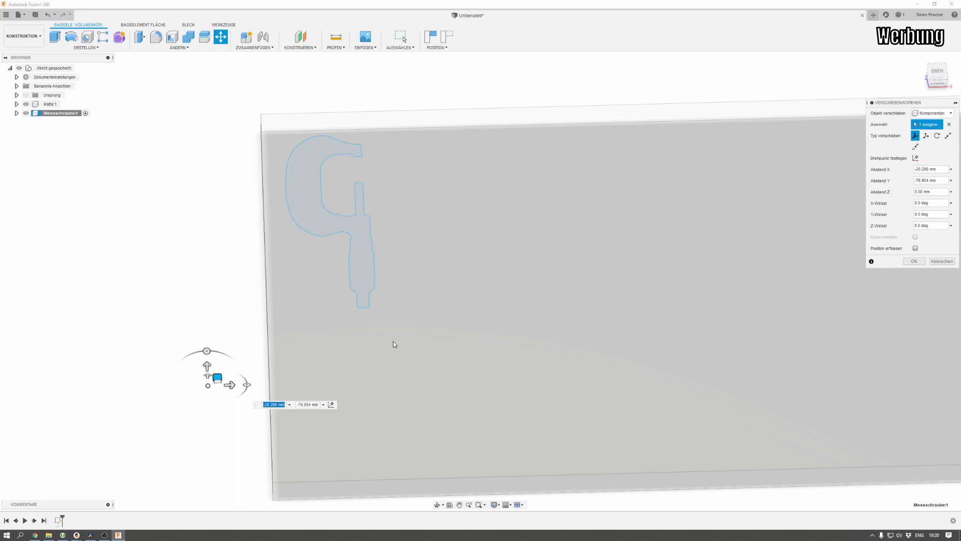
left_click(916, 248)
left_click(914, 261)
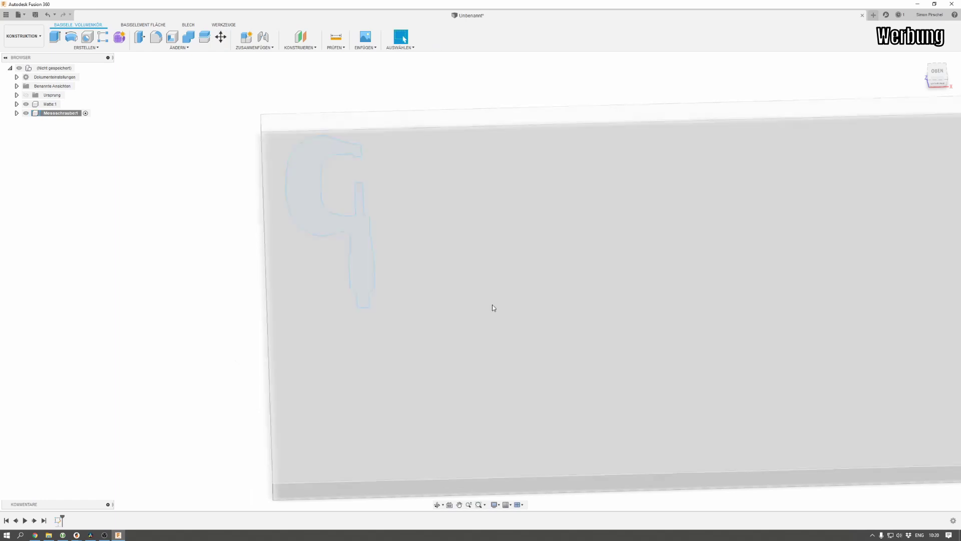
Step: Cut the micrometer profile -20 mm into the Matte plate and orbit to inspect the pocket
middle_click_drag(491, 304, 520, 295, "shift")
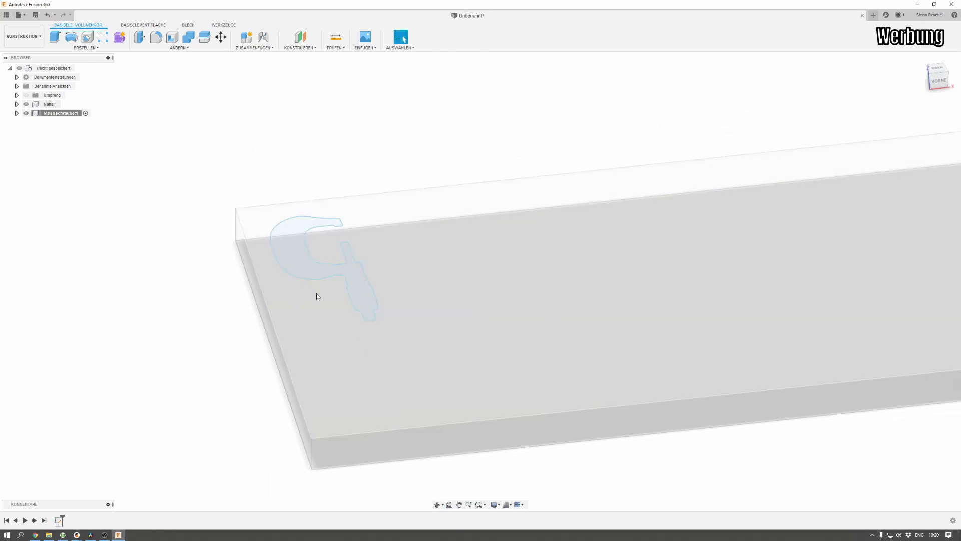
scroll(226, 223, "up", 2)
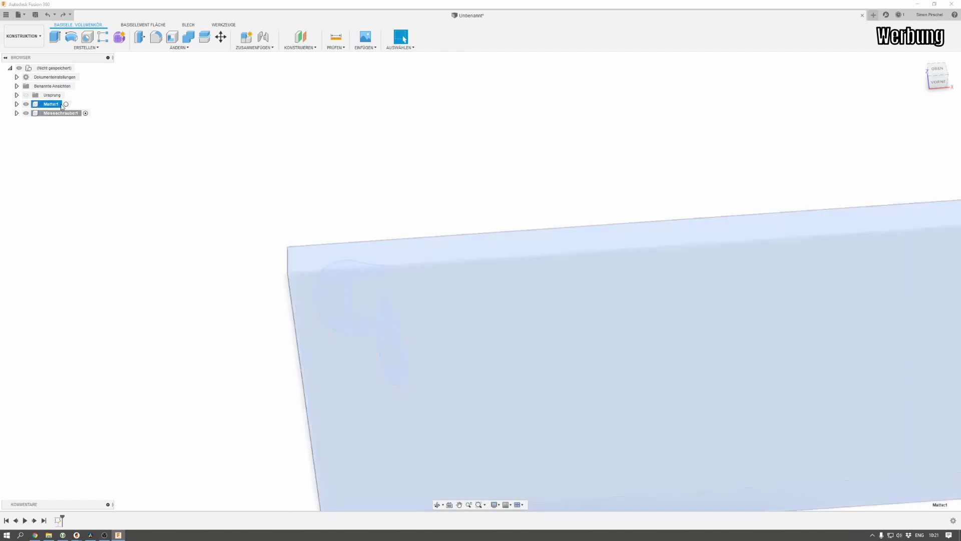
left_click(50, 104)
left_click(391, 336)
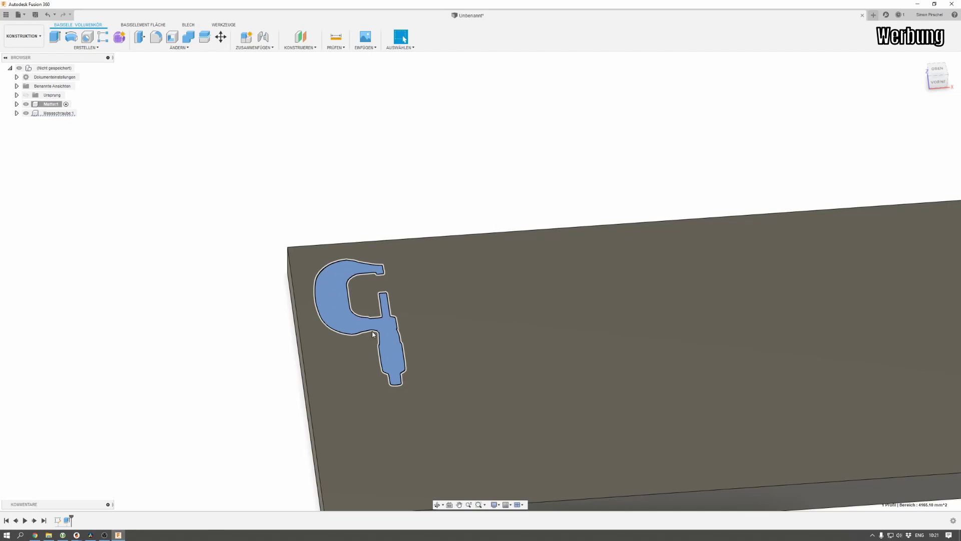
key("e")
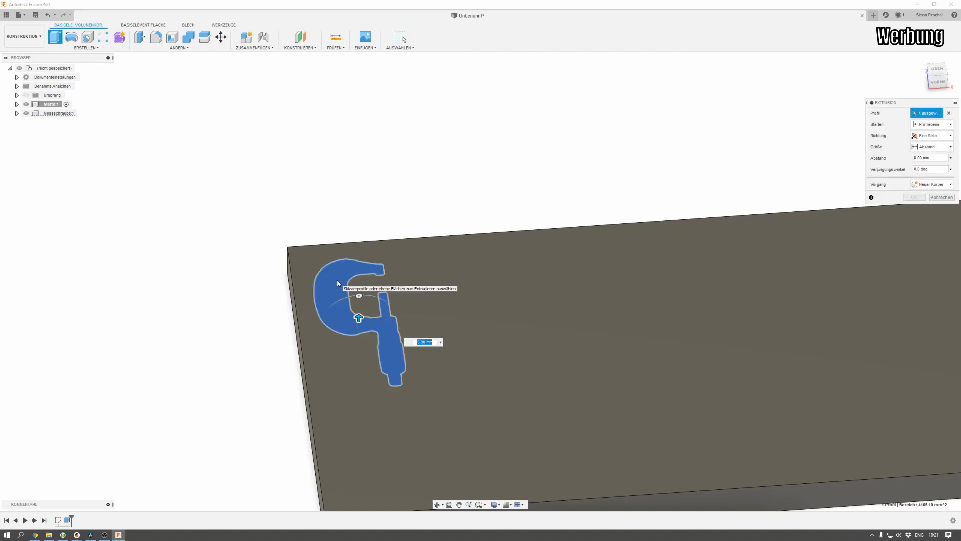
type("-")
type("20")
key("Return")
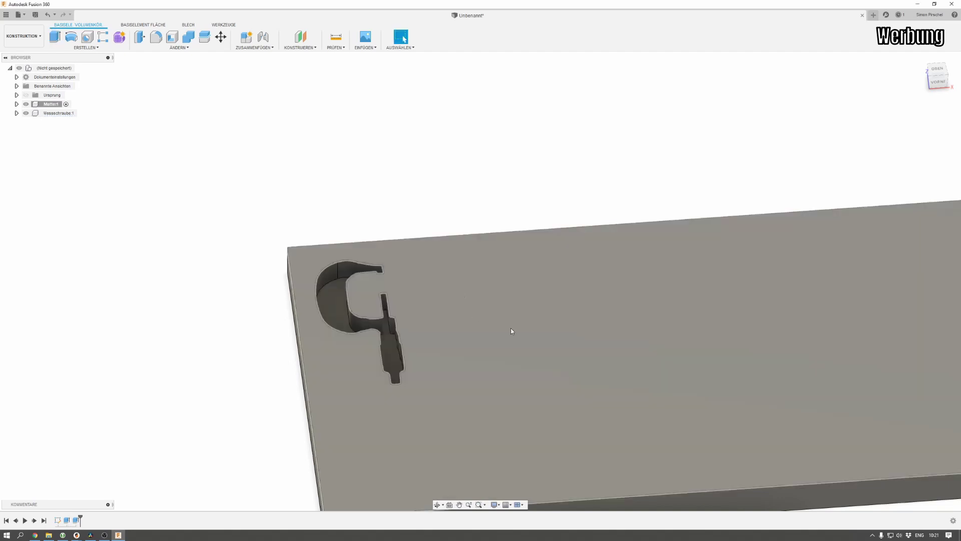
mouse_move(500, 323)
middle_mouse_down("shift")
mouse_move(479, 337)
mouse_move(430, 326)
mouse_move(425, 316)
mouse_move(476, 262)
mouse_move(488, 334)
mouse_move(505, 329)
mouse_move(485, 335)
mouse_move(493, 339)
middle_mouse_up("shift")
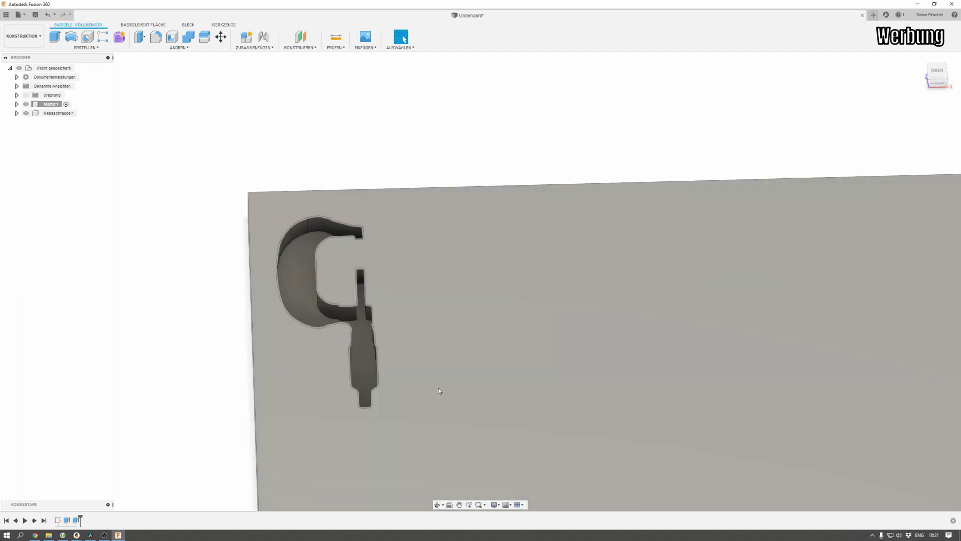
middle_click_drag(437, 383, 437, 369, "shift")
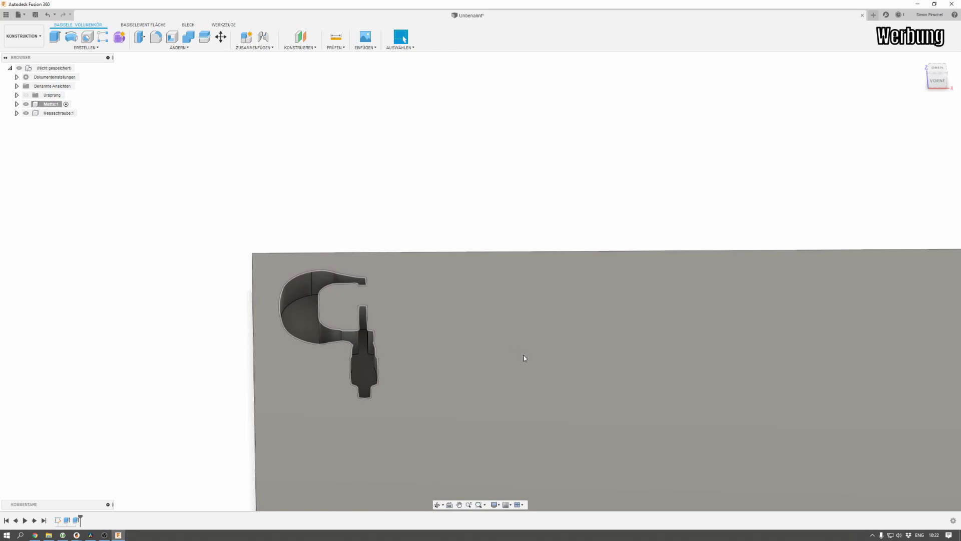
Step: Add a new component to the design and name it Messtaster
scroll(526, 355, "down", 3)
right_click(61, 67)
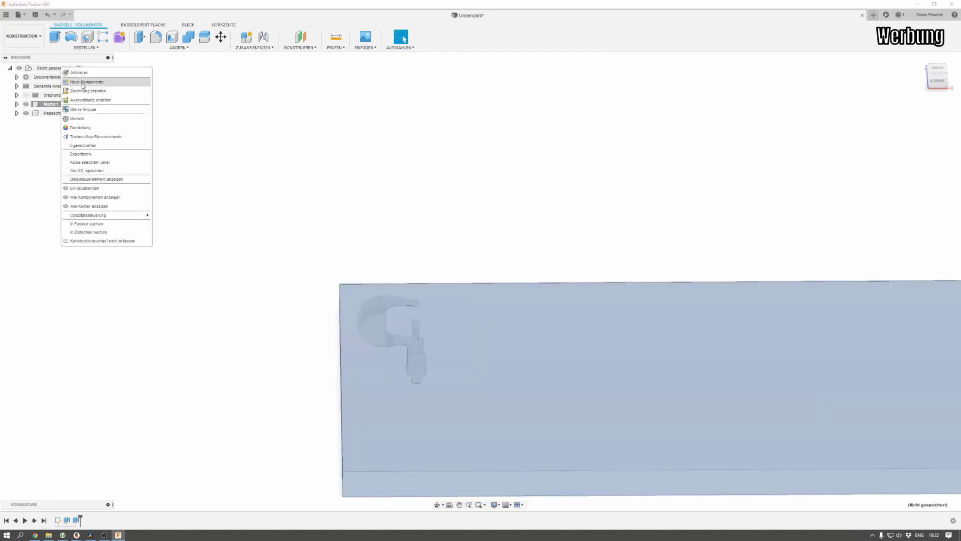
left_click(83, 83)
double_click(59, 122)
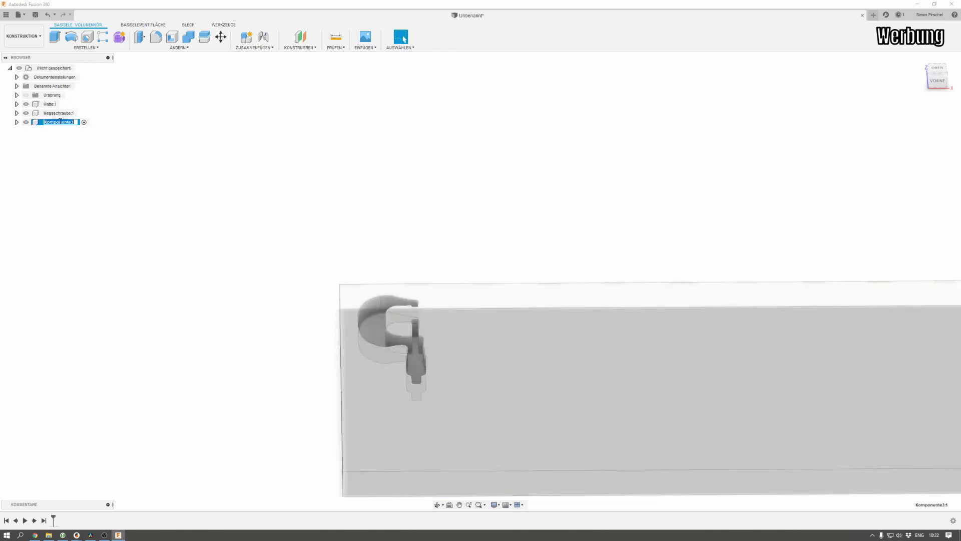
type("Messtaster")
key("Return")
Step: Insert messtaster_martest.dxf onto the plate's top face
left_click(365, 44)
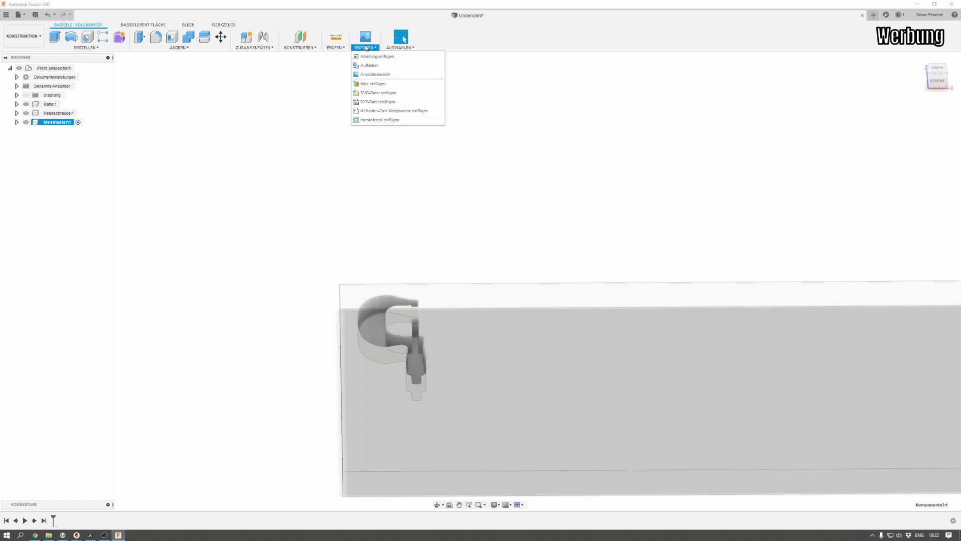
left_click(382, 102)
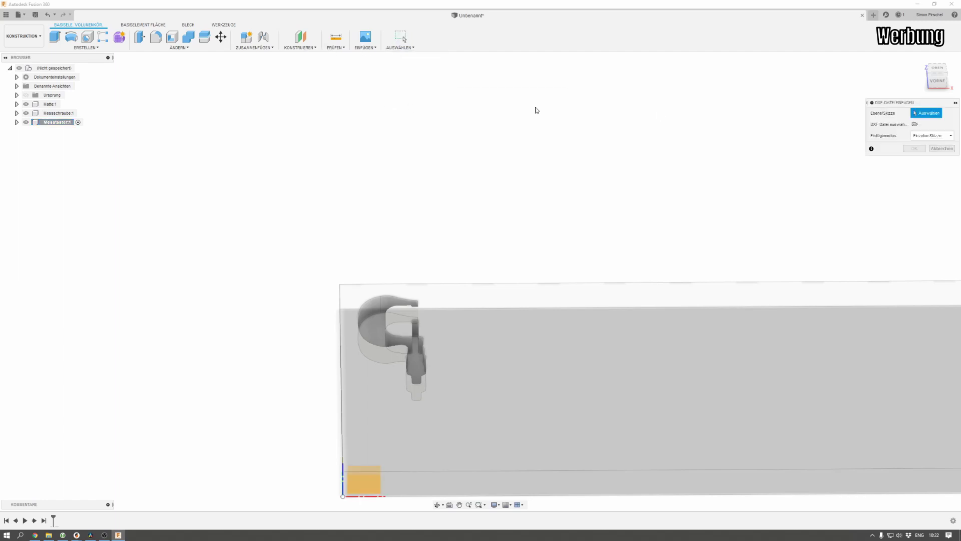
left_click(764, 384)
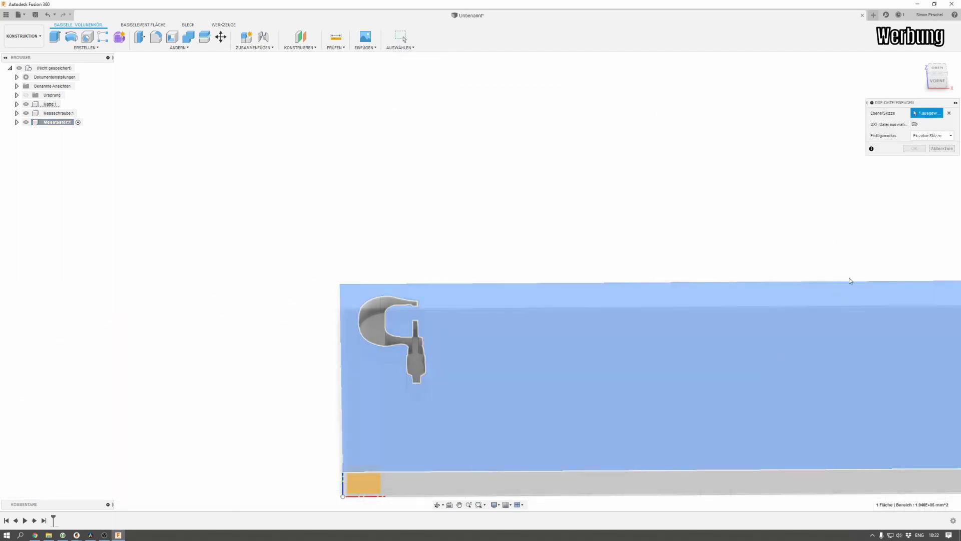
left_click(915, 124)
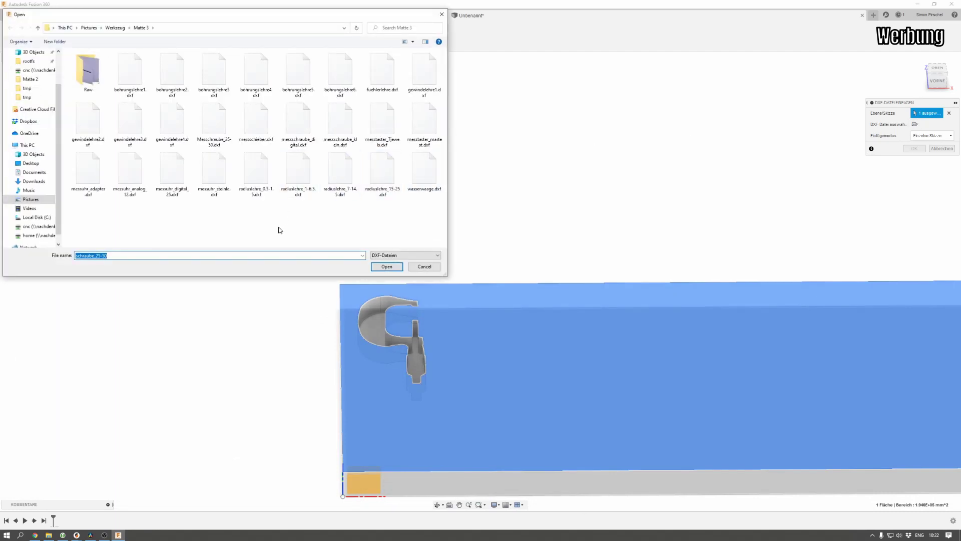
left_click(407, 122)
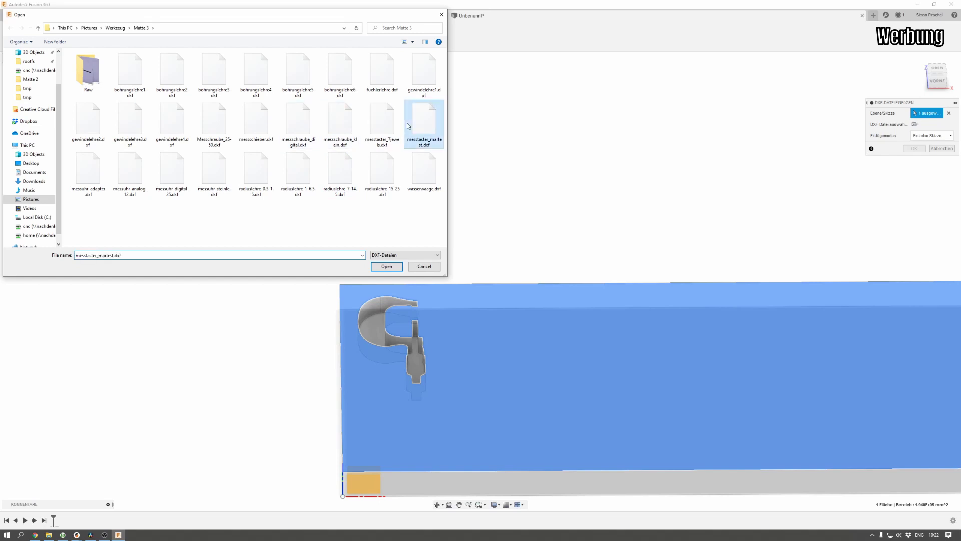
double_click(407, 122)
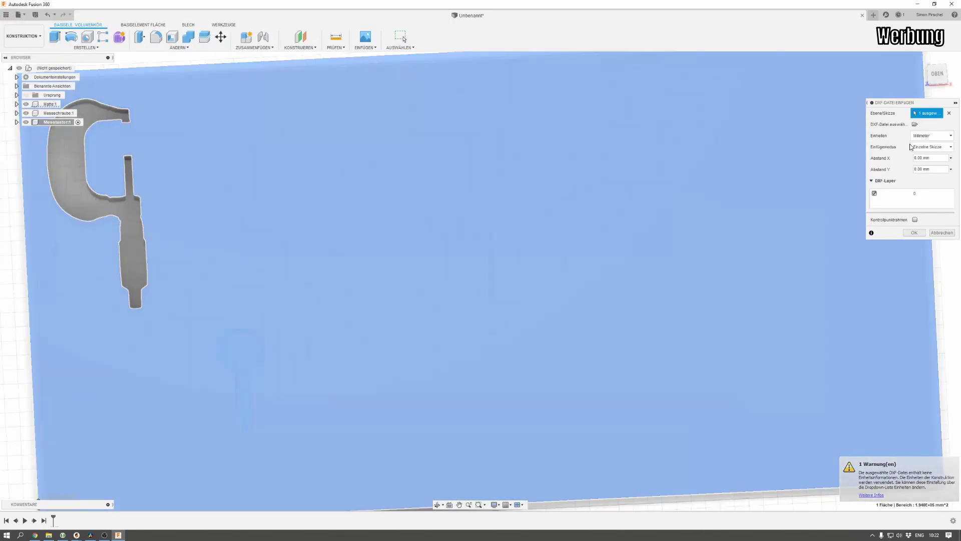
Step: Confirm the DXF import and zoom out to see the probe outline beside the micrometer pocket
left_click(914, 228)
mouse_move(342, 349)
middle_mouse_down("shift")
mouse_move(371, 275)
mouse_move(337, 279)
middle_mouse_up("shift")
scroll(257, 386, "up", 3)
scroll(195, 423, "up", 2)
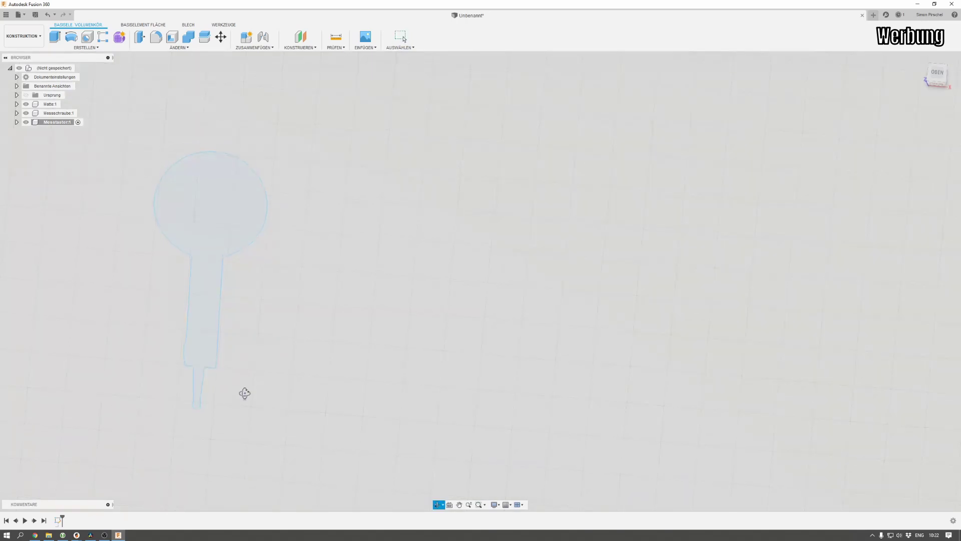
mouse_move(242, 392)
middle_mouse_down("shift")
mouse_move(245, 384)
mouse_move(311, 383)
middle_mouse_up("shift")
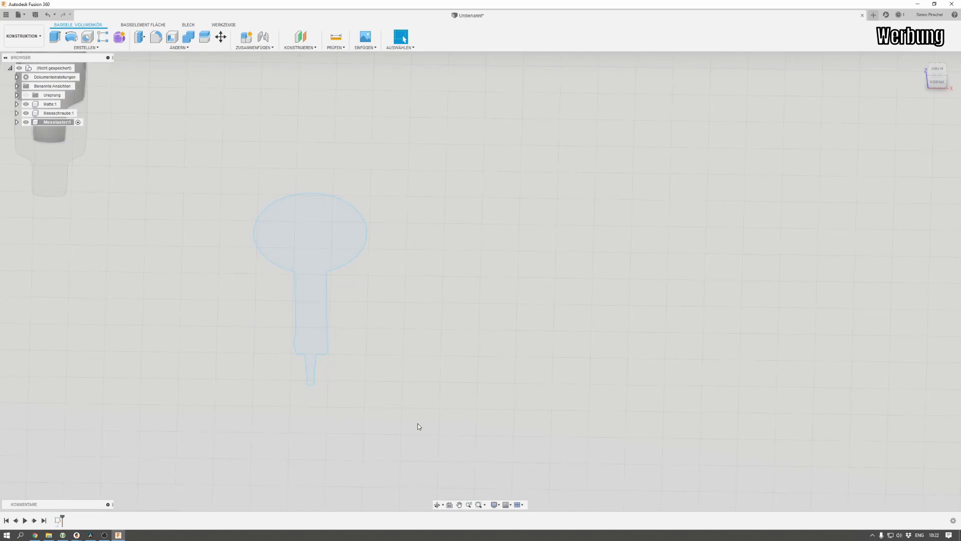
scroll(418, 426, "down", 1)
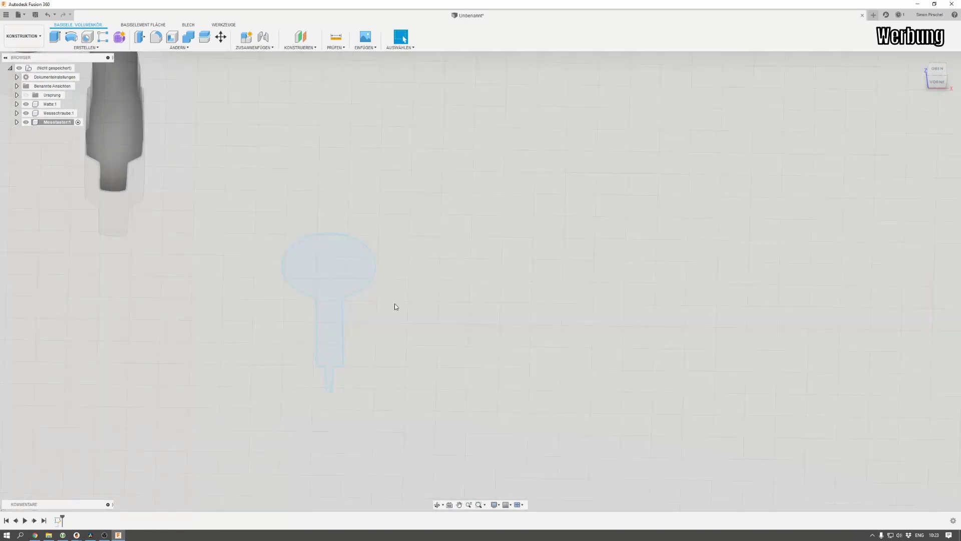
scroll(393, 382, "down", 1)
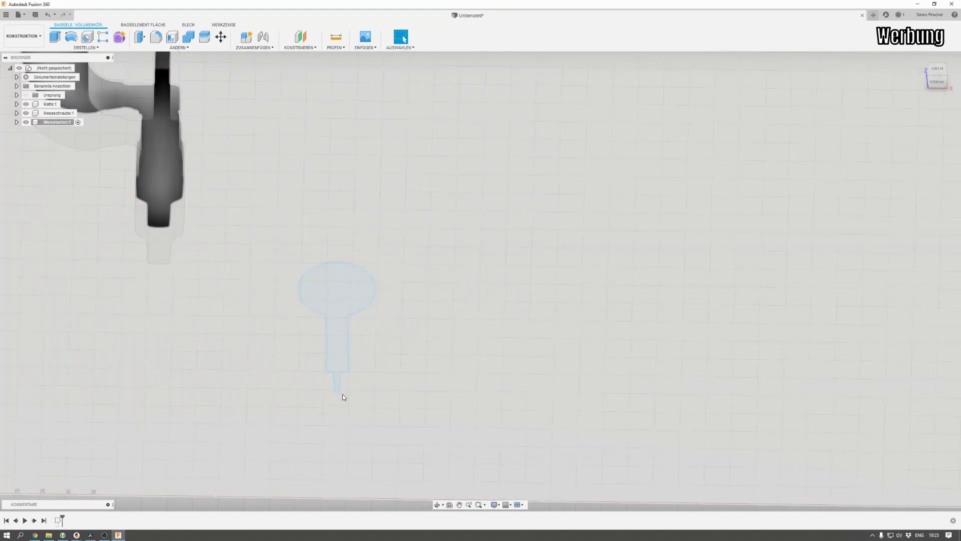
scroll(379, 406, "down", 2)
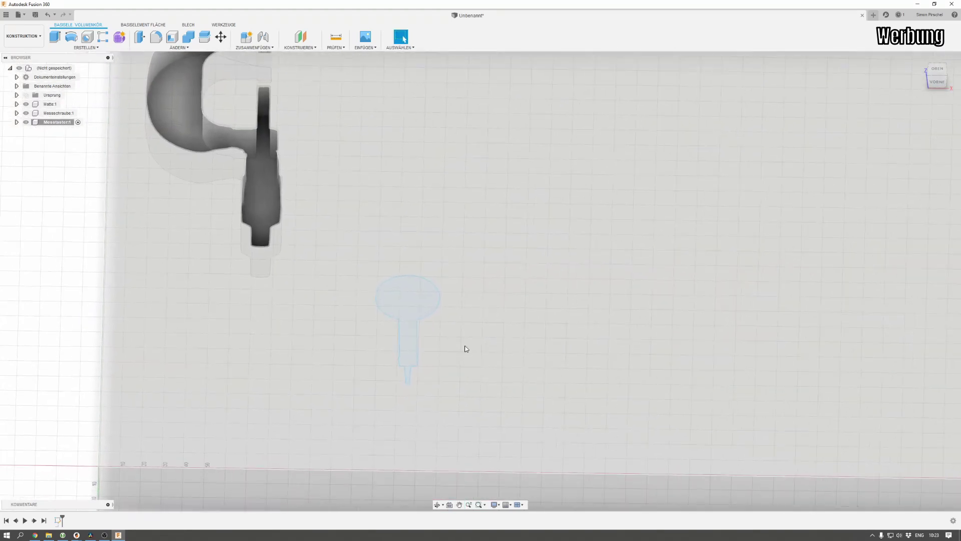
scroll(475, 345, "down", 1)
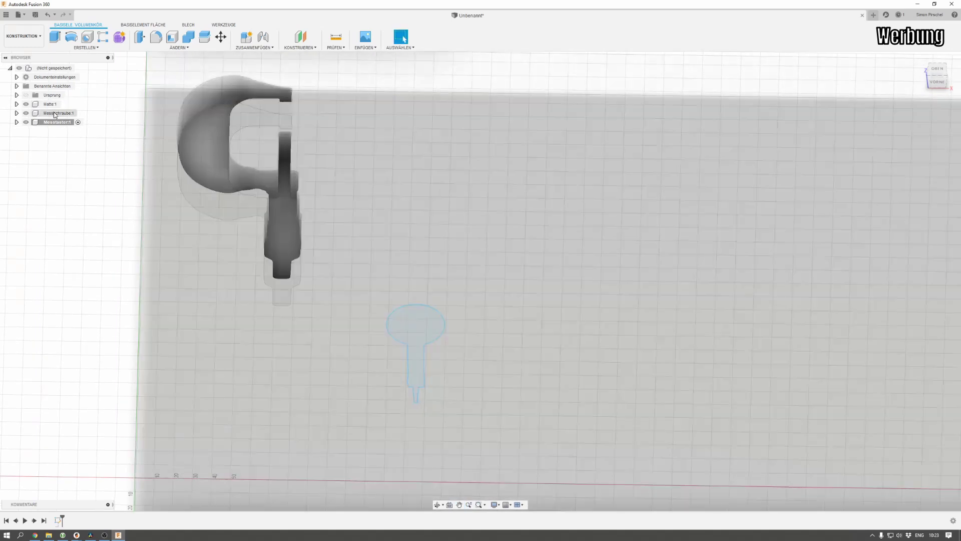
Step: With Matte:1 active, cut the probe profile -5 mm into the plate and orbit to inspect
left_click(65, 106)
left_click(66, 104)
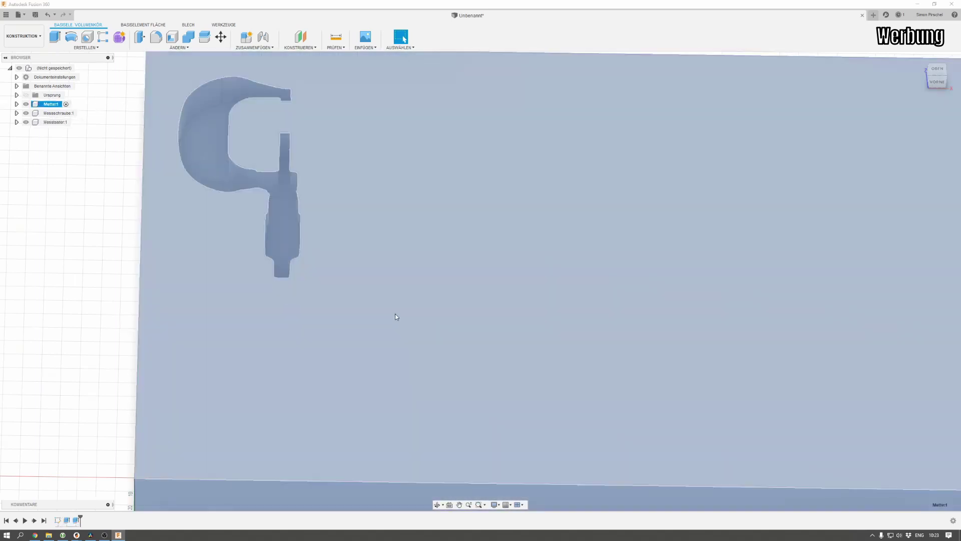
left_click(419, 329)
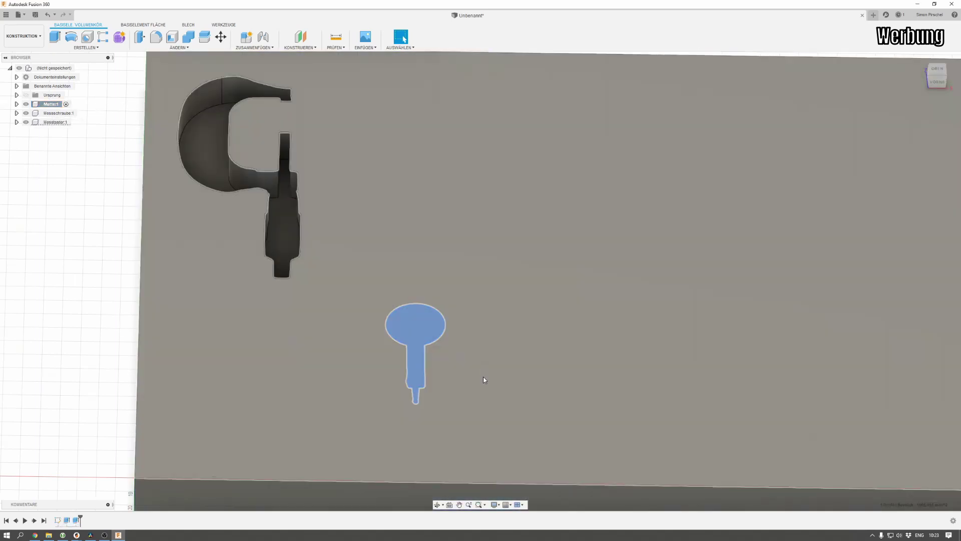
key("e")
type("-5")
key("Return")
scroll(488, 379, "down", 2)
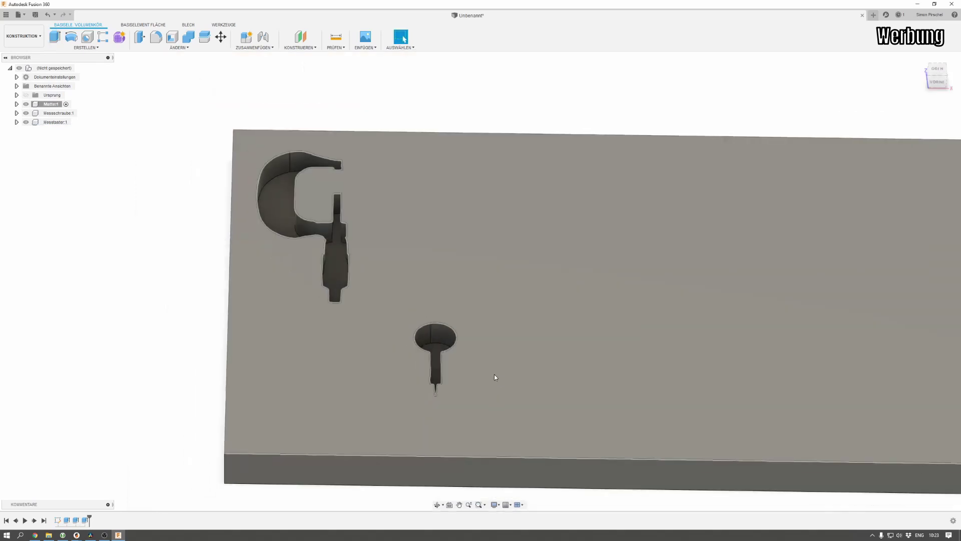
scroll(494, 381, "up", 5)
scroll(440, 415, "up", 2)
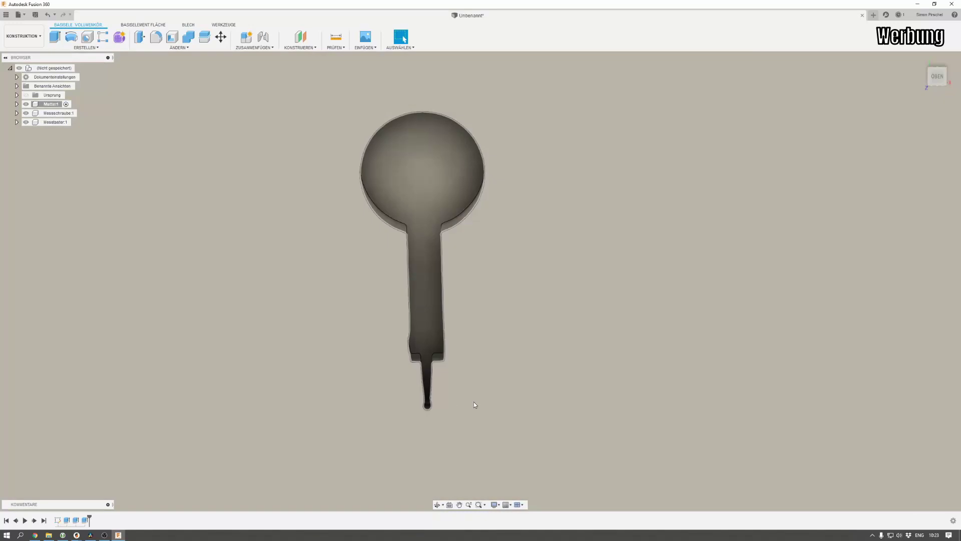
scroll(516, 377, "down", 1)
scroll(519, 381, "down", 3)
mouse_move(524, 404)
middle_mouse_down("shift")
mouse_move(500, 421)
mouse_move(495, 408)
mouse_move(510, 407)
middle_mouse_up("shift")
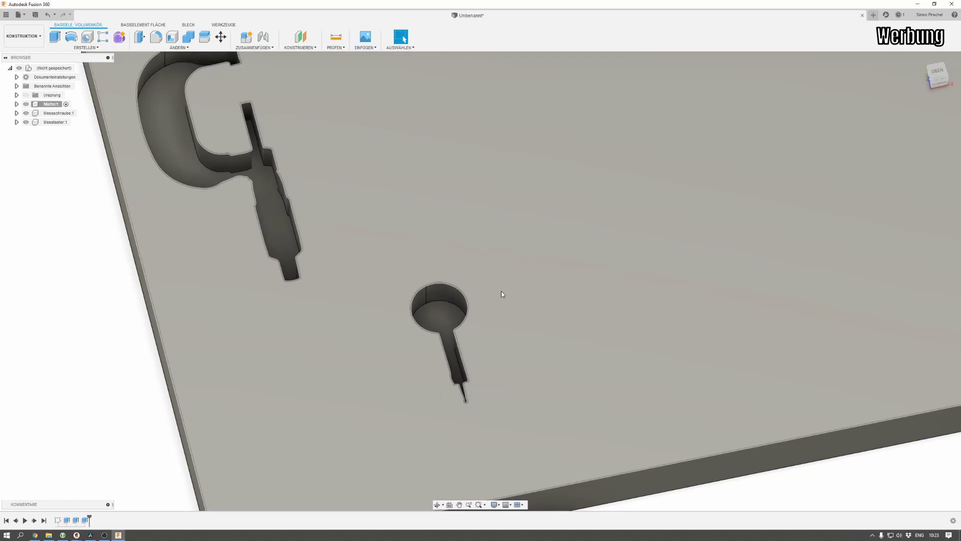
scroll(503, 419, "up", 2)
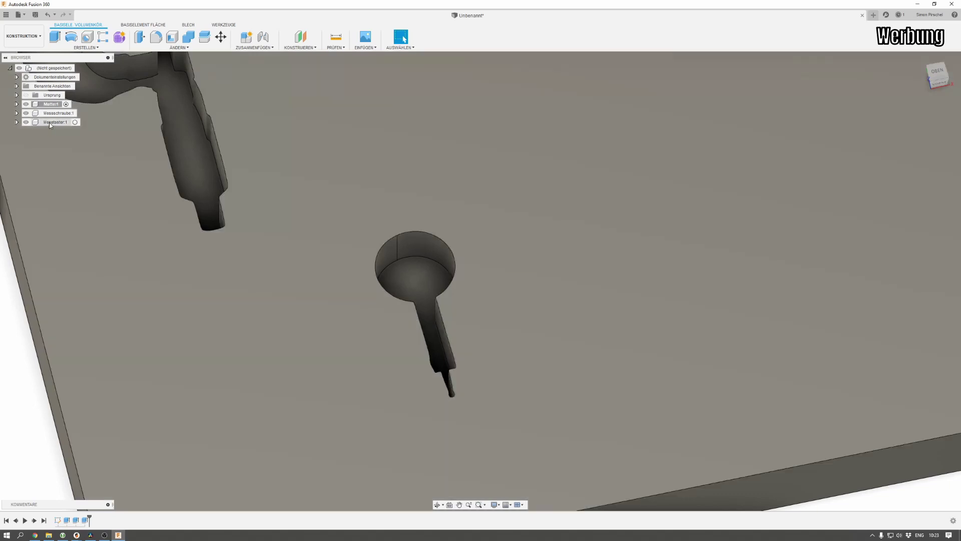
Step: In the Messtaster sketch, offset the probe outline 1 mm outward and finish the sketch
left_click(49, 122)
left_click(79, 122)
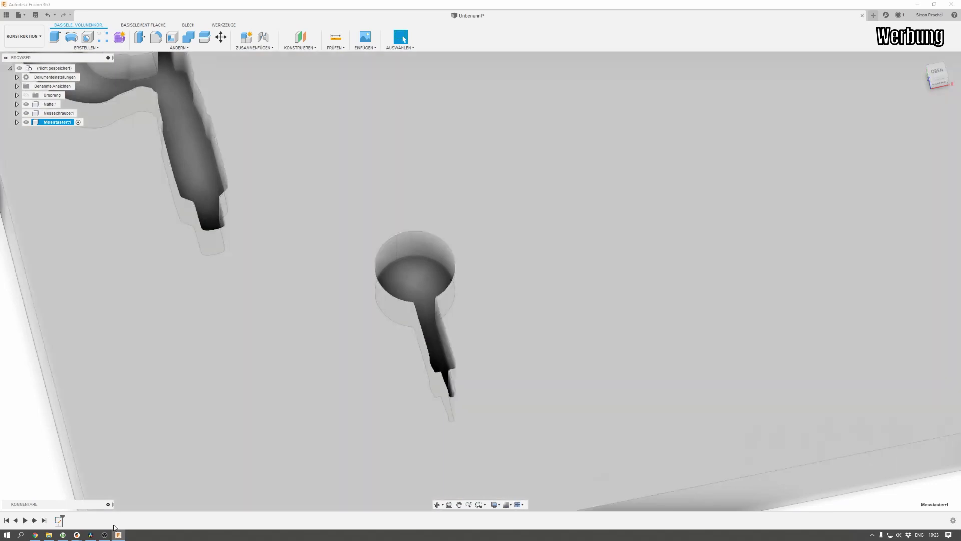
double_click(58, 522)
left_click(440, 243)
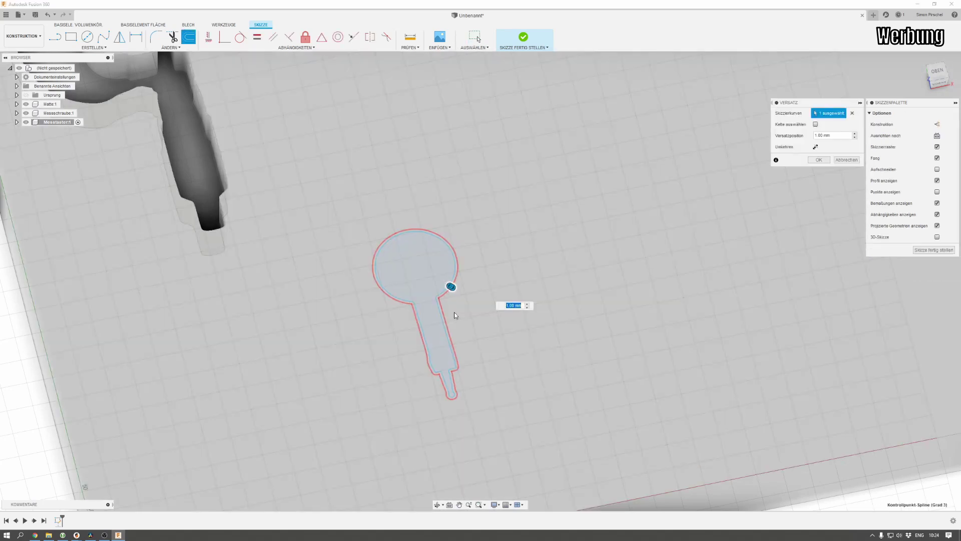
left_click_drag(451, 287, 450, 291)
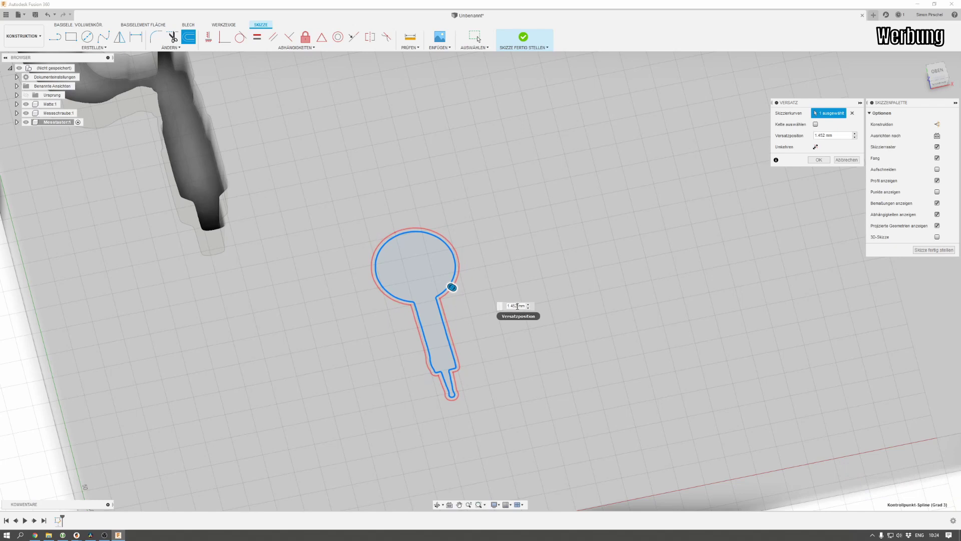
type("1")
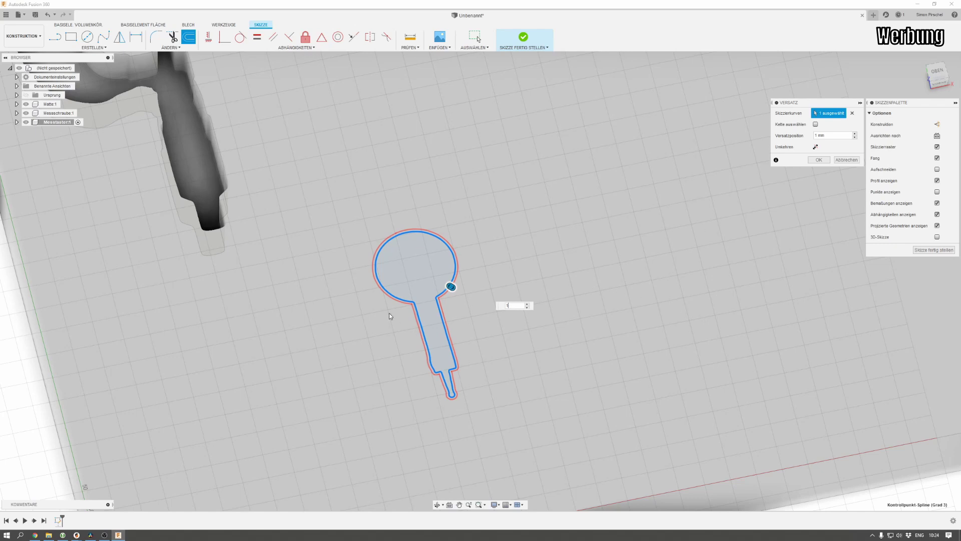
left_click(821, 159)
left_click(932, 249)
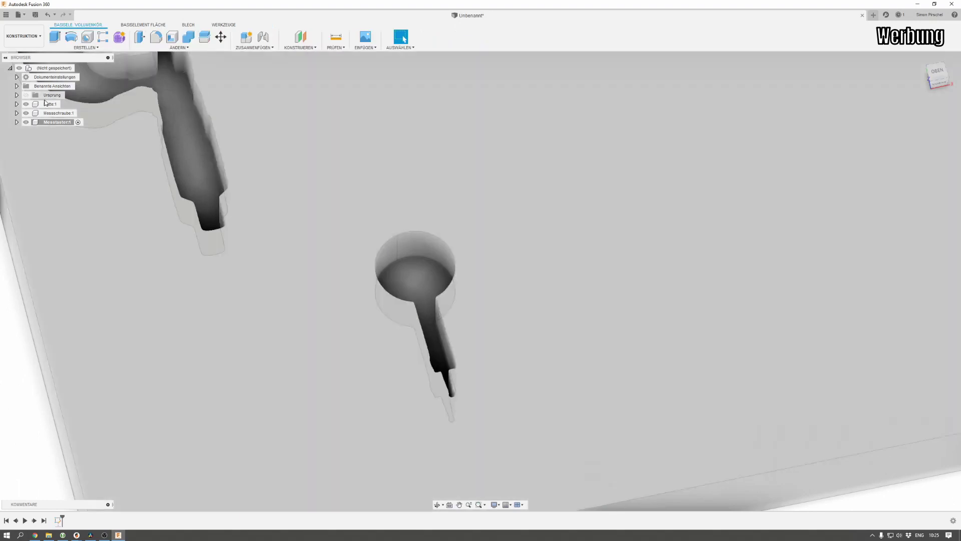
left_click(51, 104)
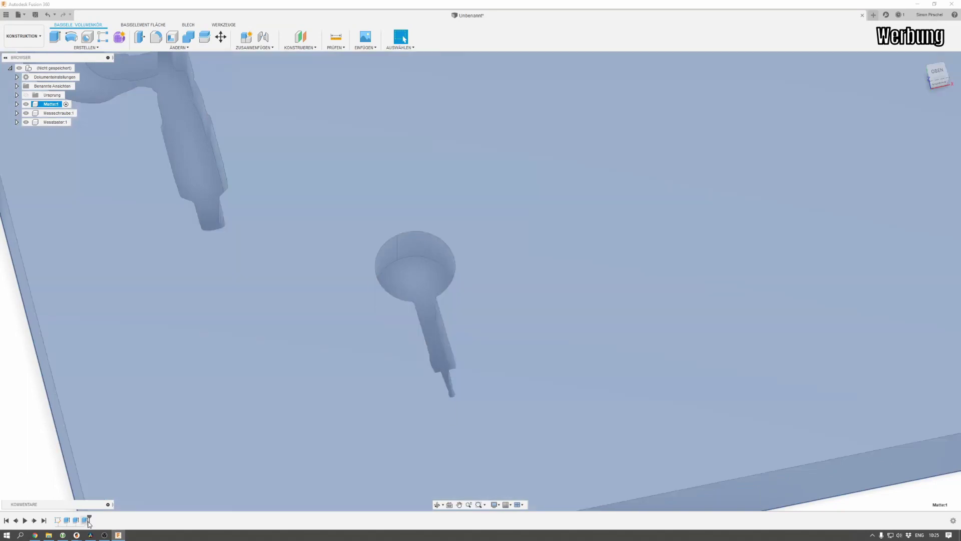
Step: Add the 1 mm offset strip as a second profile to the probe pocket's cut
double_click(84, 520)
scroll(414, 354, "up", 3)
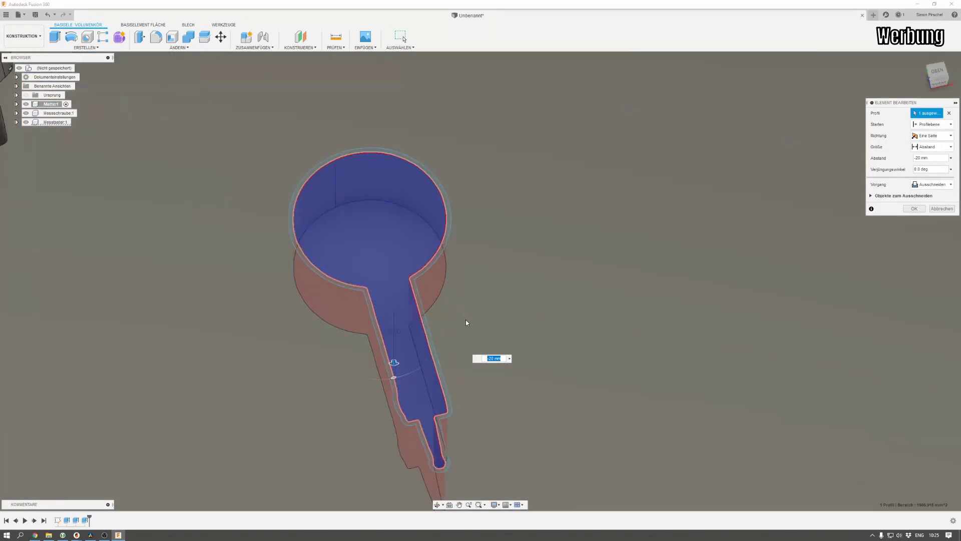
scroll(451, 326, "up", 3)
left_click(391, 330)
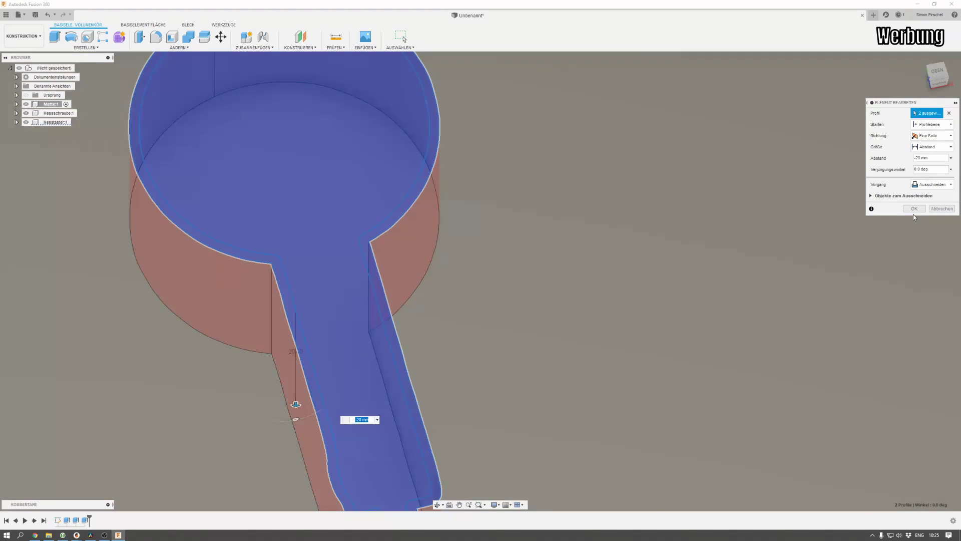
left_click(914, 208)
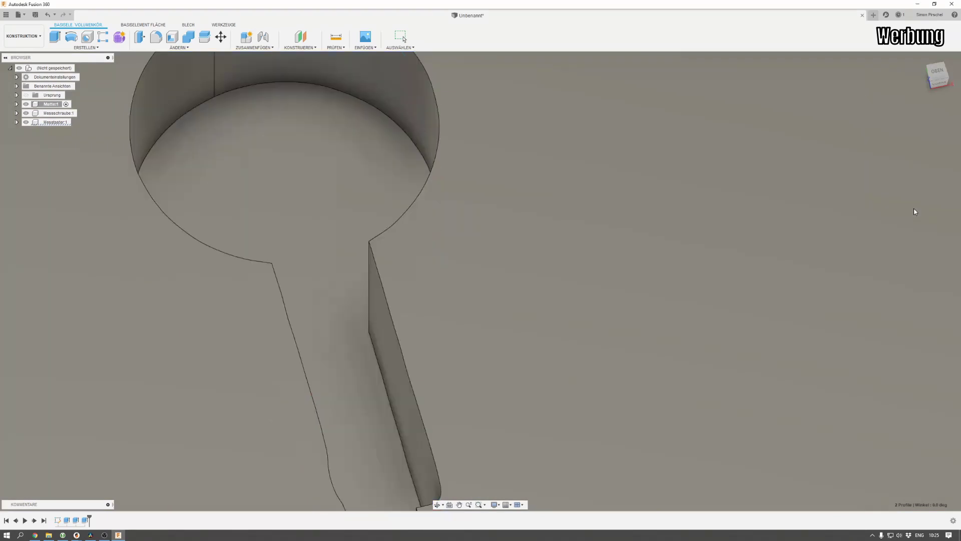
Step: Orbit and zoom around the plate to inspect the widened probe pocket and pocket depths
scroll(663, 260, "down", 5)
scroll(632, 314, "up", 5)
middle_click_drag(632, 314, 564, 389, "shift")
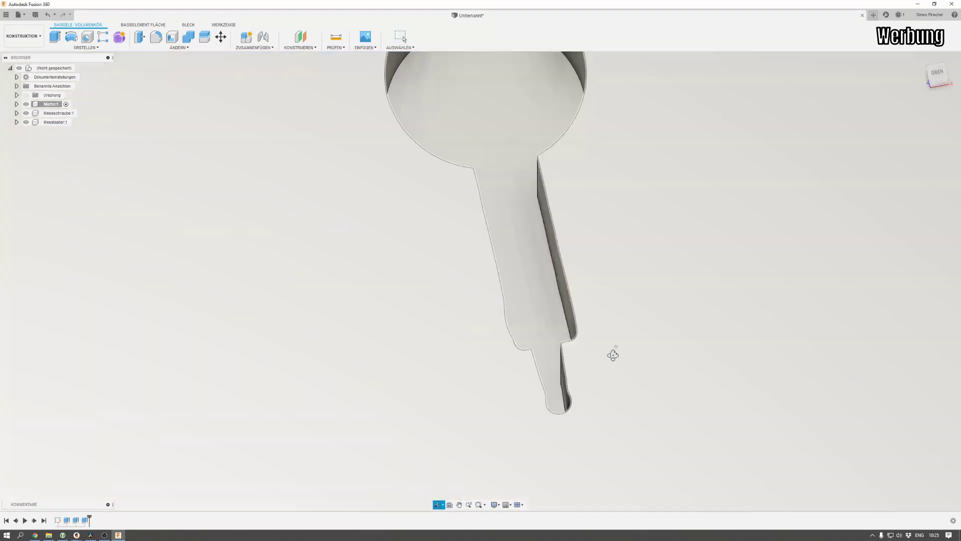
scroll(636, 392, "down", 3)
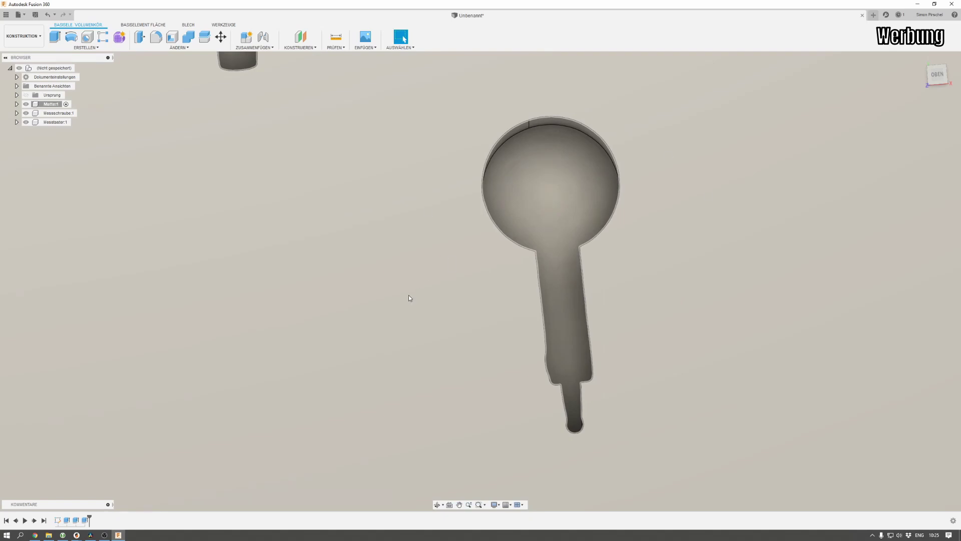
scroll(409, 295, "down", 2)
scroll(409, 296, "down", 3)
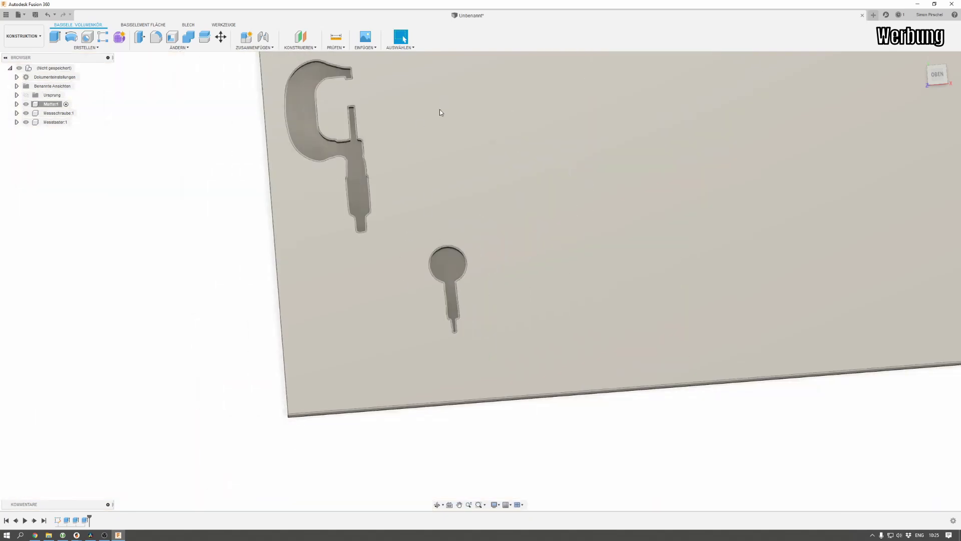
middle_click_drag(431, 108, 414, 114, "shift")
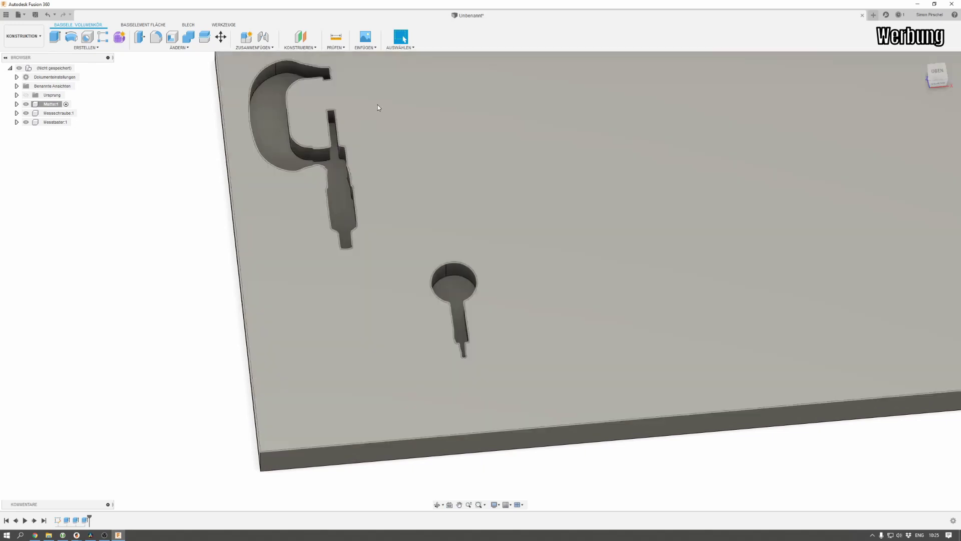
mouse_move(378, 107)
middle_mouse_down()
mouse_move(433, 260)
mouse_move(427, 299)
mouse_move(342, 216)
middle_mouse_up()
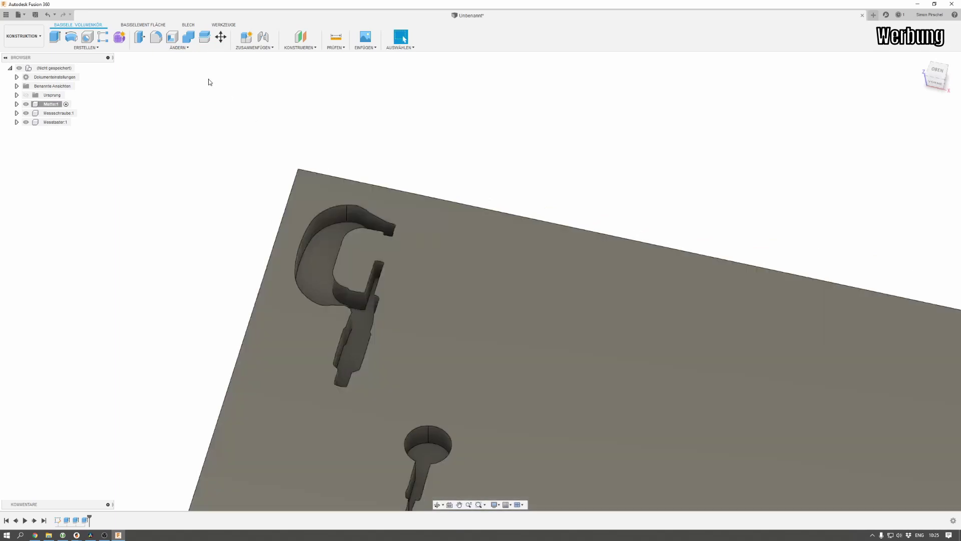
Step: Offset the caliper pocket's wall face by -1 mm with Press Pull
left_click(179, 48)
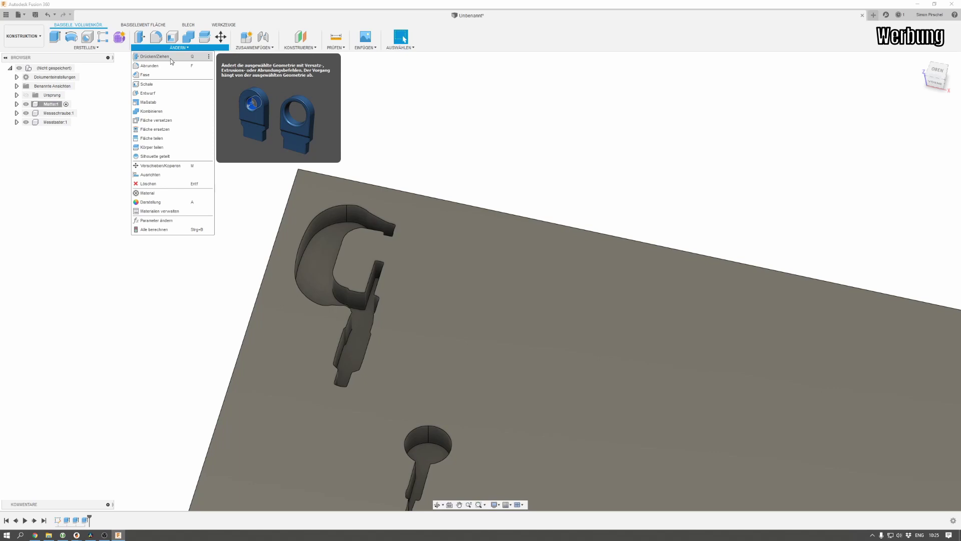
left_click(155, 57)
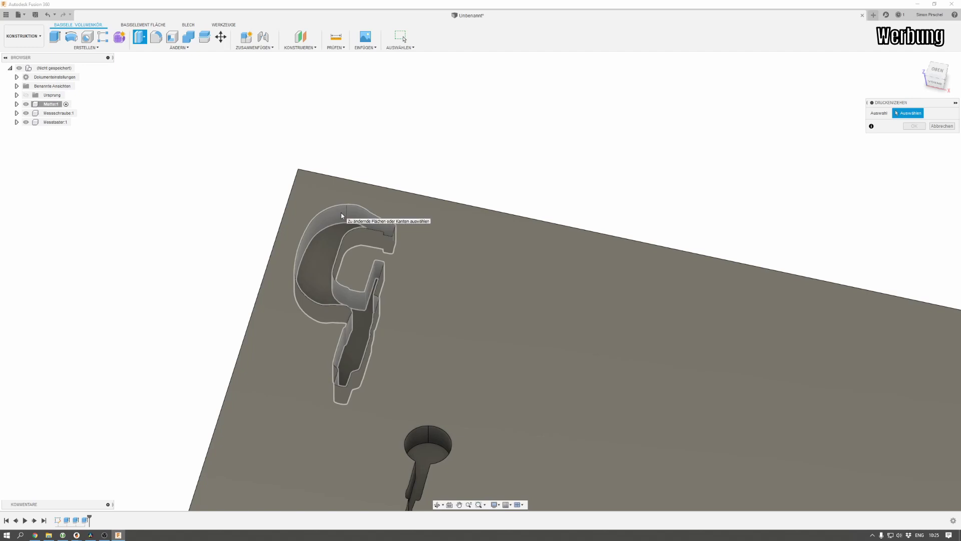
left_click(336, 214)
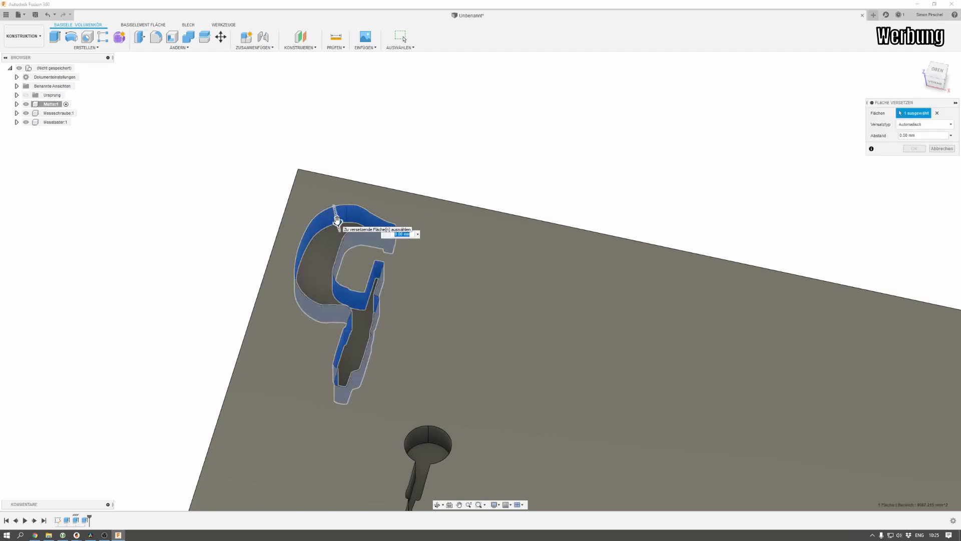
type("-")
type("1")
key("Return")
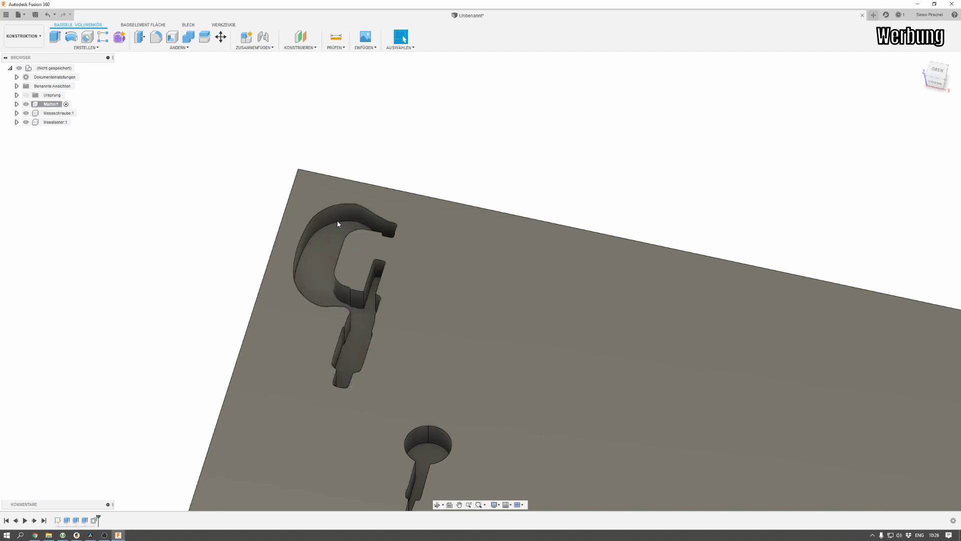
middle_click_drag(415, 257, 459, 317, "shift")
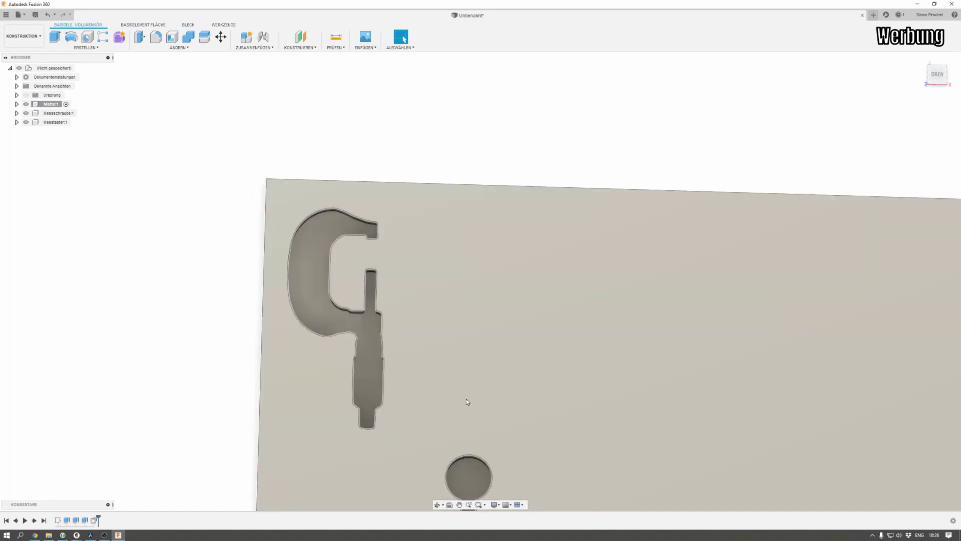
mouse_move(466, 398)
middle_mouse_down("shift")
mouse_move(454, 370)
mouse_move(468, 384)
mouse_move(472, 376)
middle_mouse_up("shift")
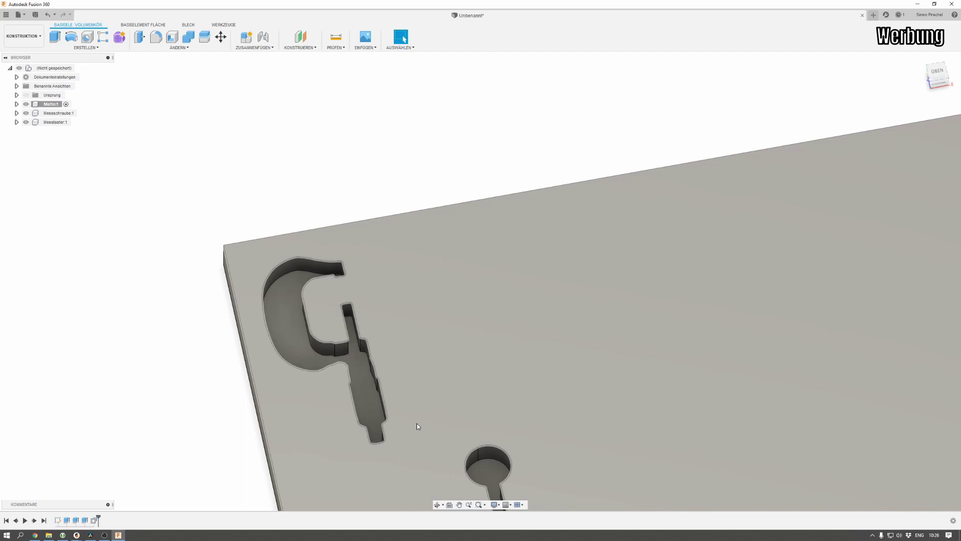
middle_click_drag(416, 423, 427, 420, "shift")
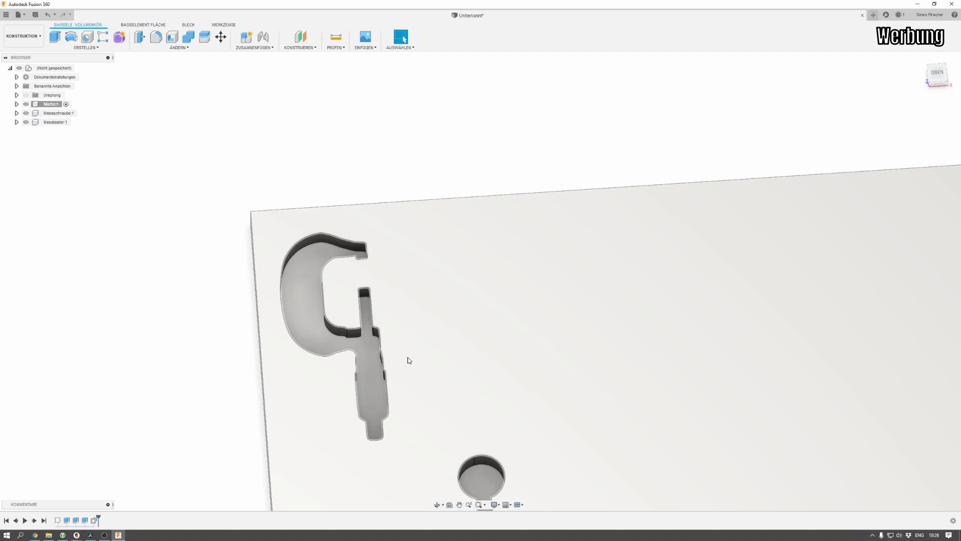
mouse_move(410, 372)
middle_mouse_down("shift")
mouse_move(416, 339)
mouse_move(409, 360)
mouse_move(455, 352)
mouse_move(459, 367)
middle_mouse_up("shift")
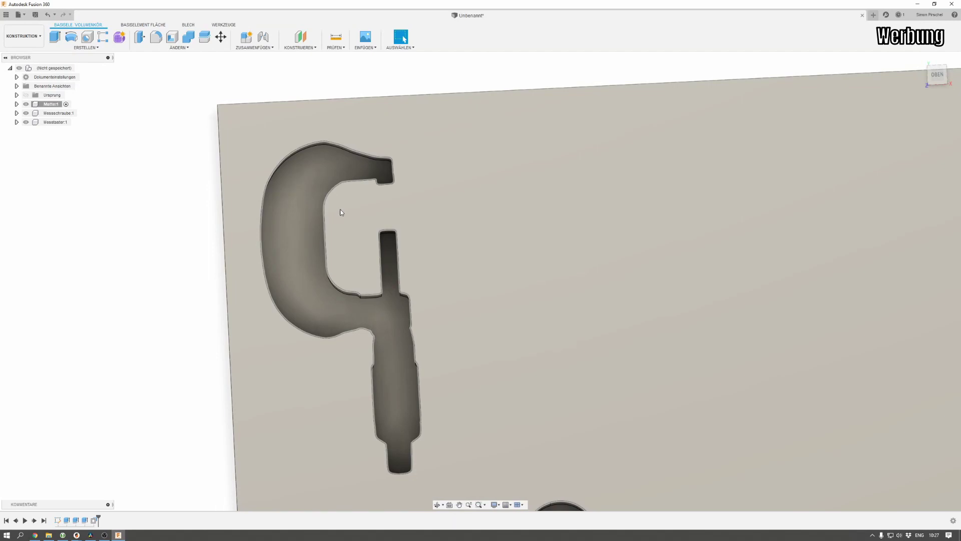
Step: Start a new sketch on the plate's top face
left_click(341, 211)
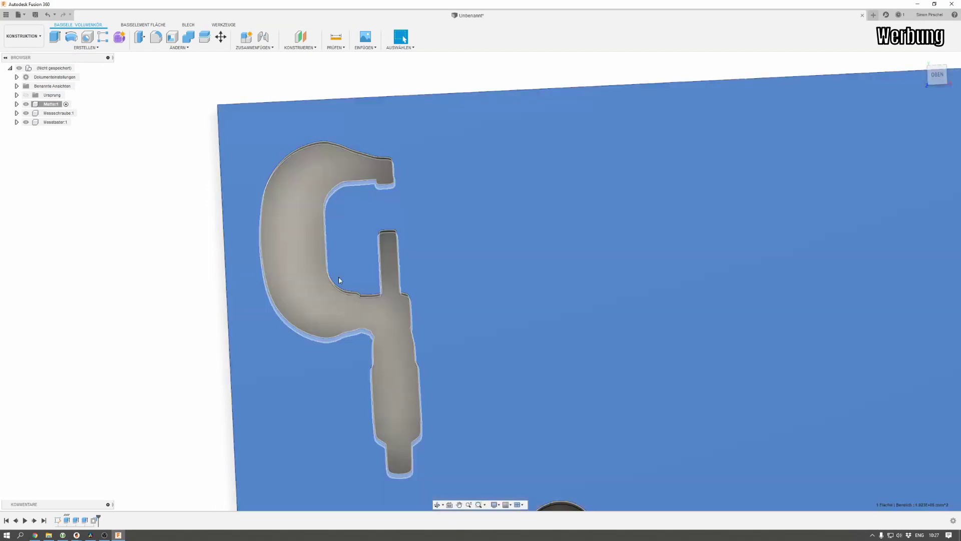
left_click(85, 48)
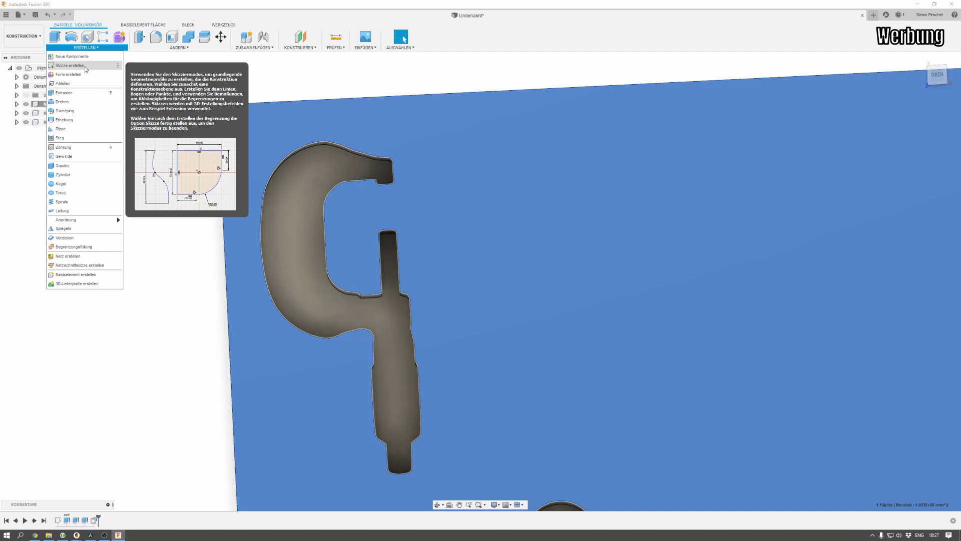
left_click(85, 66)
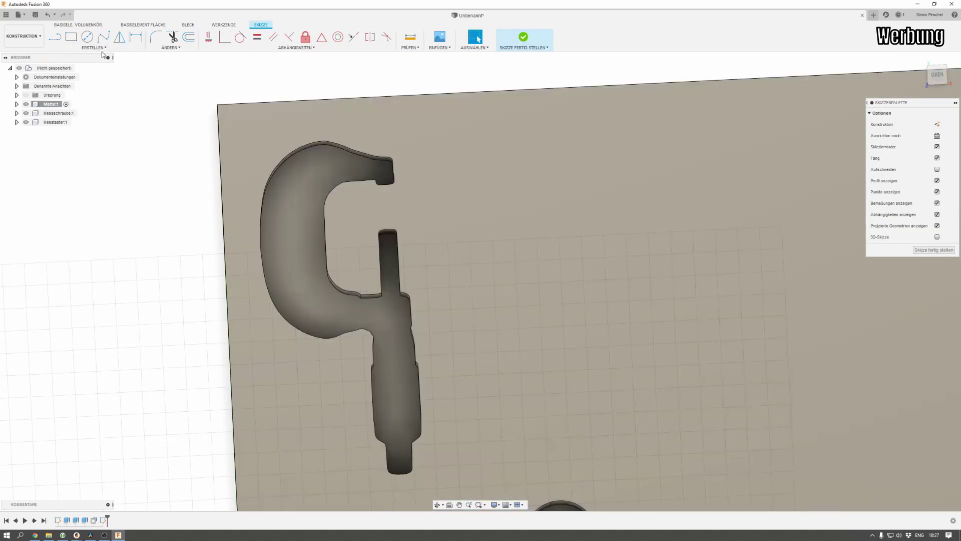
Step: Draw a 50 mm long, 20 mm wide overall-length slot across the micrometer arm, nudged slightly left
left_click(95, 48)
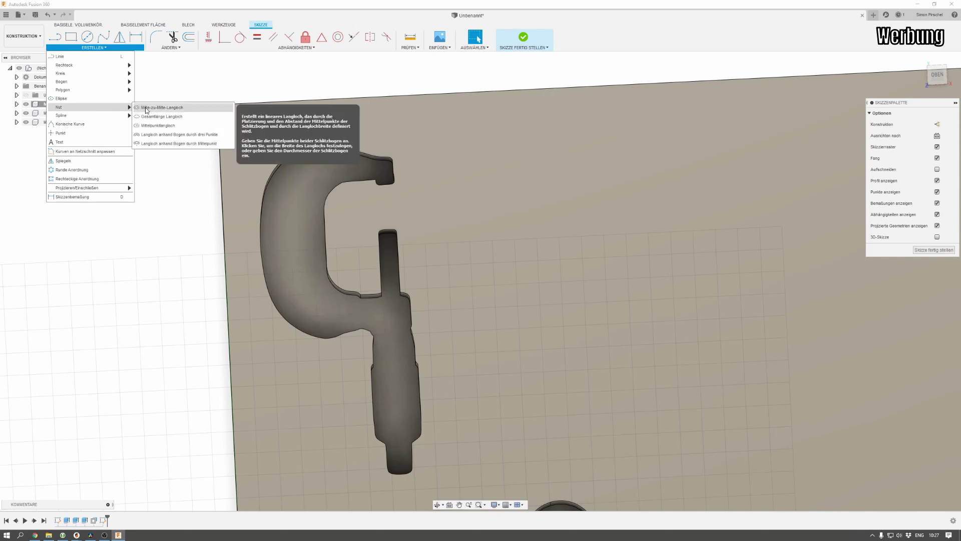
mouse_move(68, 106)
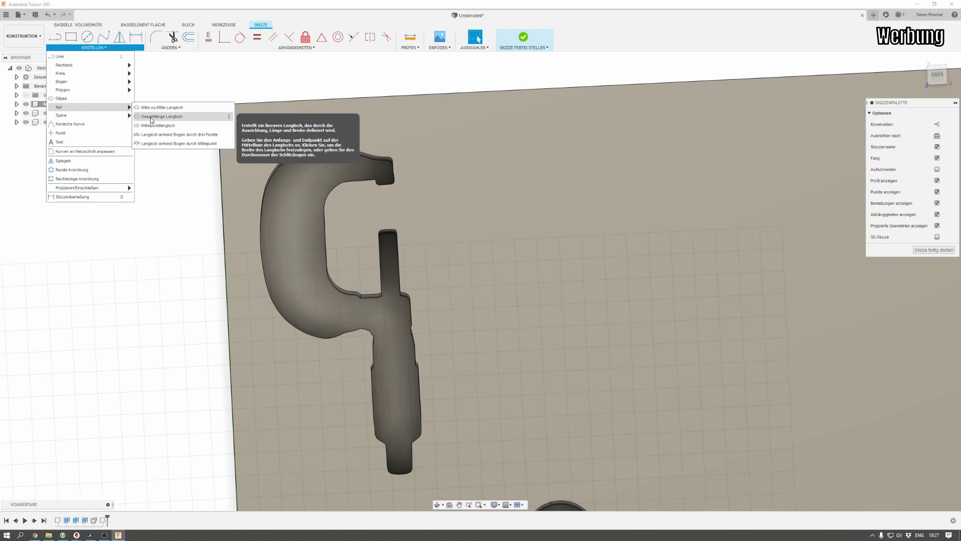
left_click(152, 117)
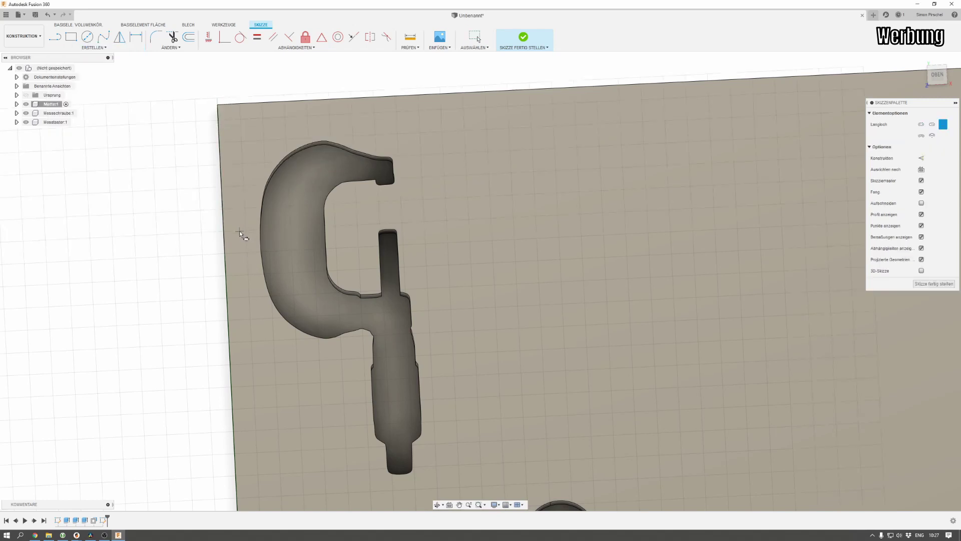
left_click(239, 230)
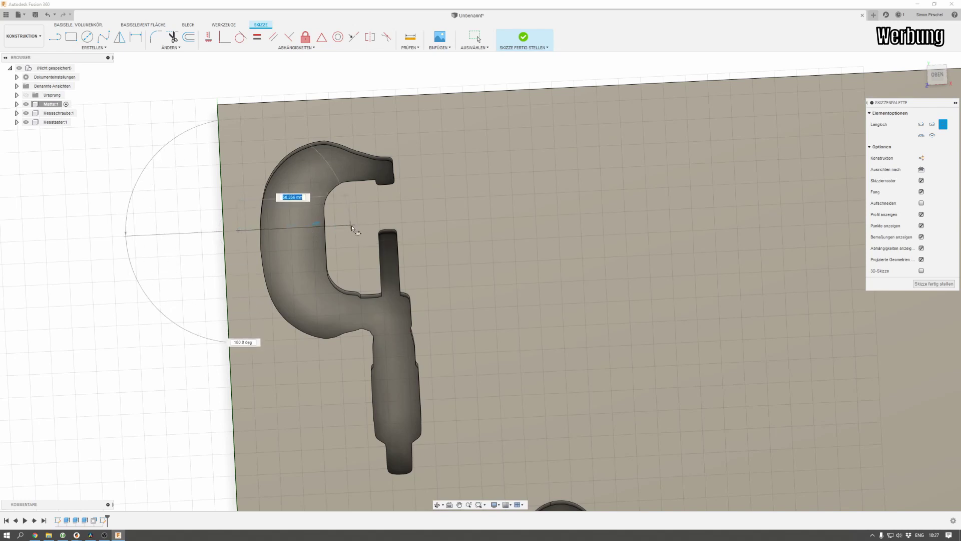
type("50")
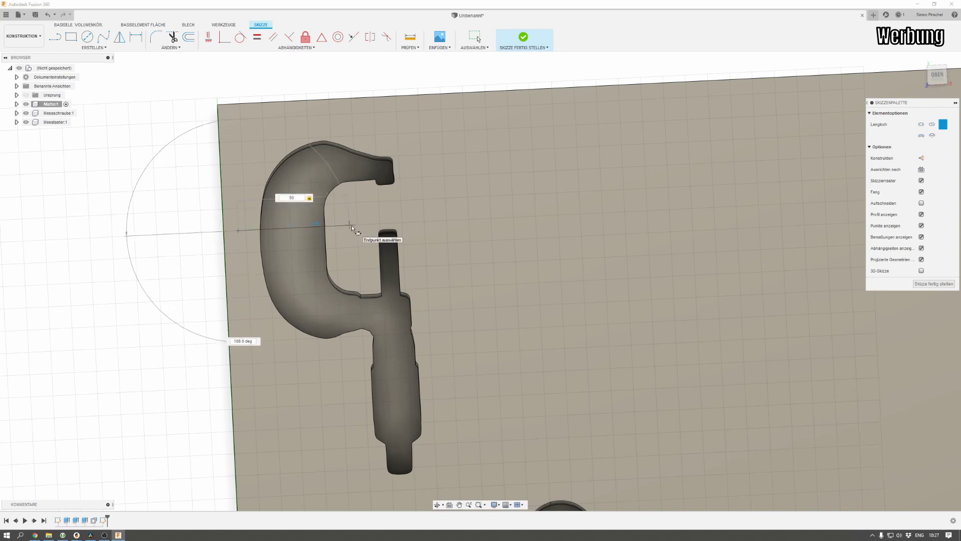
key("Tab")
key("Return")
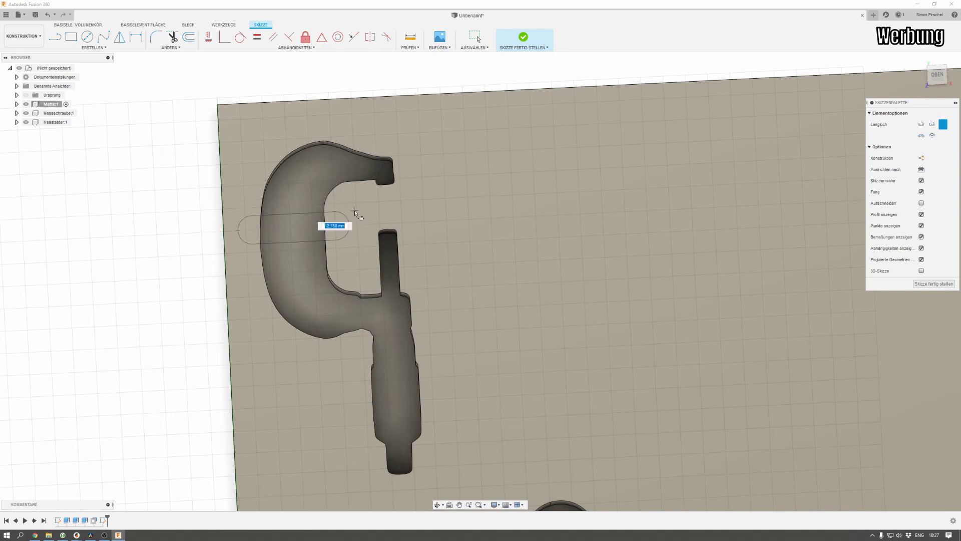
type("20")
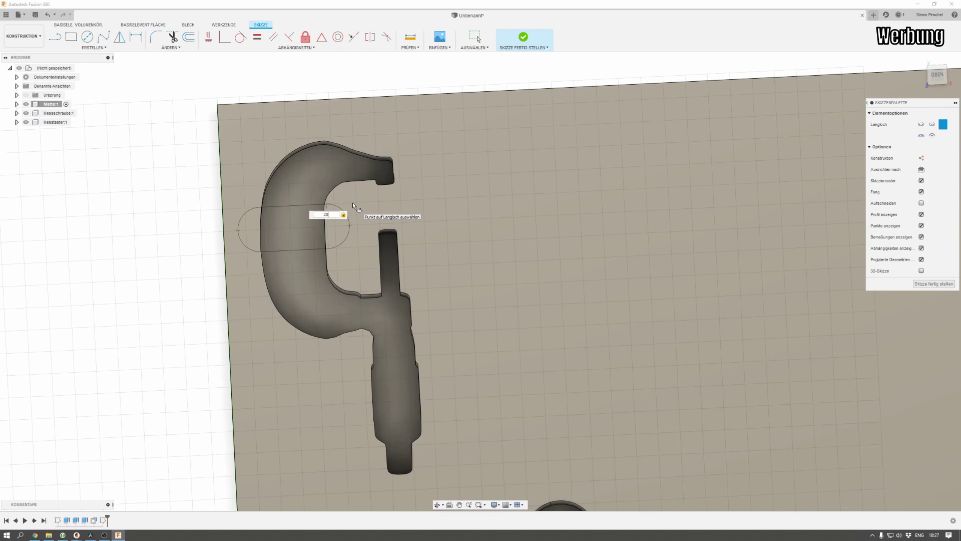
key("Return")
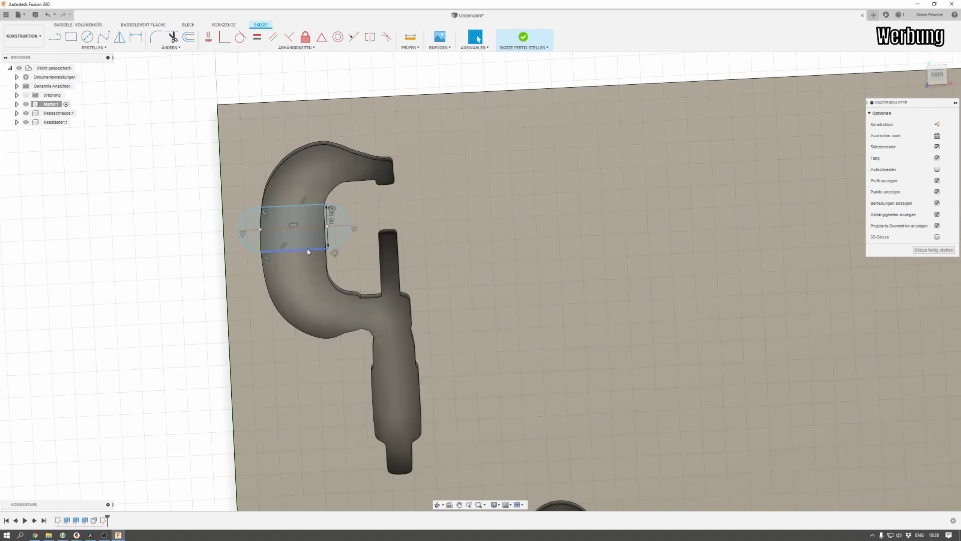
left_click(307, 249)
left_click_drag(313, 250, 307, 248)
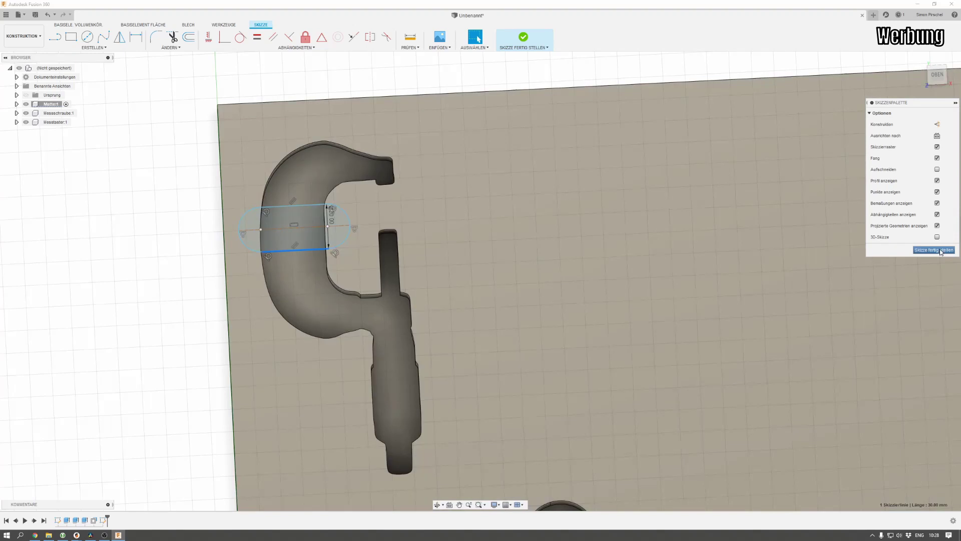
Step: Finish the slot sketch and extrude the slot profile as a cut into the plate
left_click(934, 250)
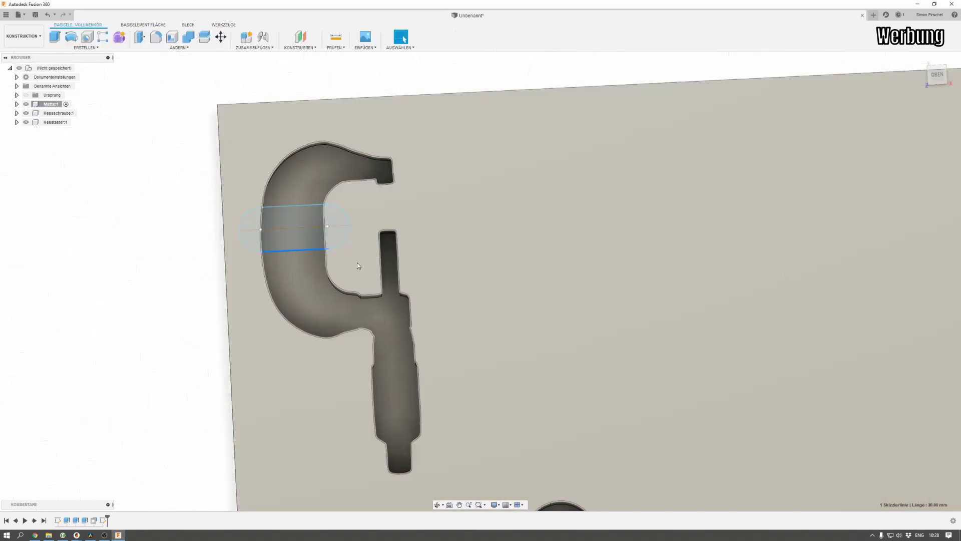
left_click(338, 240)
key("e")
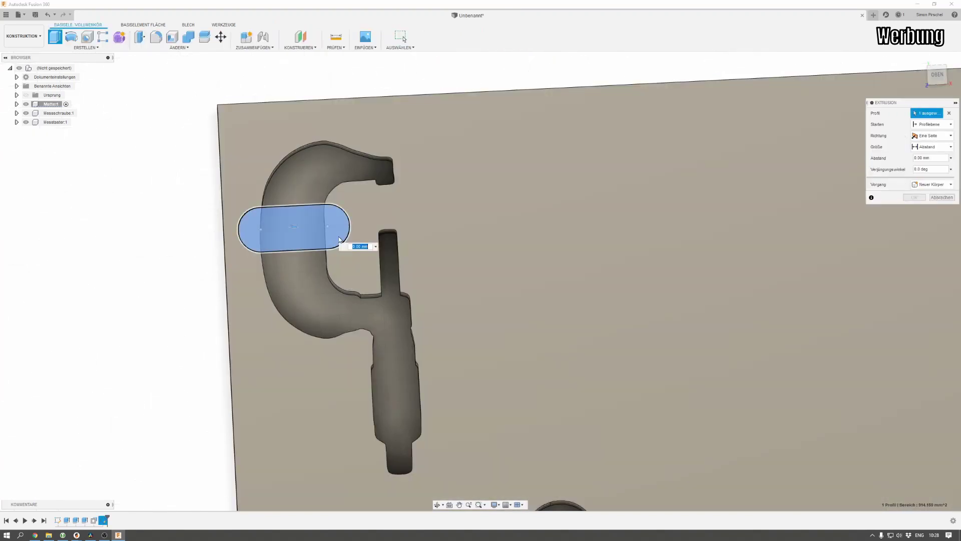
key("Return")
mouse_move(440, 242)
middle_mouse_down("shift")
mouse_move(451, 226)
mouse_move(450, 237)
middle_mouse_up("shift")
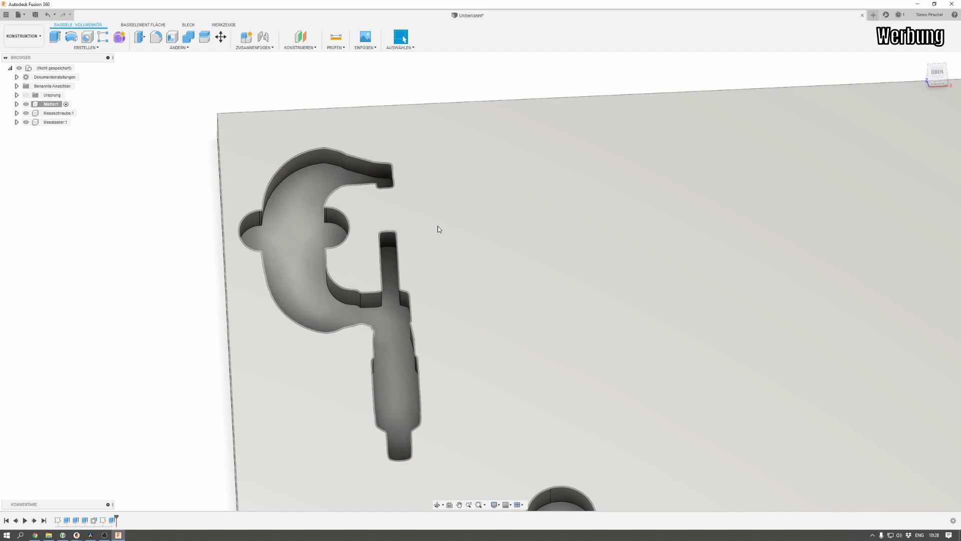
Step: Zoom, pan and orbit to a near top-down view of the pocketed plate
scroll(455, 256, "down", 2)
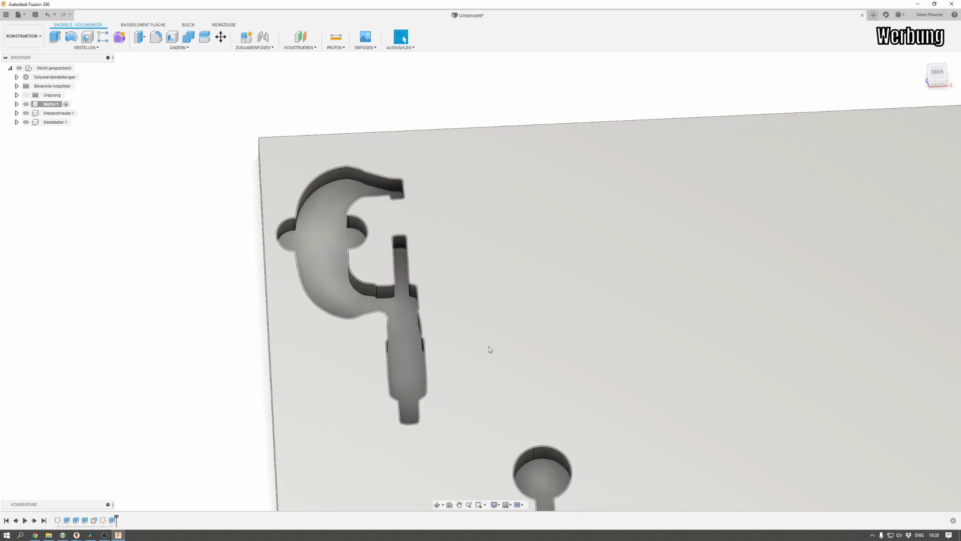
scroll(490, 353, "down", 2)
scroll(491, 358, "up", 1)
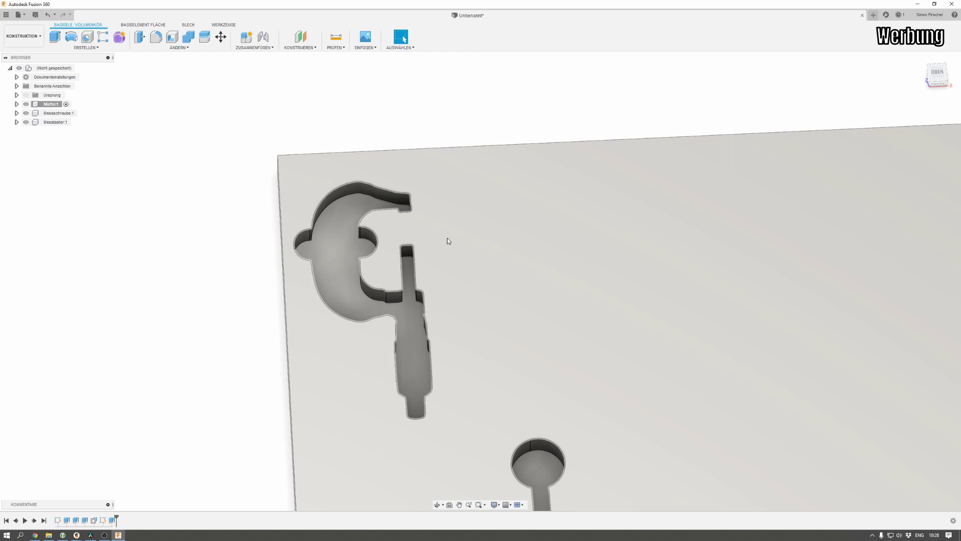
scroll(455, 241, "down", 3)
scroll(469, 249, "down", 2)
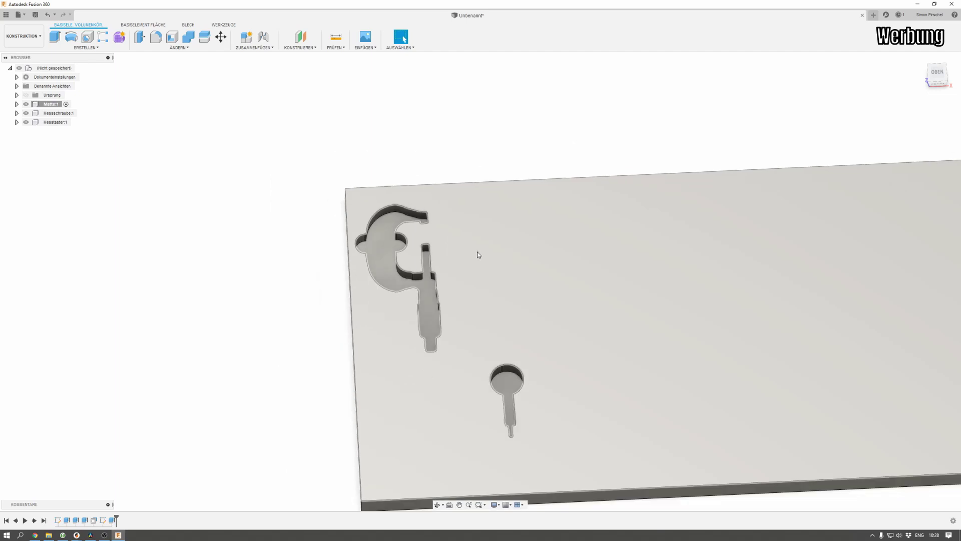
middle_click_drag(491, 268, 422, 257)
scroll(379, 263, "down", 1)
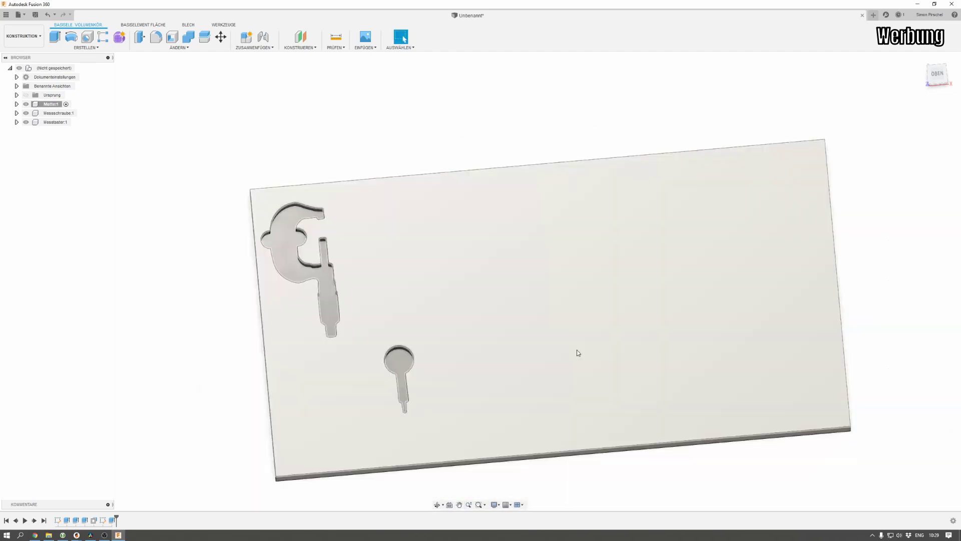
scroll(360, 250, "down", 1)
middle_click_drag(592, 314, 593, 305, "shift")
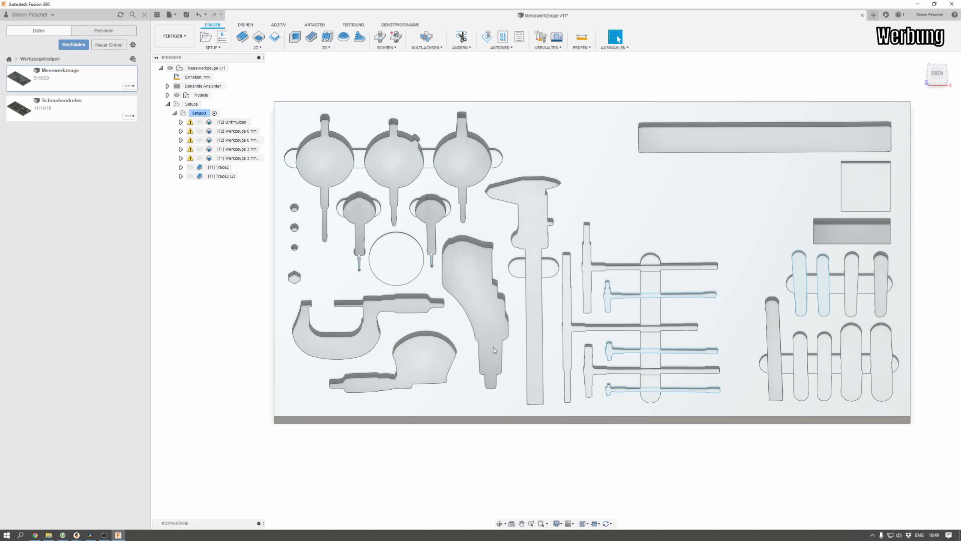
Step: Select and then clear the insert body, and open the CAM tool library (Werkzeugbibliothek)
left_click(464, 256)
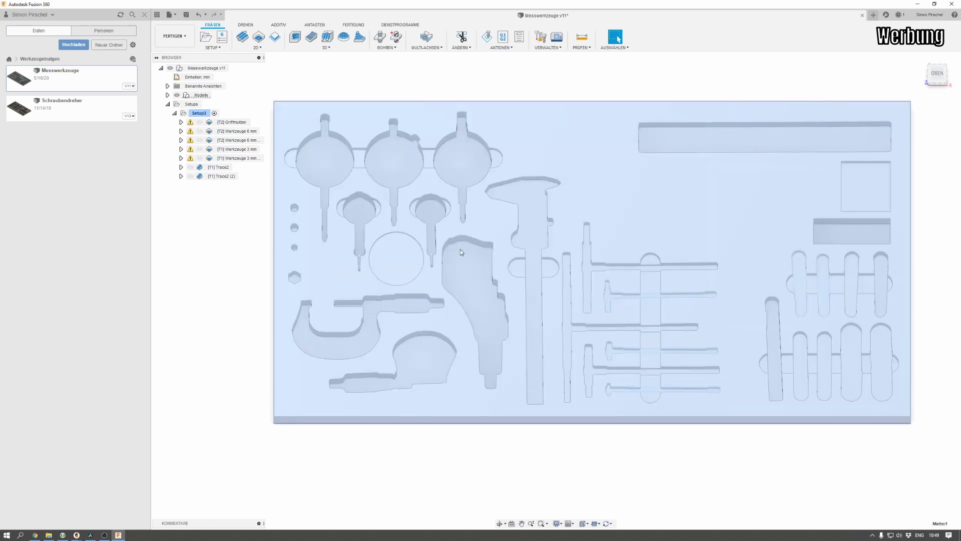
left_click(517, 454)
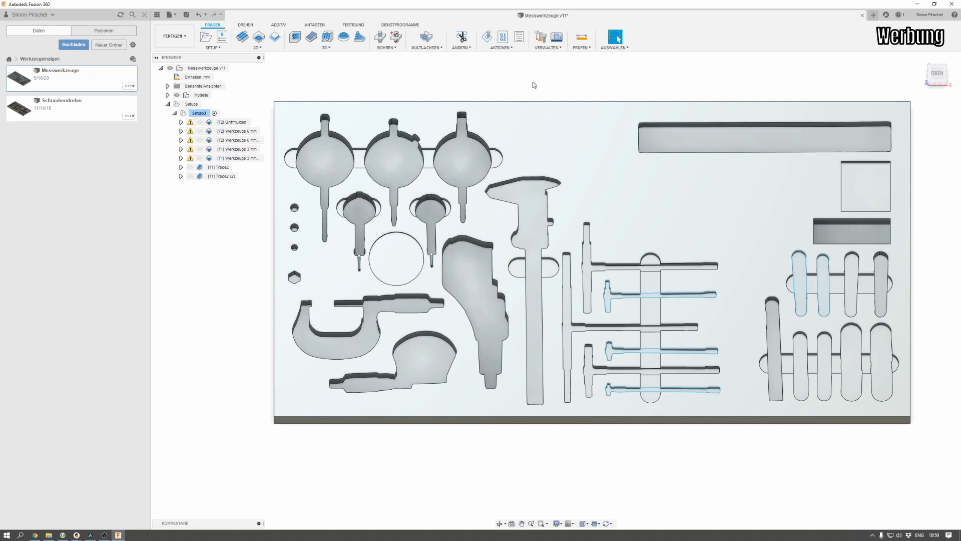
left_click(540, 39)
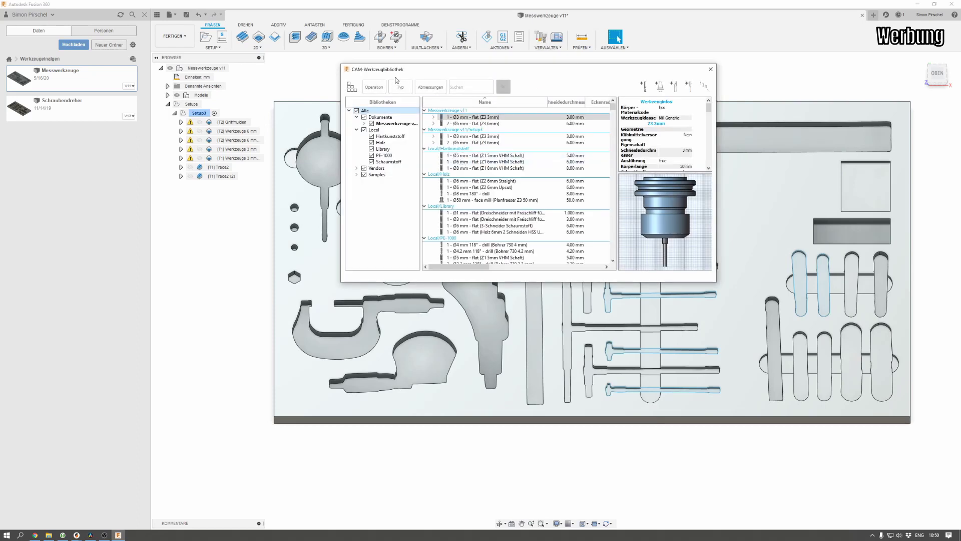
Step: Review the cutting data of the Ø6 mm Schaumstoff flat tool, then close the library unchanged
left_click_drag(390, 70, 382, 58)
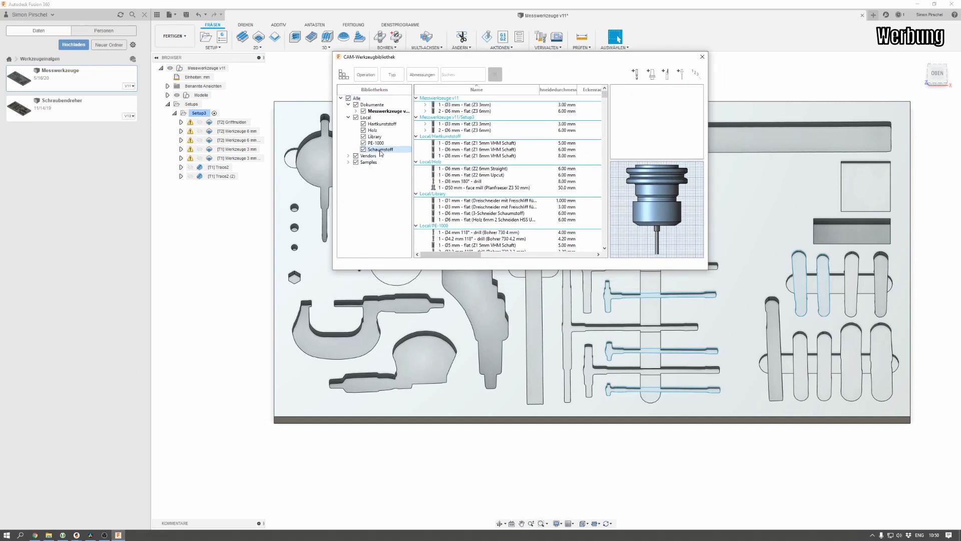
left_click(380, 149)
left_click(455, 115)
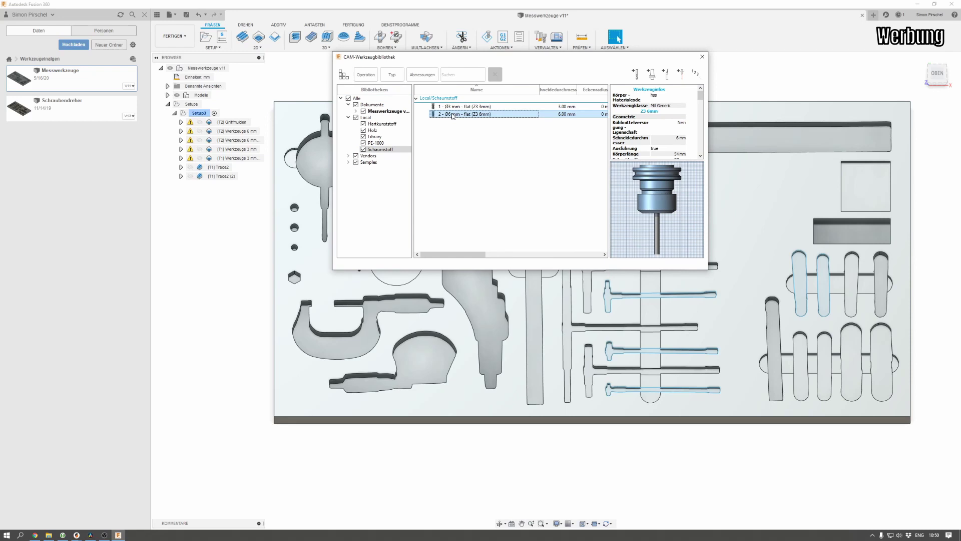
double_click(453, 115)
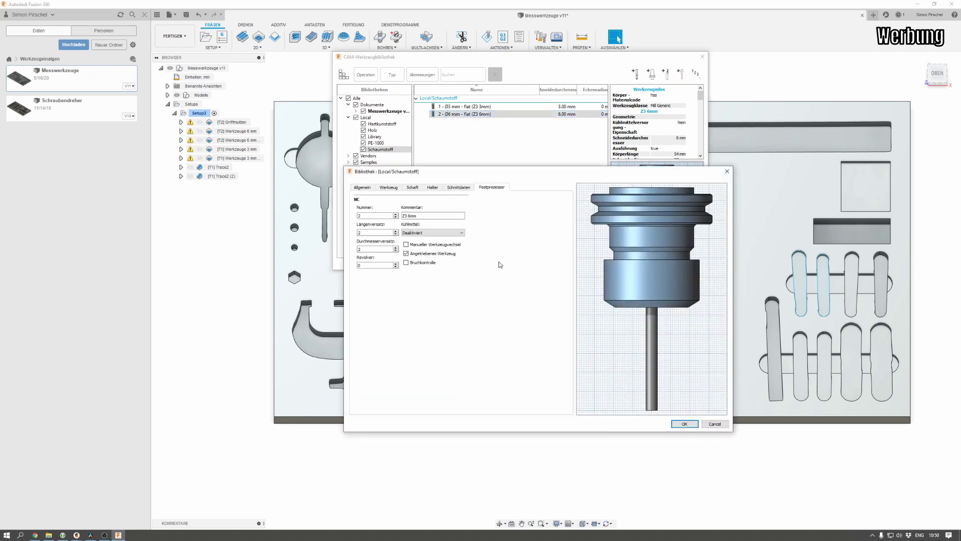
left_click(460, 188)
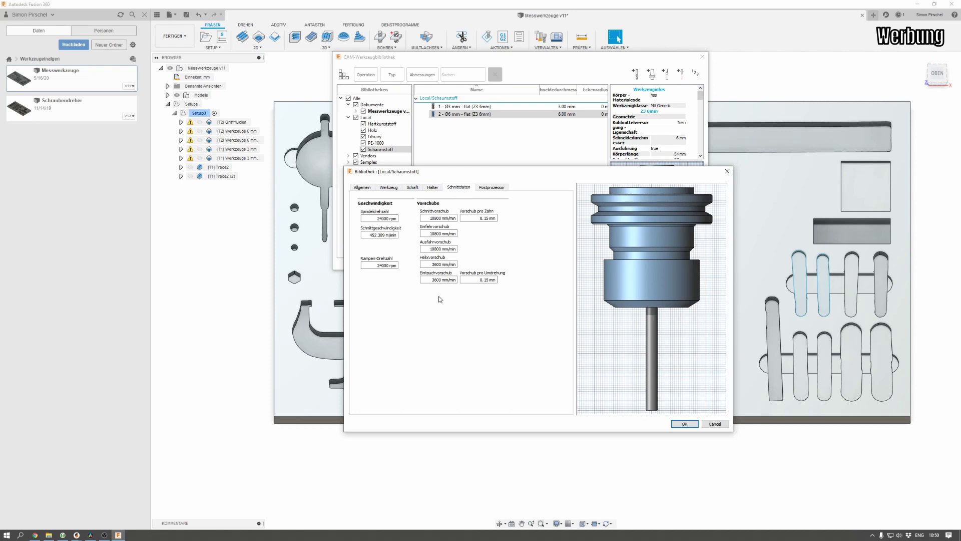
left_click(383, 218)
left_click(719, 424)
left_click(703, 56)
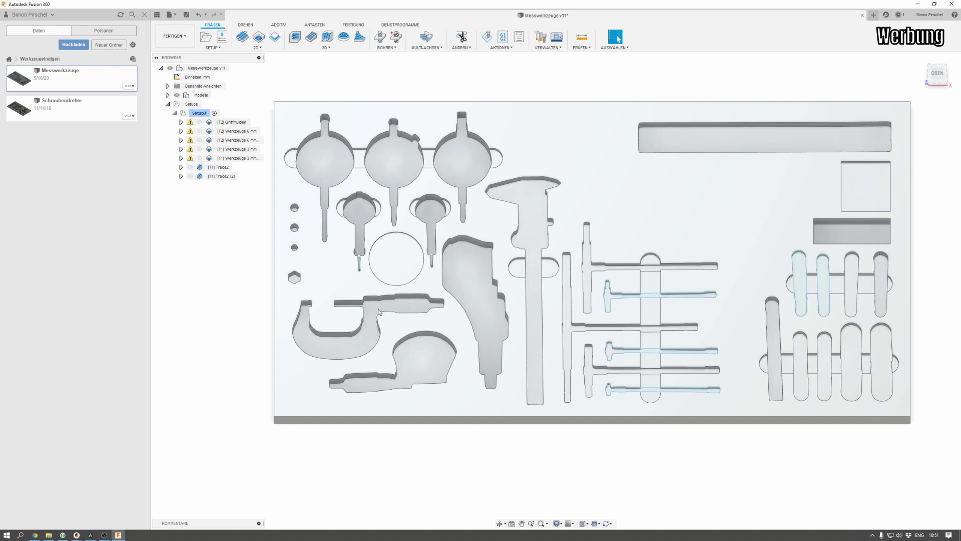
scroll(366, 306, "up", 5)
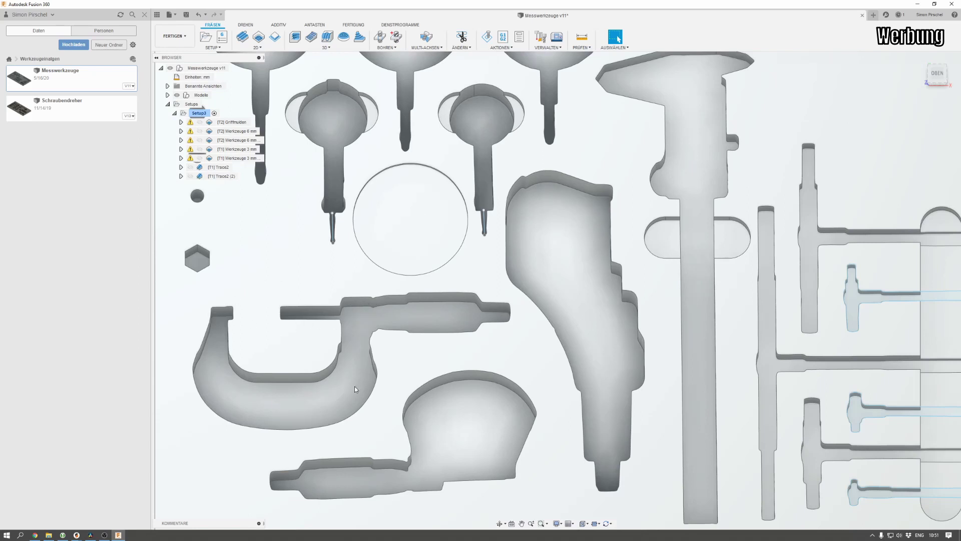
scroll(380, 393, "down", 2)
scroll(565, 375, "down", 1)
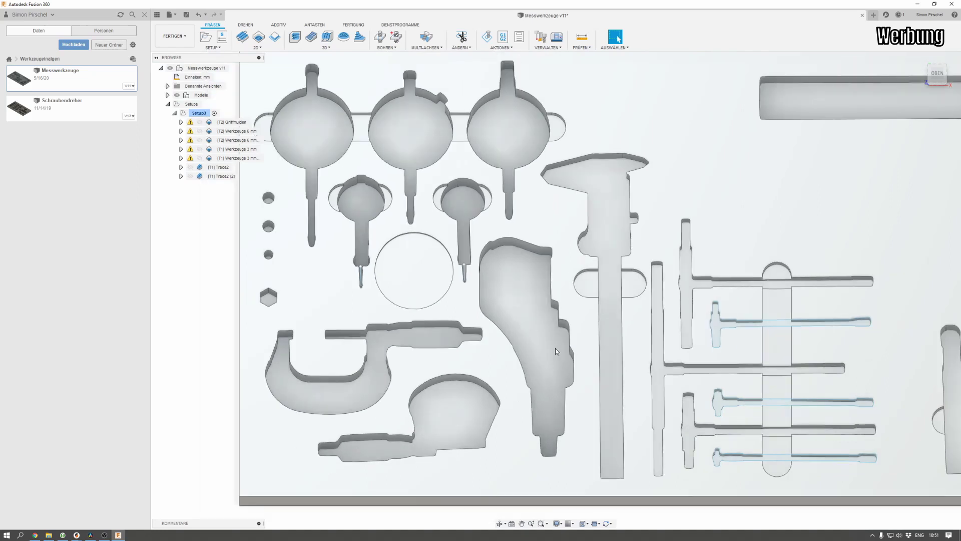
scroll(556, 349, "down", 1)
scroll(548, 354, "down", 1)
scroll(542, 358, "down", 1)
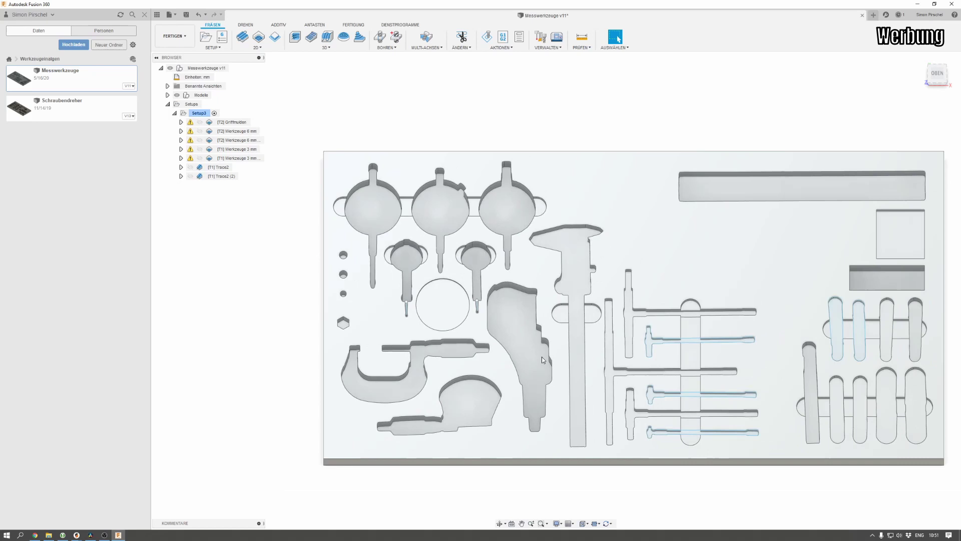
middle_click_drag(542, 359, 471, 363)
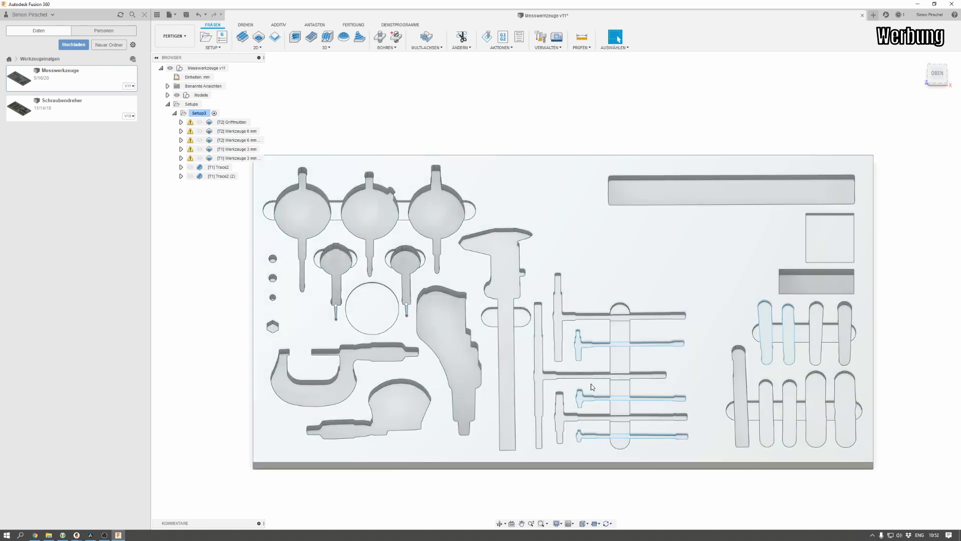
middle_click_drag(592, 387, 665, 250, "shift")
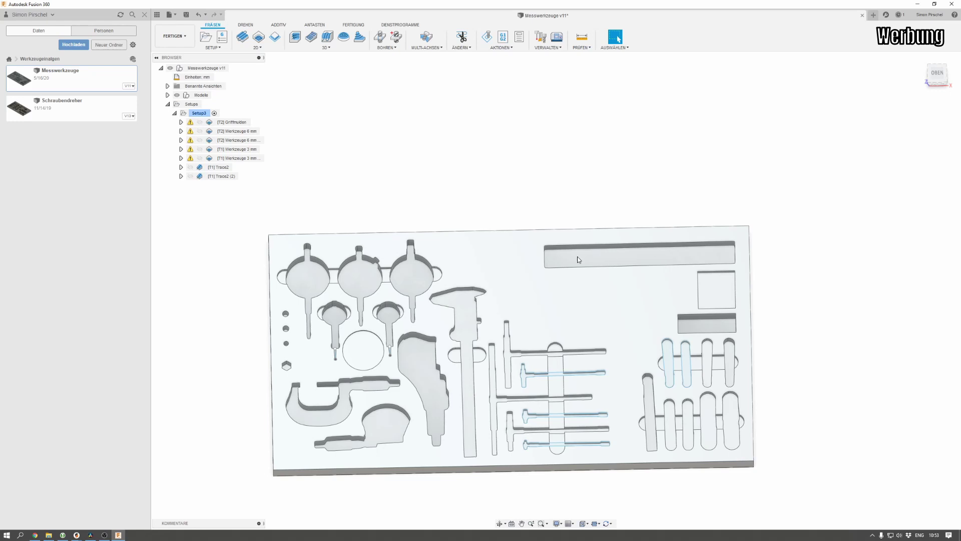
scroll(578, 259, "down", 1)
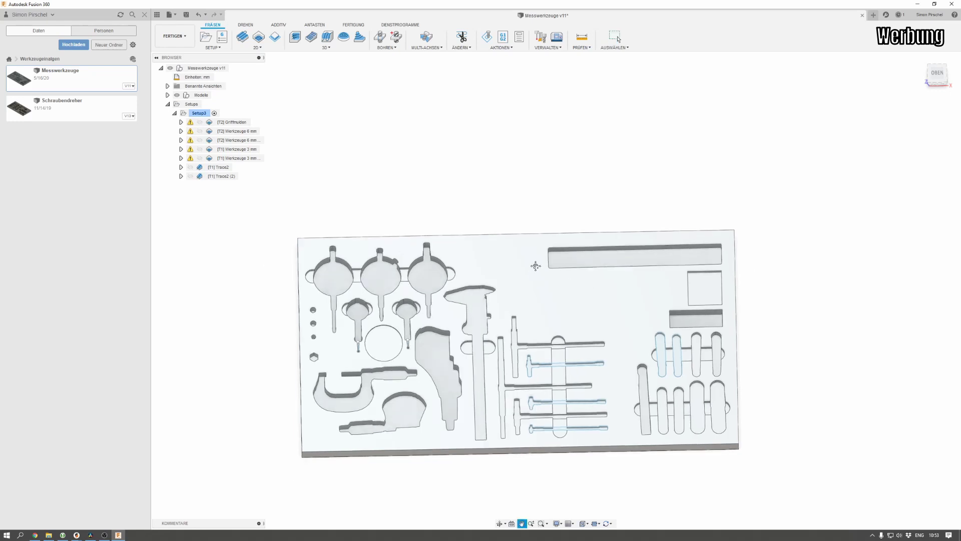
scroll(545, 244, "down", 1)
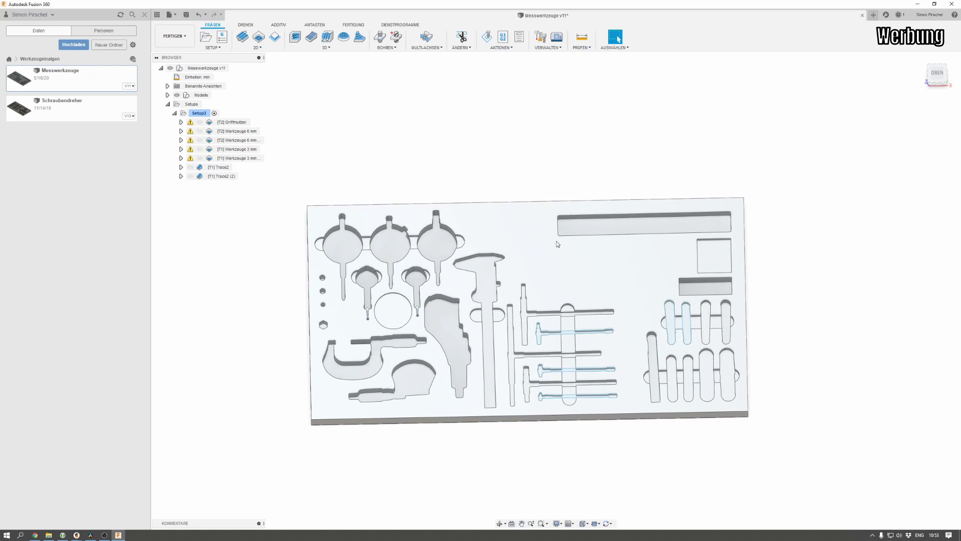
left_click(236, 123)
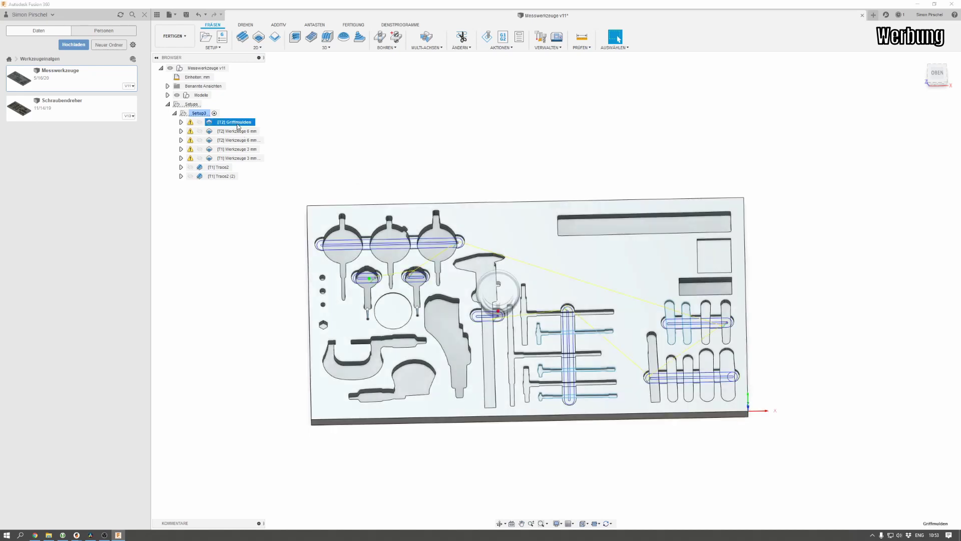
scroll(407, 277, "up", 3)
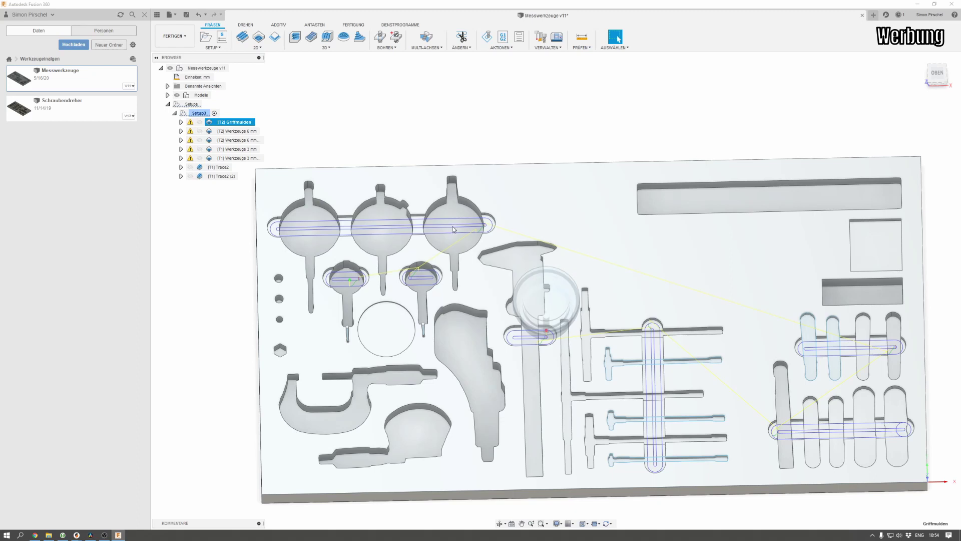
scroll(454, 229, "up", 3)
scroll(455, 229, "up", 2)
middle_click_drag(454, 229, 494, 203, "shift")
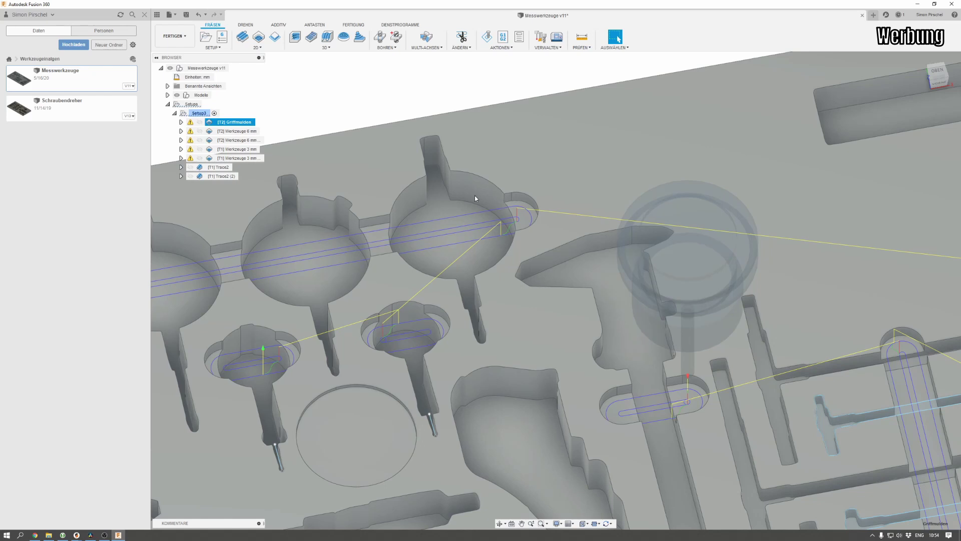
scroll(505, 198, "up", 2)
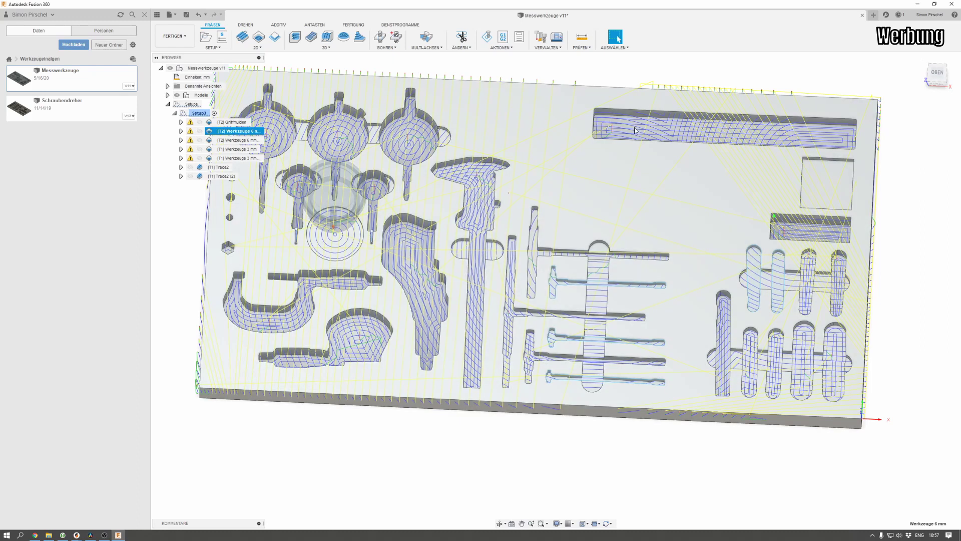
key("Escape")
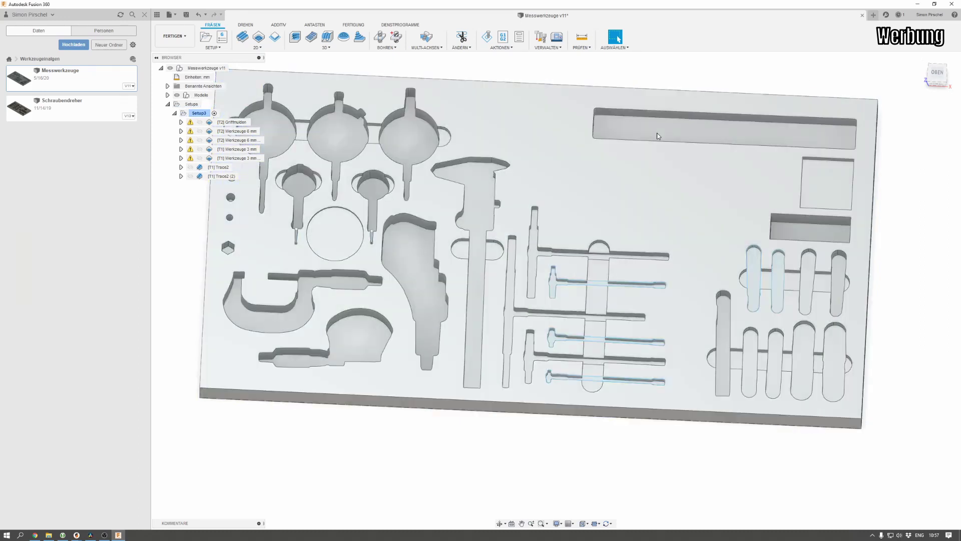
left_click(420, 295)
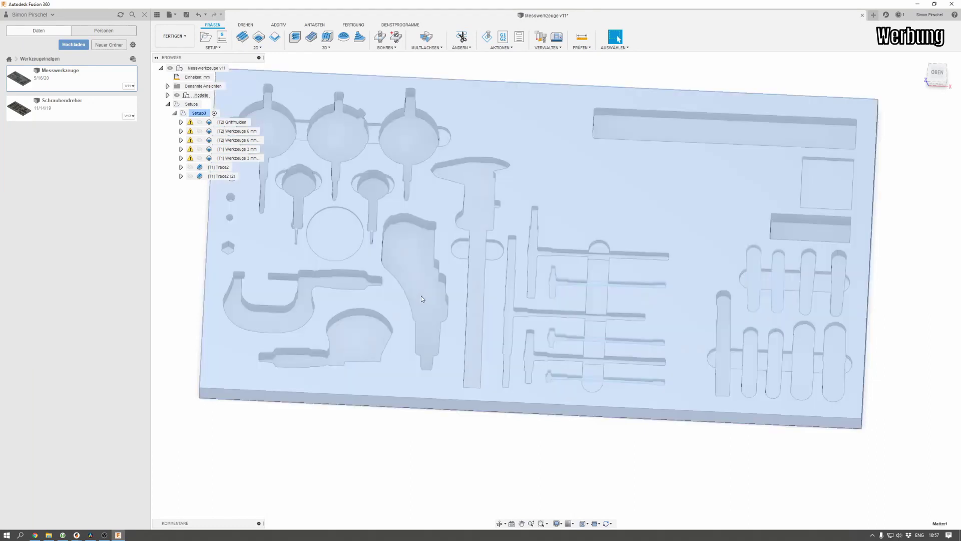
left_click(542, 427)
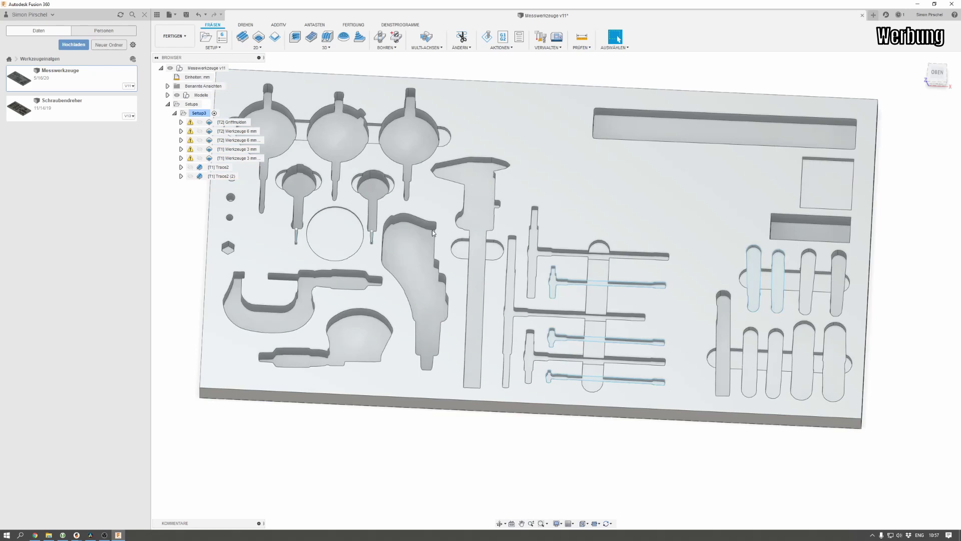
mouse_move(237, 139)
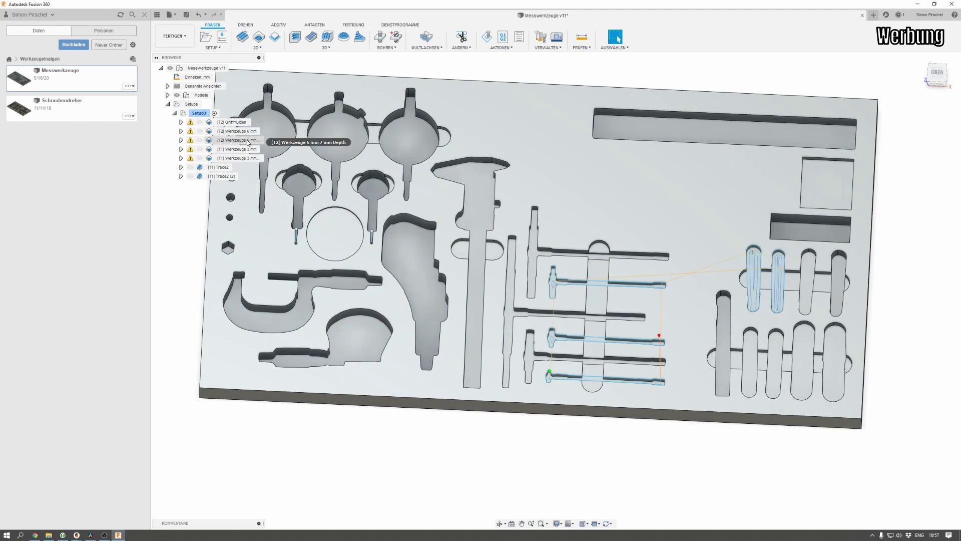
left_click(238, 150)
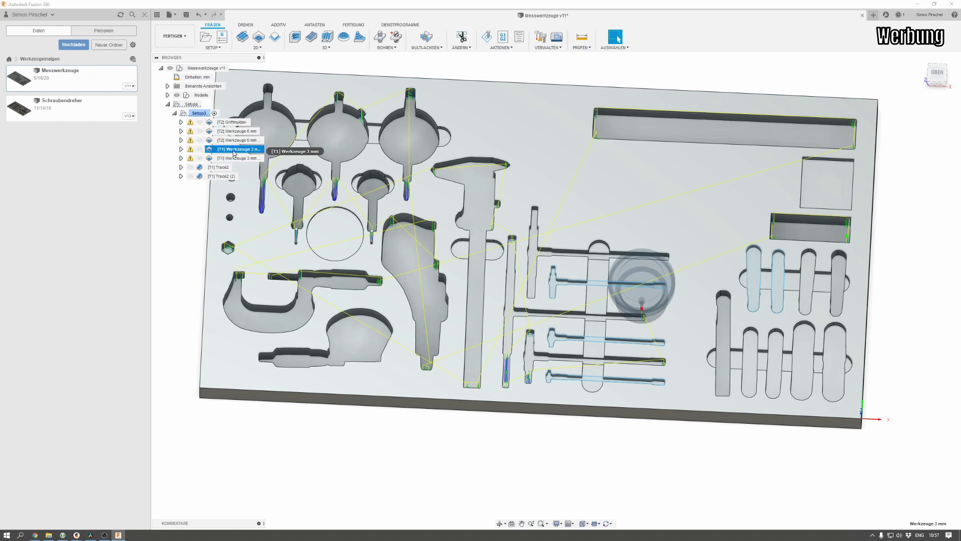
left_click(236, 132)
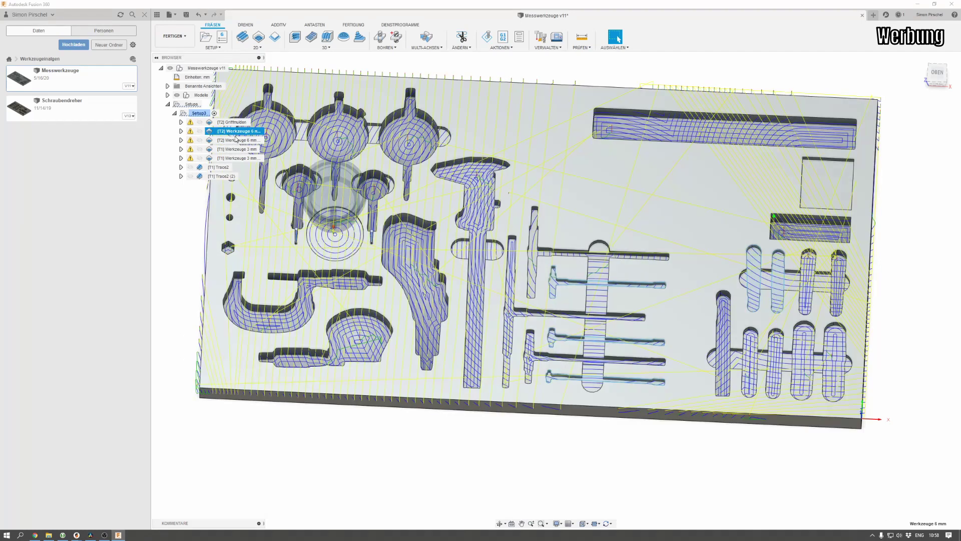
left_click(235, 140)
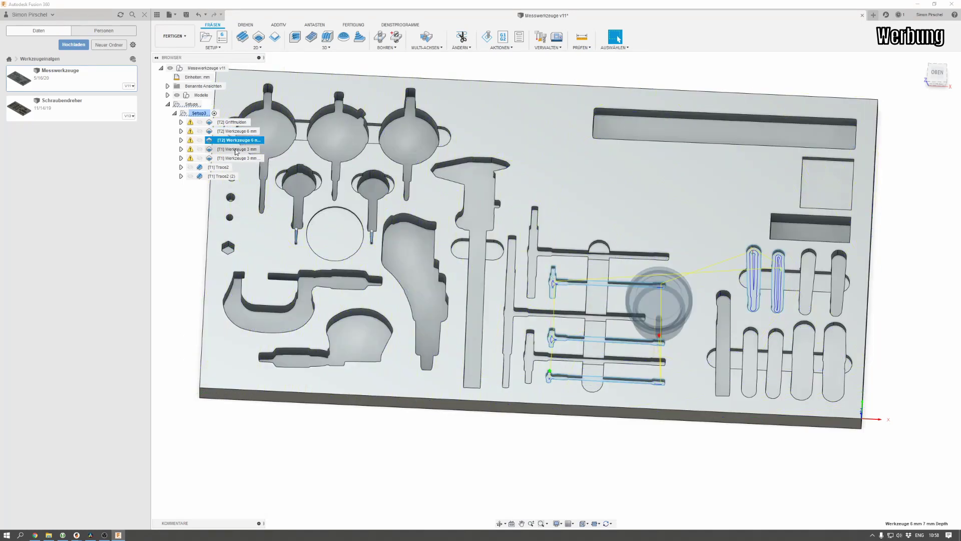
left_click(237, 151)
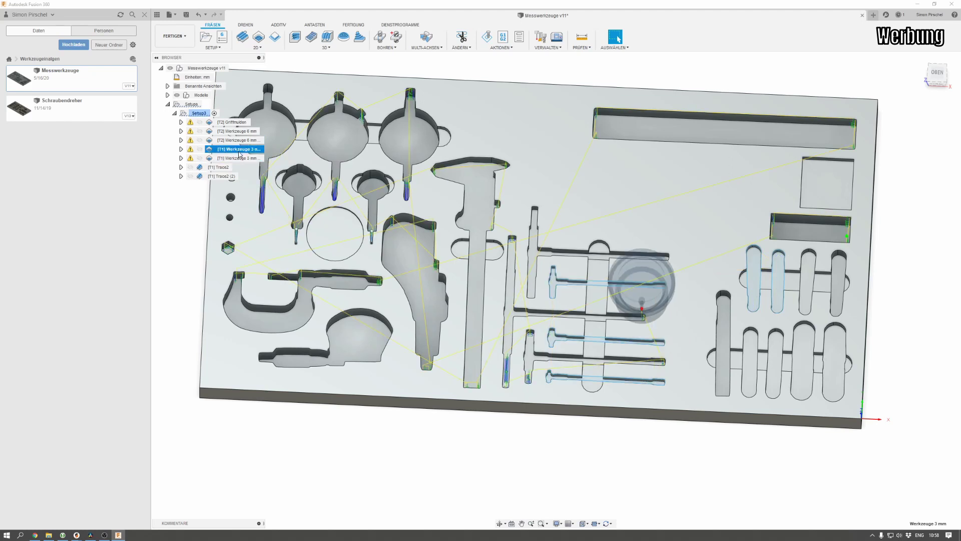
Step: Give the Werkzeuge 3 mm pocket rest machining from a 7 mm tool diameter and regenerate it
right_click(240, 151)
left_click(258, 156)
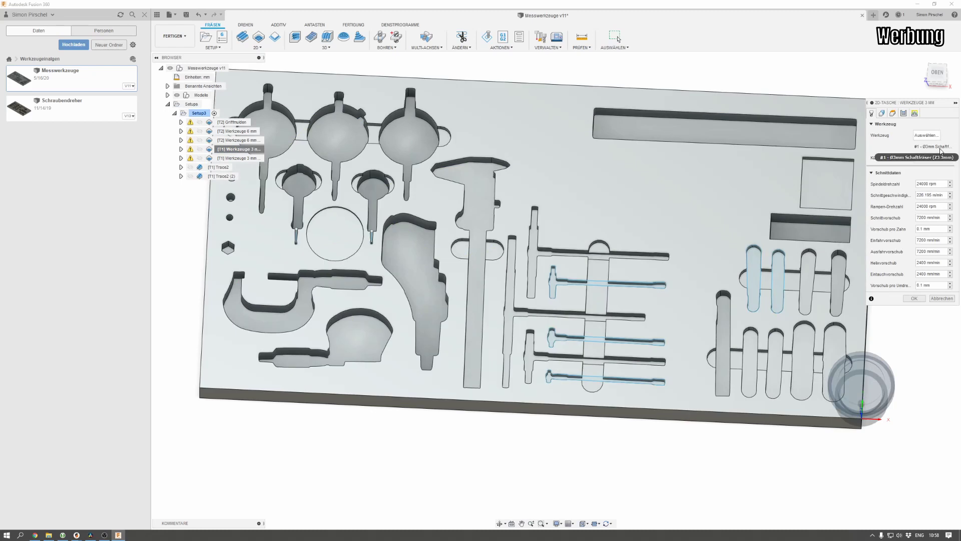
left_click(884, 114)
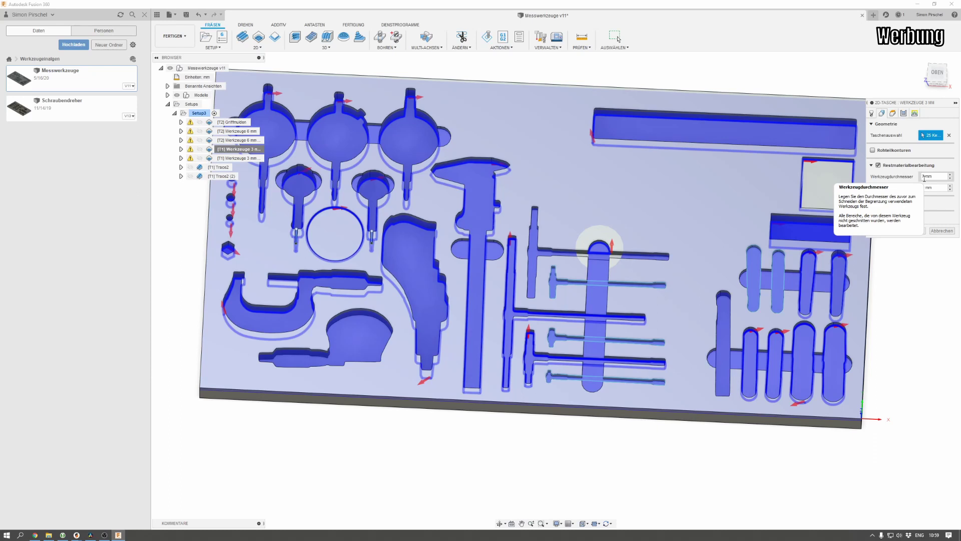
mouse_move(931, 175)
left_click(926, 179)
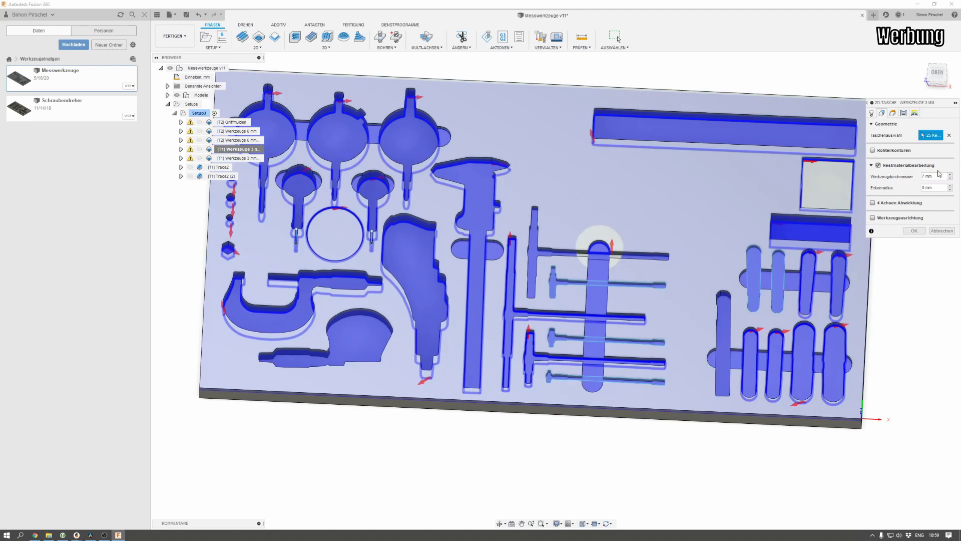
left_click(916, 113)
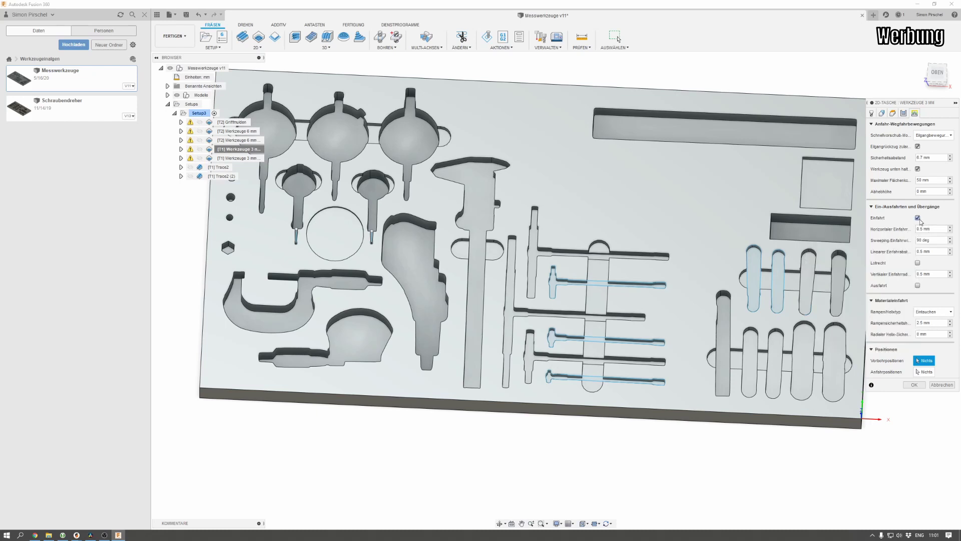
mouse_move(918, 217)
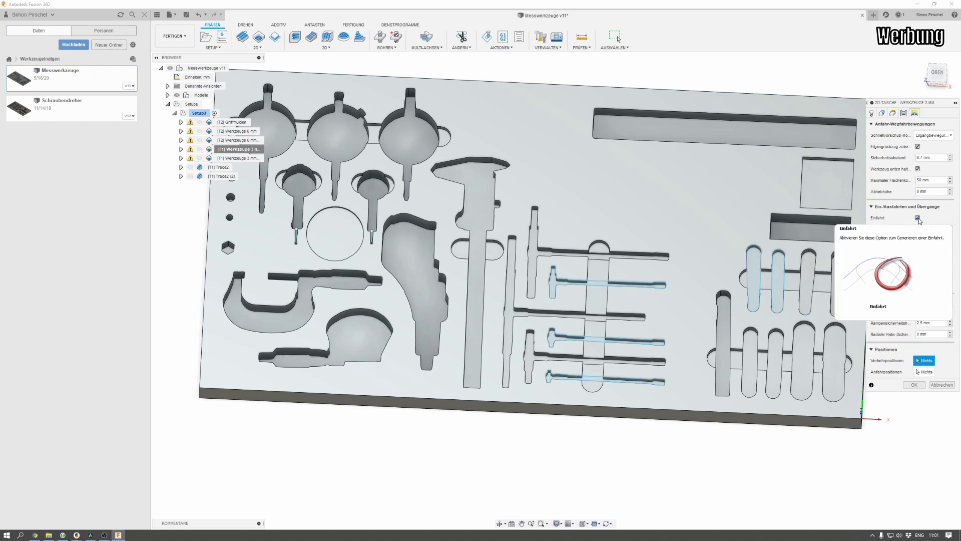
key("Return")
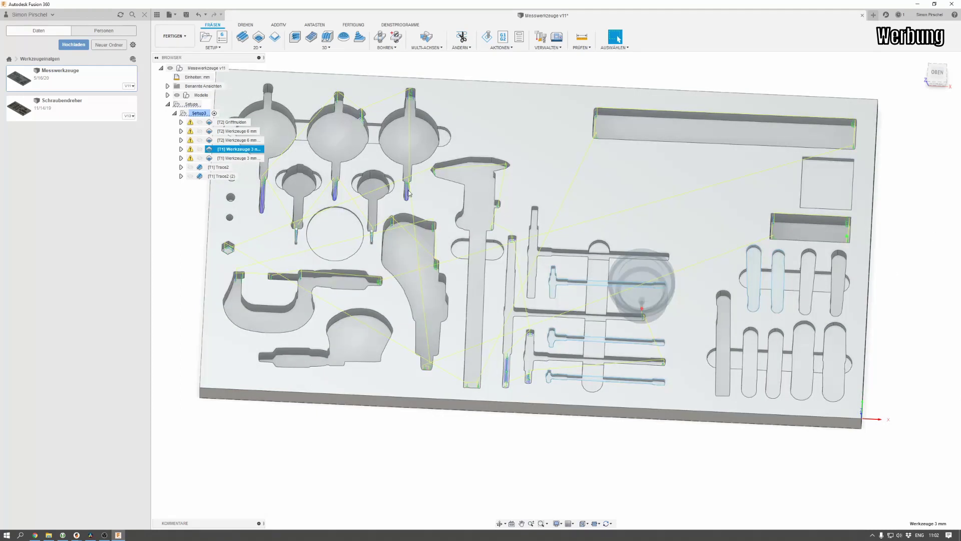
Step: Zoom and pan over the plate's edge and left-side pockets to inspect the toolpath
scroll(290, 205, "up", 3)
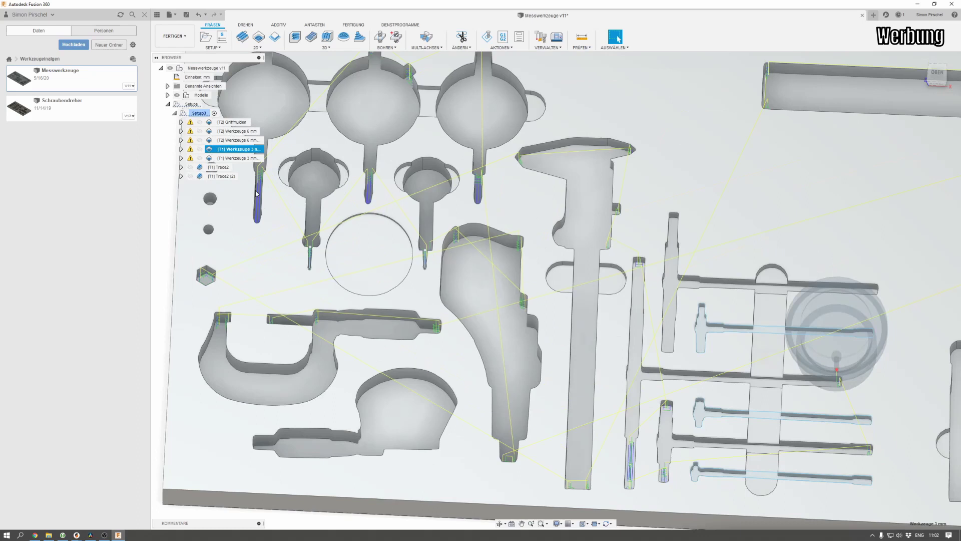
scroll(292, 240, "up", 3)
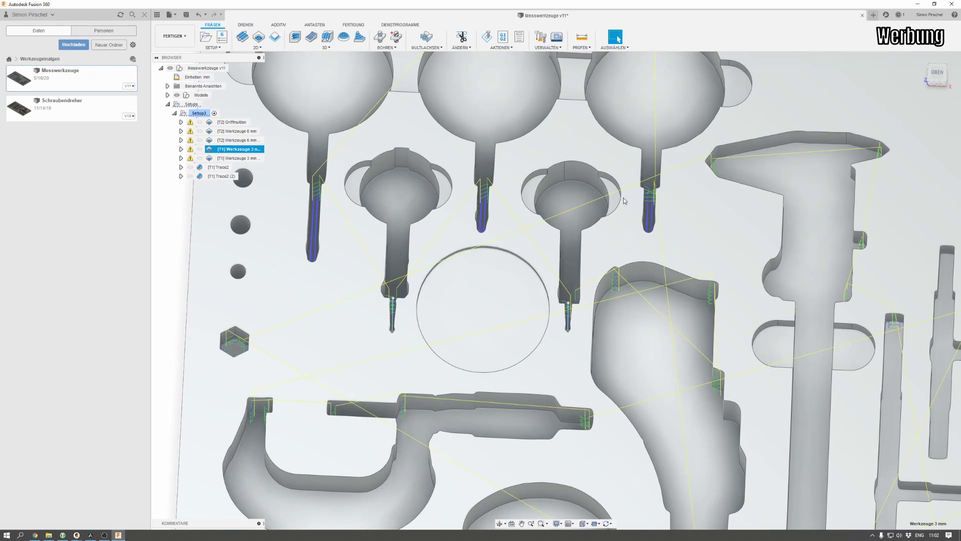
scroll(654, 189, "down", 3)
scroll(689, 236, "down", 2)
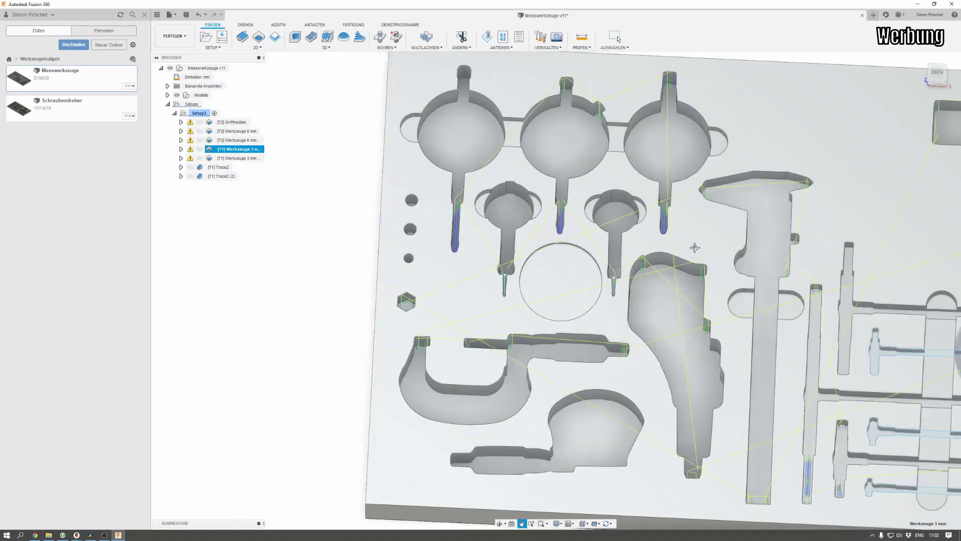
middle_click_drag(694, 247, 592, 198)
scroll(551, 193, "up", 5)
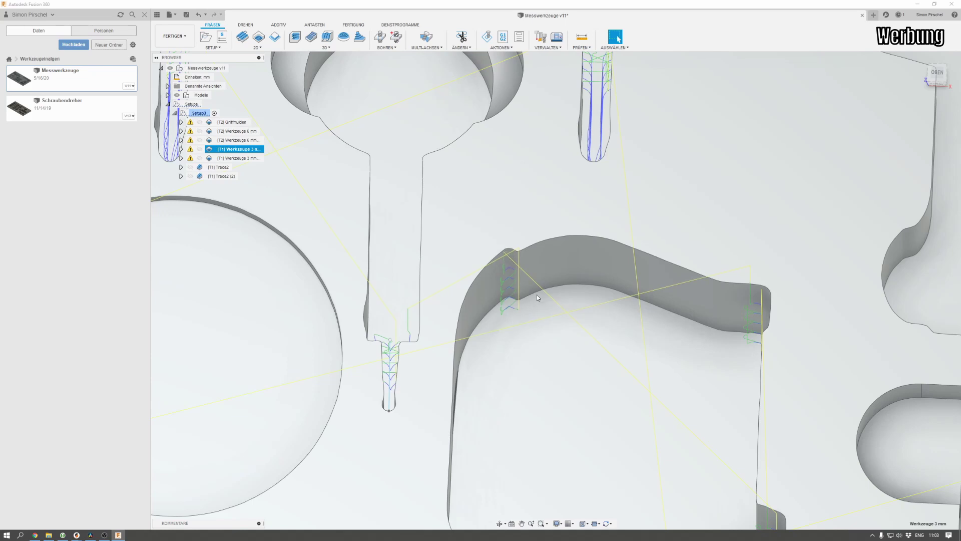
scroll(537, 294, "down", 3)
scroll(534, 295, "down", 3)
scroll(532, 296, "down", 2)
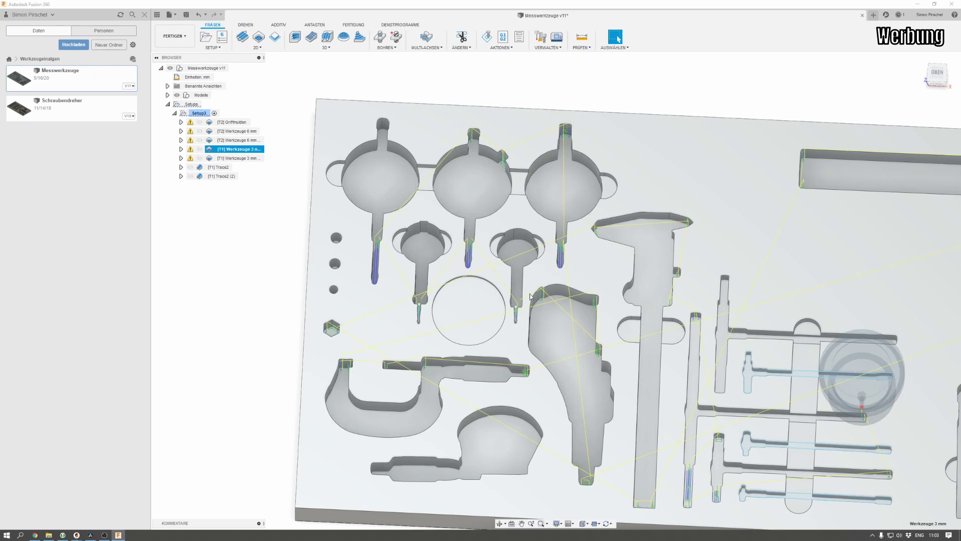
Step: Show the second Werkzeuge 3 mm toolpath and pan across the plate's pockets
left_click(241, 159)
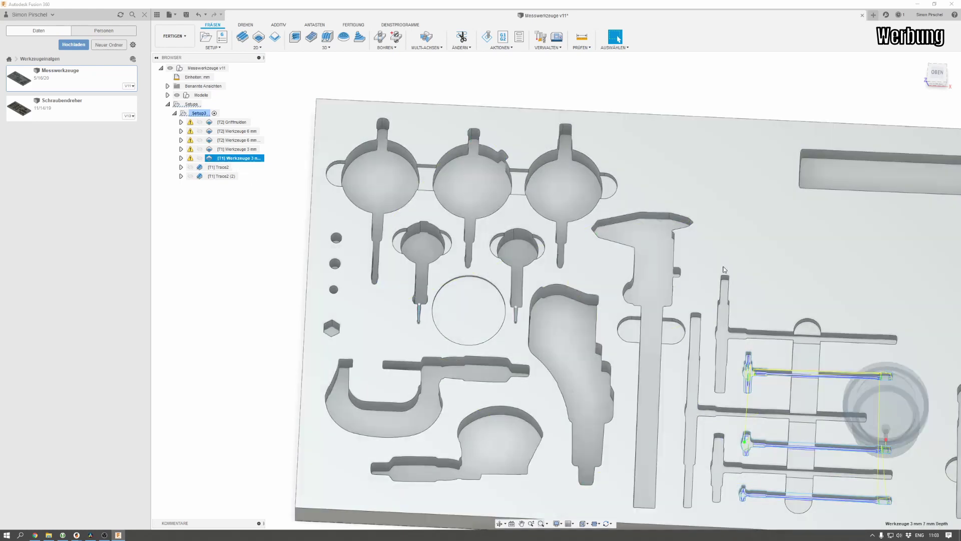
mouse_move(756, 329)
middle_mouse_down()
mouse_move(501, 272)
mouse_move(801, 227)
middle_mouse_up()
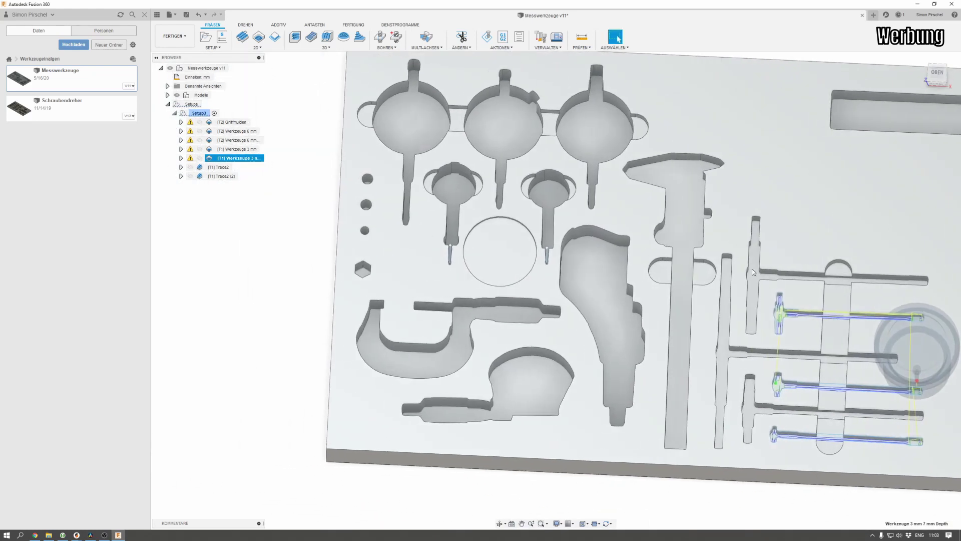
scroll(560, 287, "up", 3)
scroll(536, 220, "up", 2)
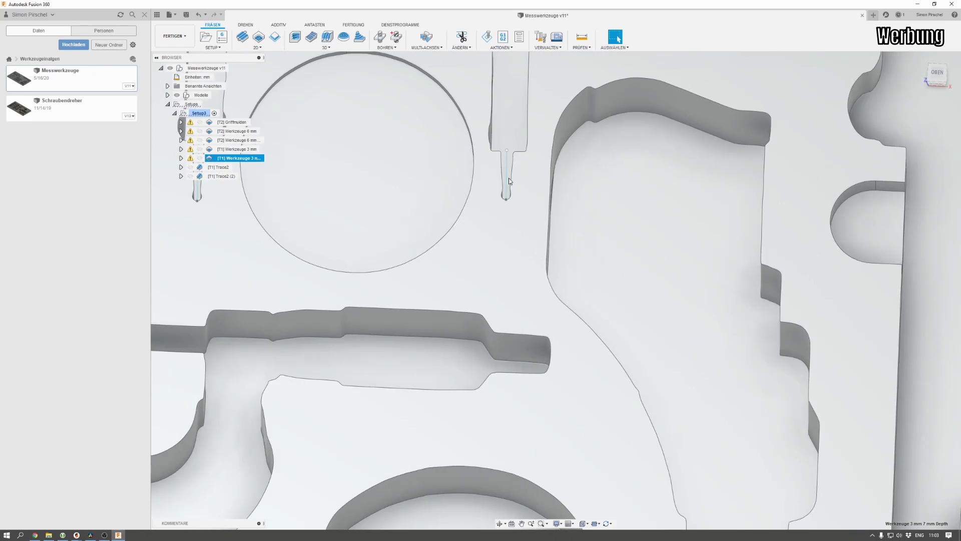
middle_click_drag(509, 171, 486, 248)
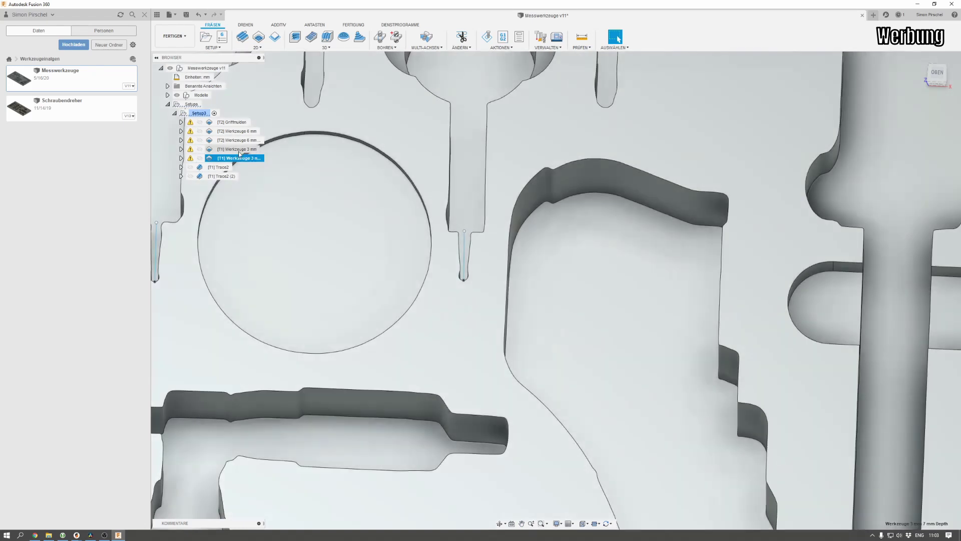
Step: Show the upper Werkzeuge 3 mm toolpath and orbit to inspect its passes in the narrow slot
left_click(238, 149)
scroll(470, 253, "up", 4)
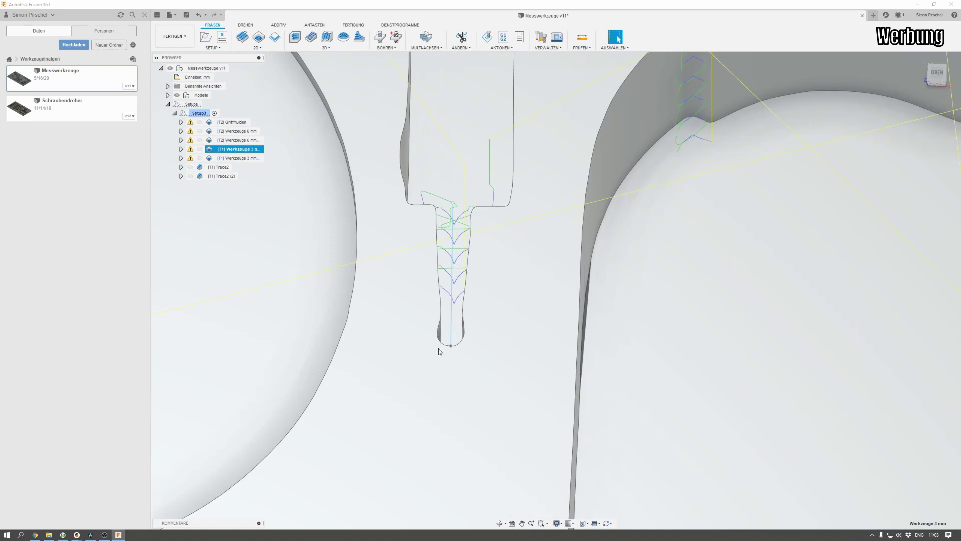
scroll(485, 325, "down", 1)
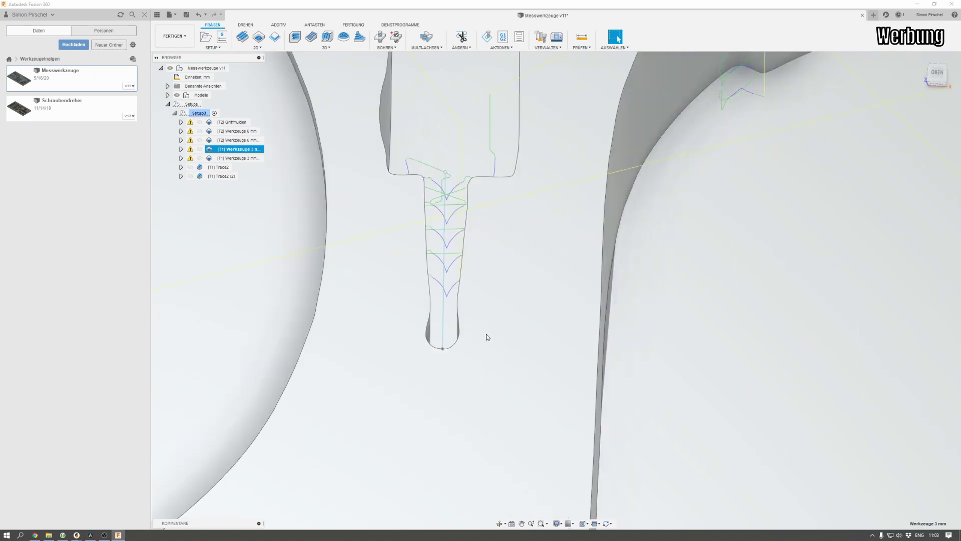
scroll(485, 280, "down", 3)
left_click_drag(486, 283, 483, 337)
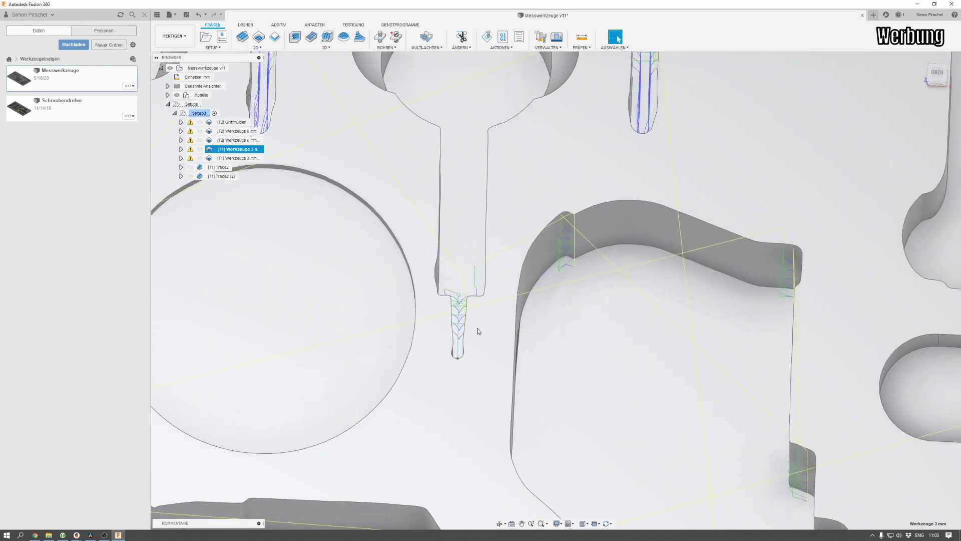
key("Escape")
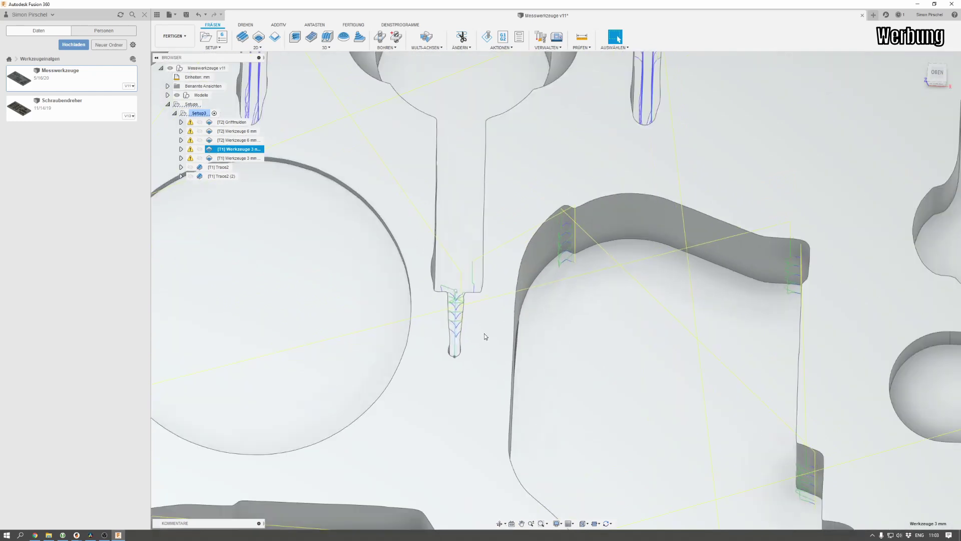
key("F4")
left_click_drag(486, 348, 494, 340)
key("Escape")
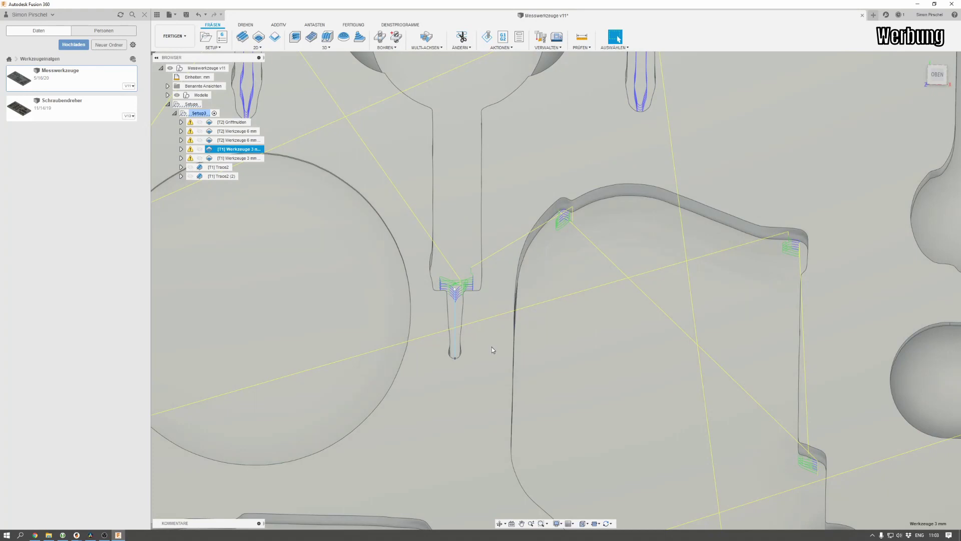
scroll(480, 326, "up", 2)
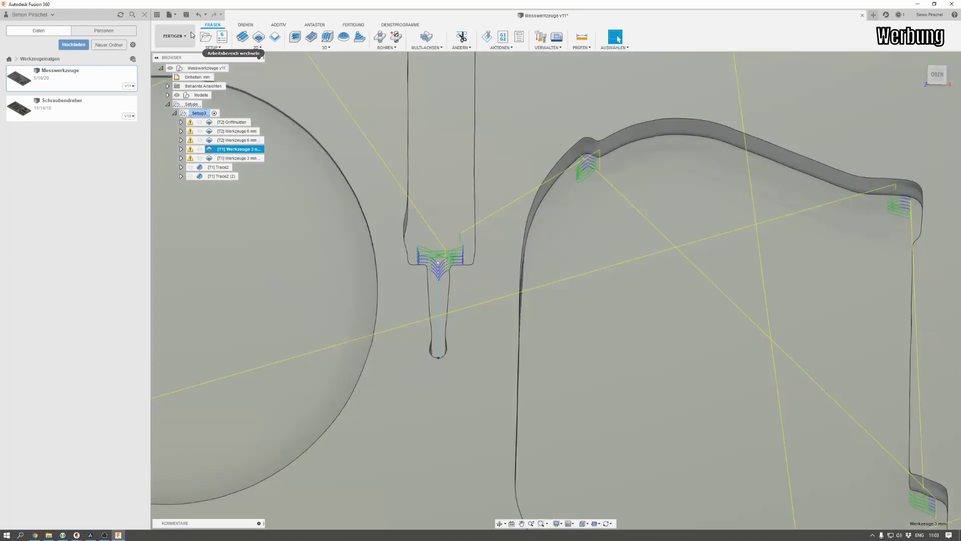
Step: In the design workspace, activate Matte:1 and edit the plate sketch to check the slot line length
left_click(191, 31)
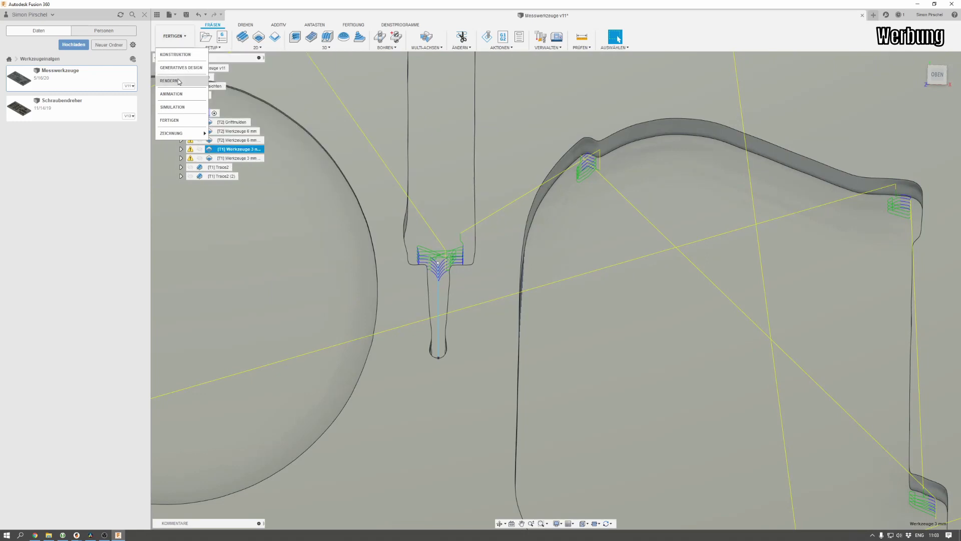
left_click(172, 54)
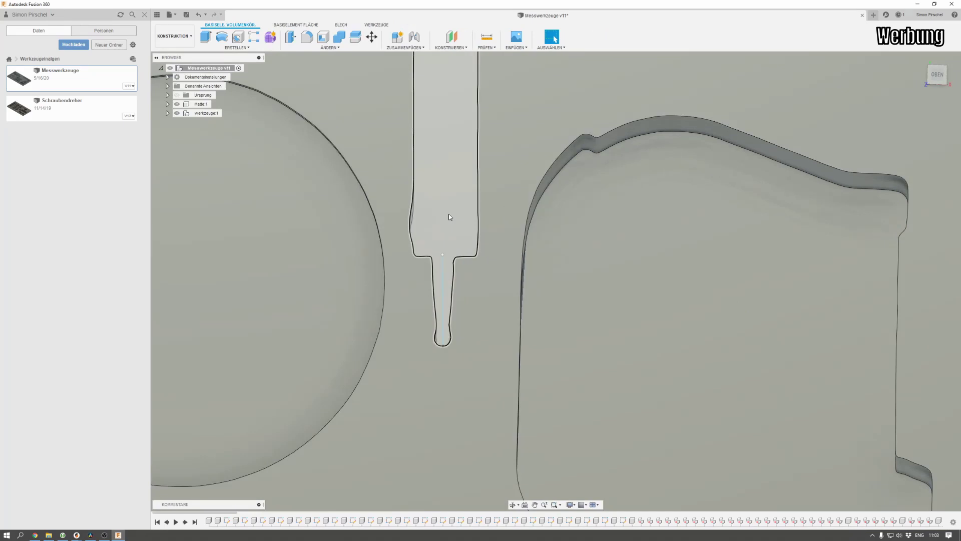
left_click(215, 104)
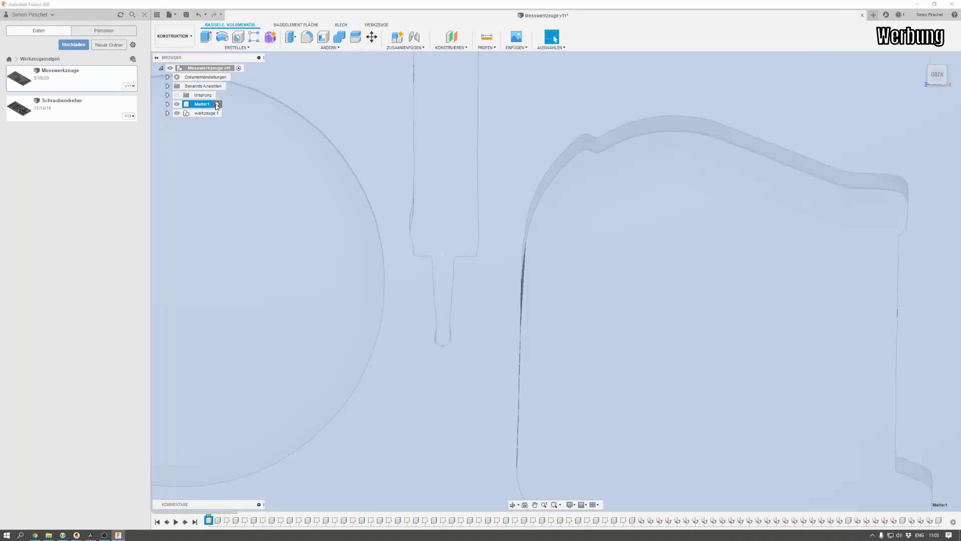
left_click(217, 104)
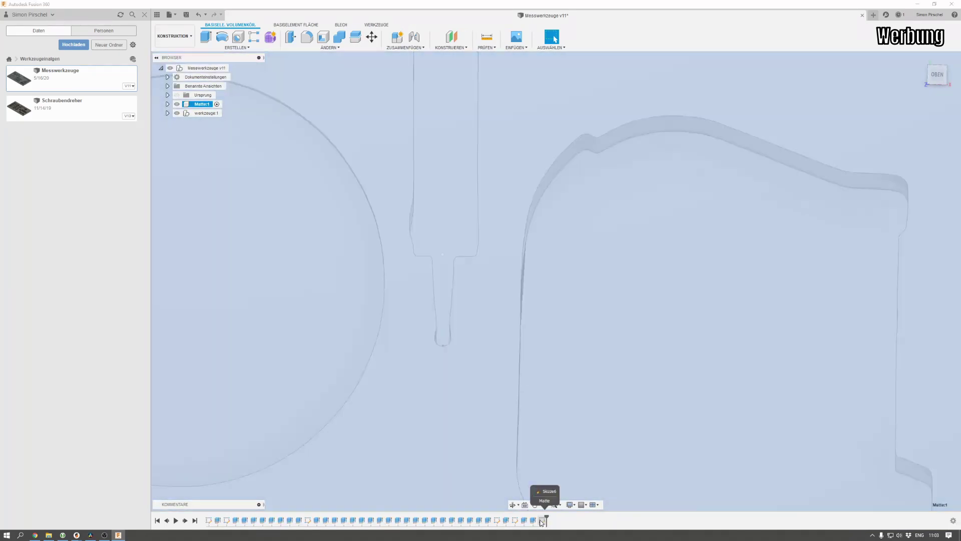
double_click(541, 521)
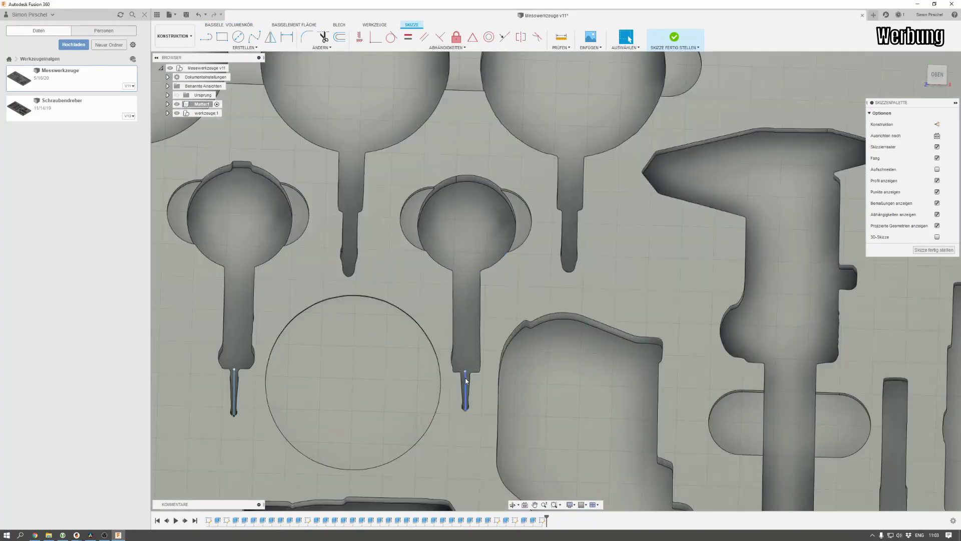
left_click(465, 381)
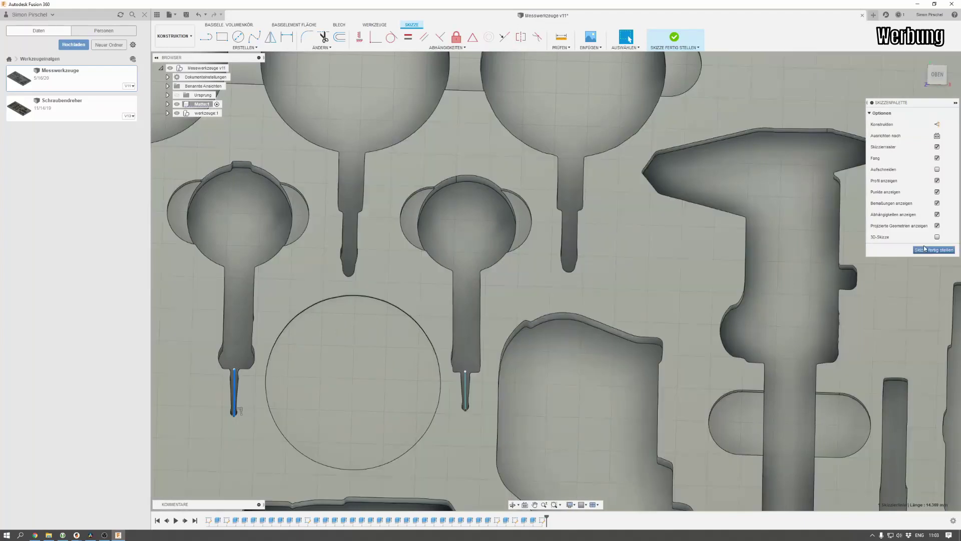
left_click(924, 250)
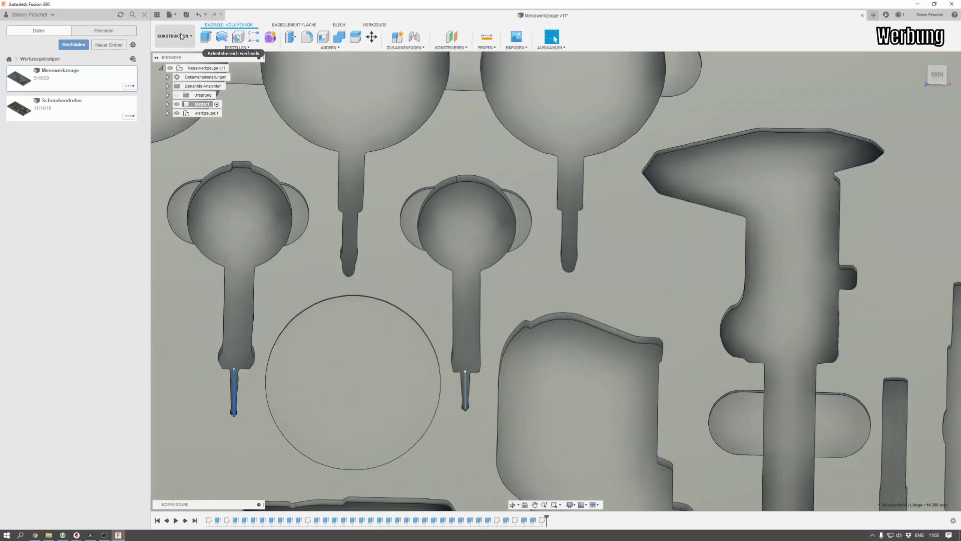
Step: Back in the manufacturing workspace, hide sketch Skizze6 of Matte:1 in the browser
left_click(175, 36)
left_click(169, 120)
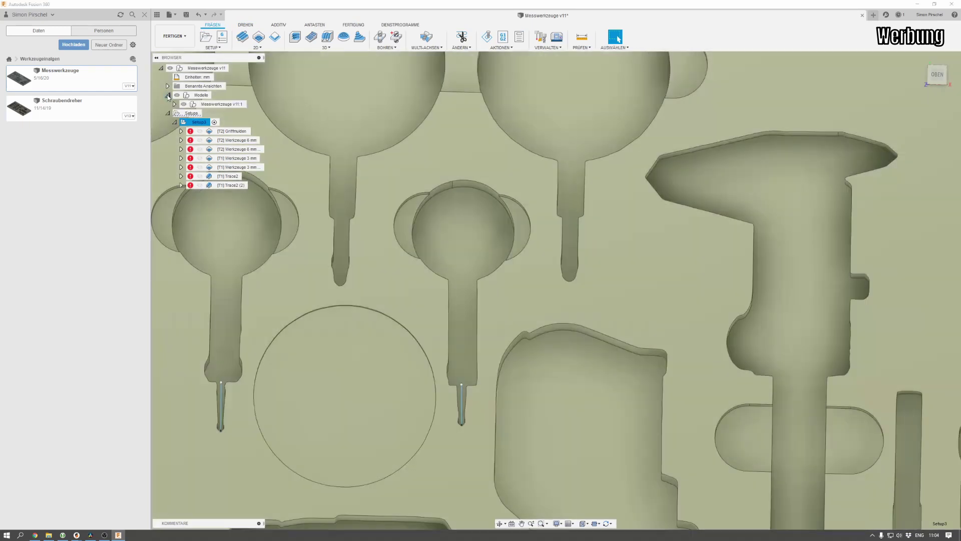
left_click(168, 95)
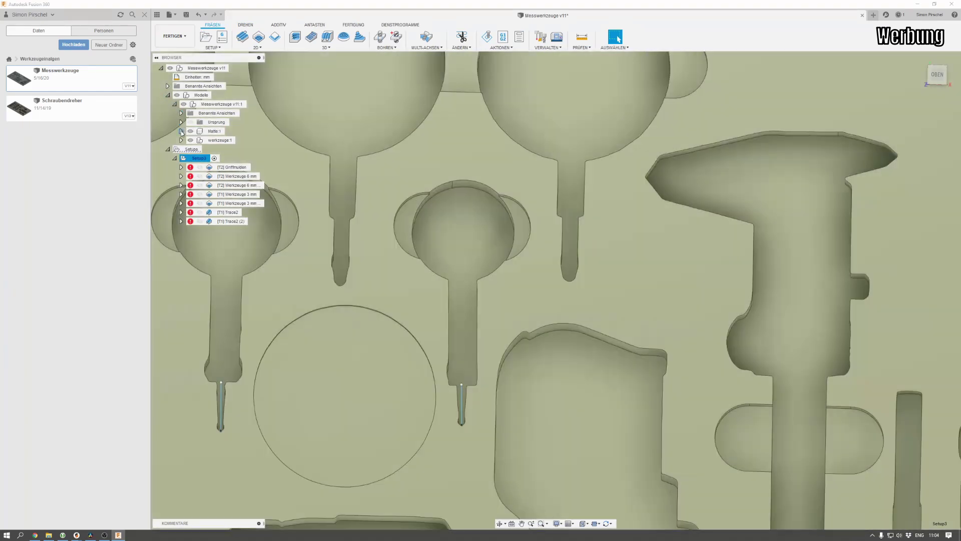
left_click(181, 132)
left_click(188, 158)
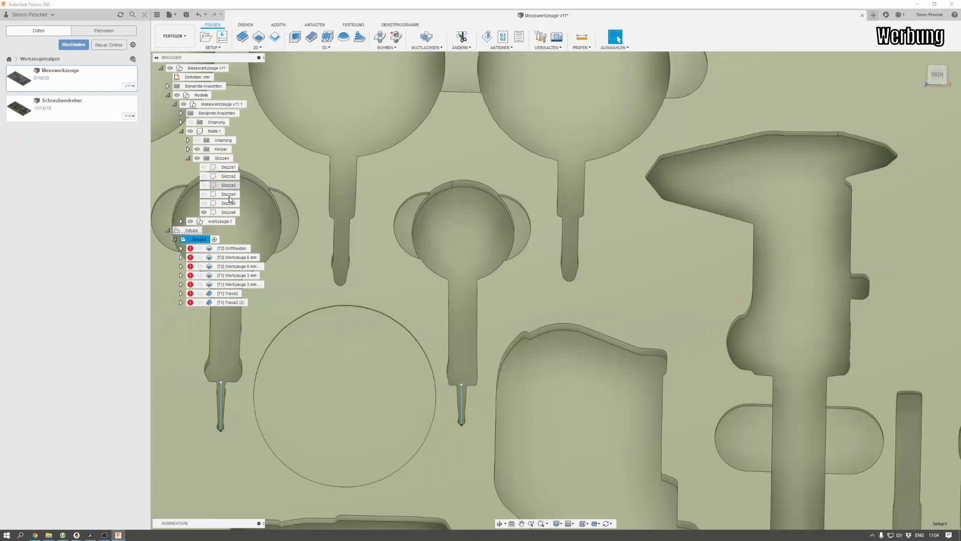
left_click(203, 212)
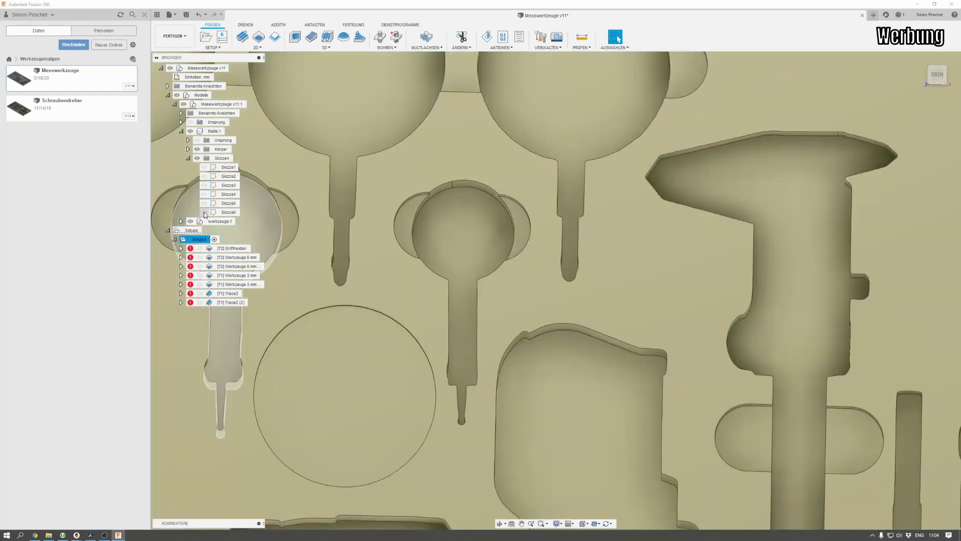
left_click(214, 132)
left_click(168, 96)
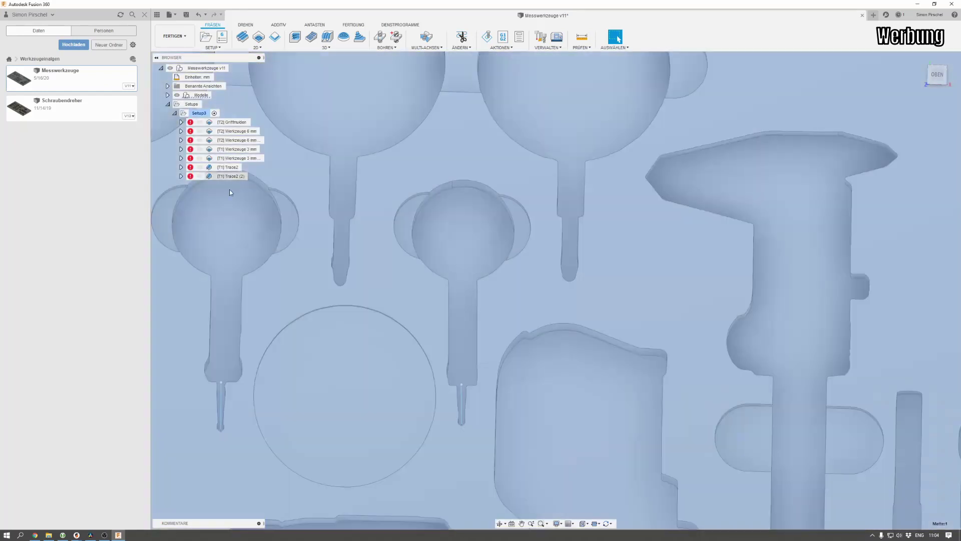
left_click(257, 47)
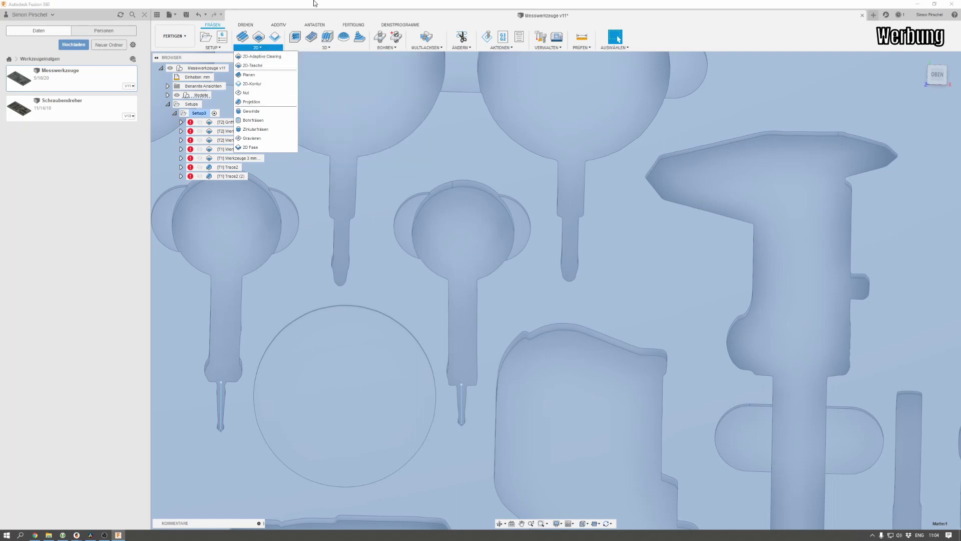
left_click(226, 167)
Step: Re-edit [T1] Trace2, reviewing its geometry, heights and passes settings, and confirm with OK
right_click(226, 169)
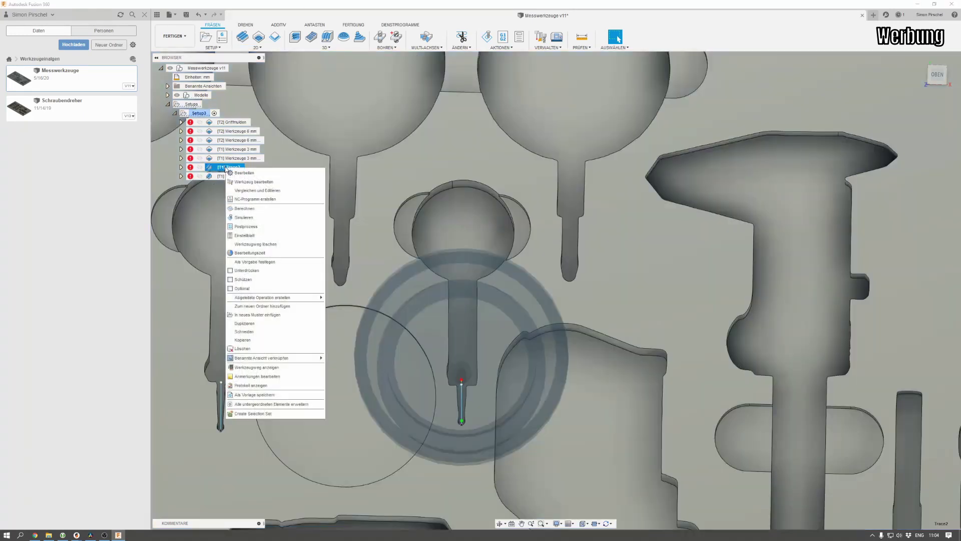
left_click(246, 173)
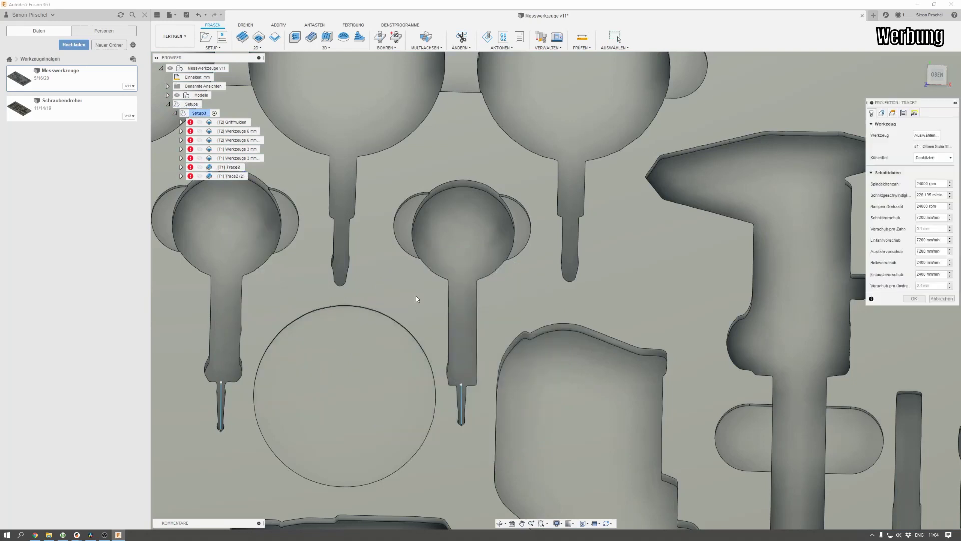
left_click(882, 113)
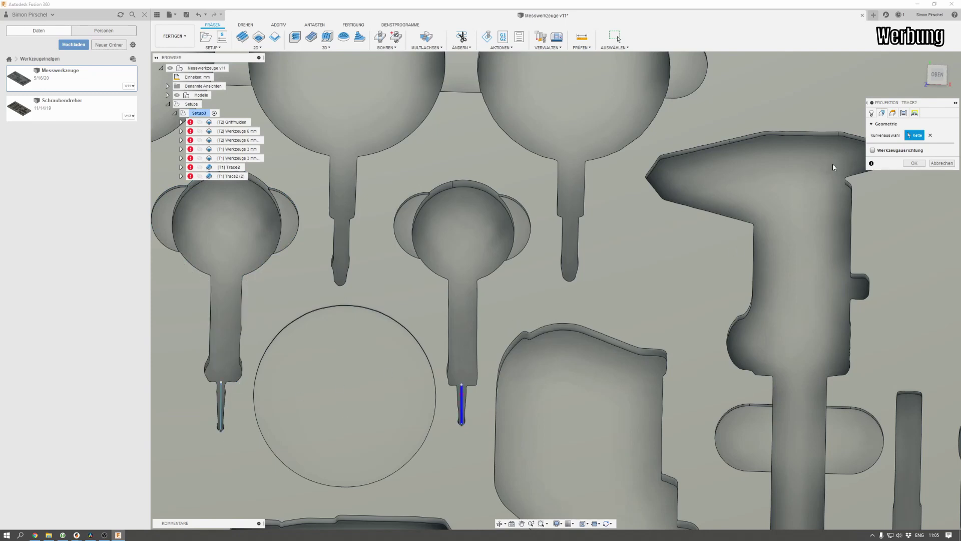
left_click(893, 114)
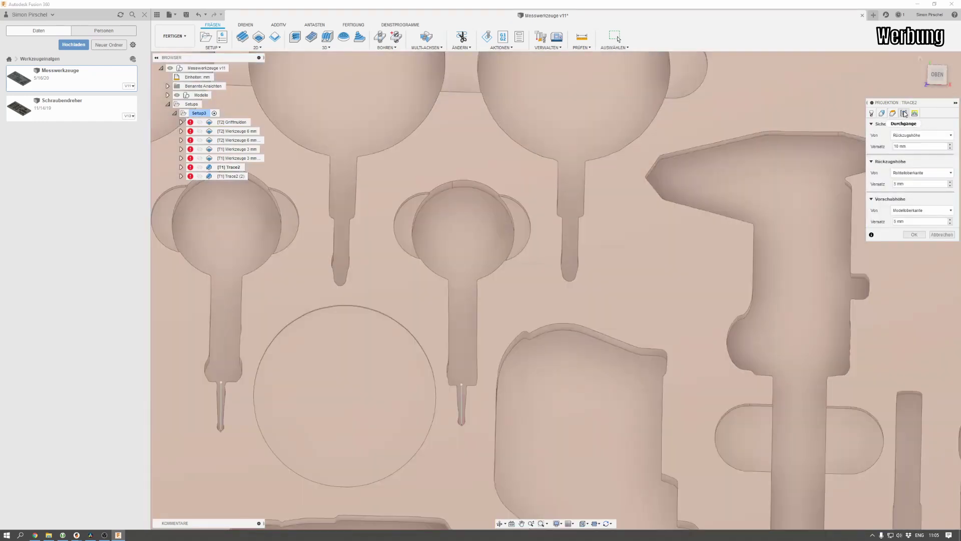
left_click(904, 114)
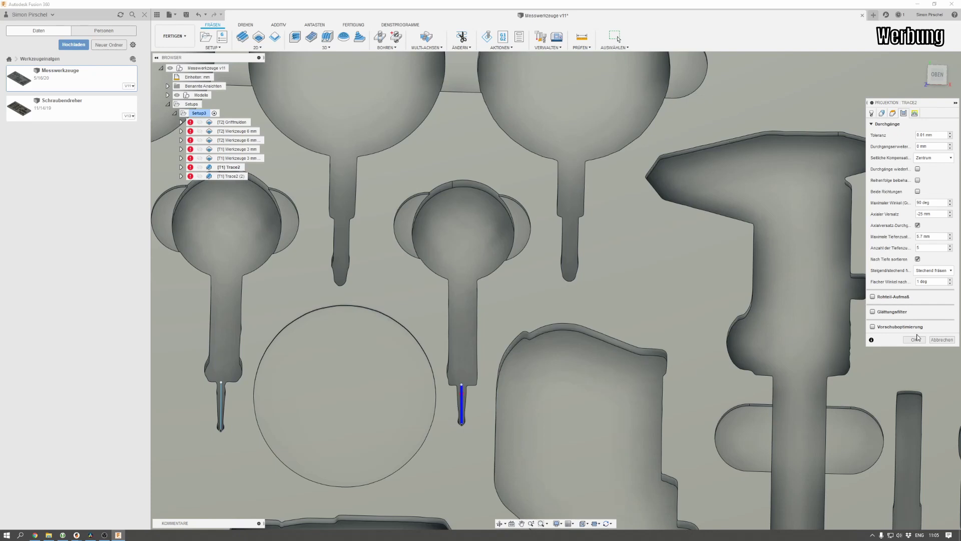
left_click(940, 341)
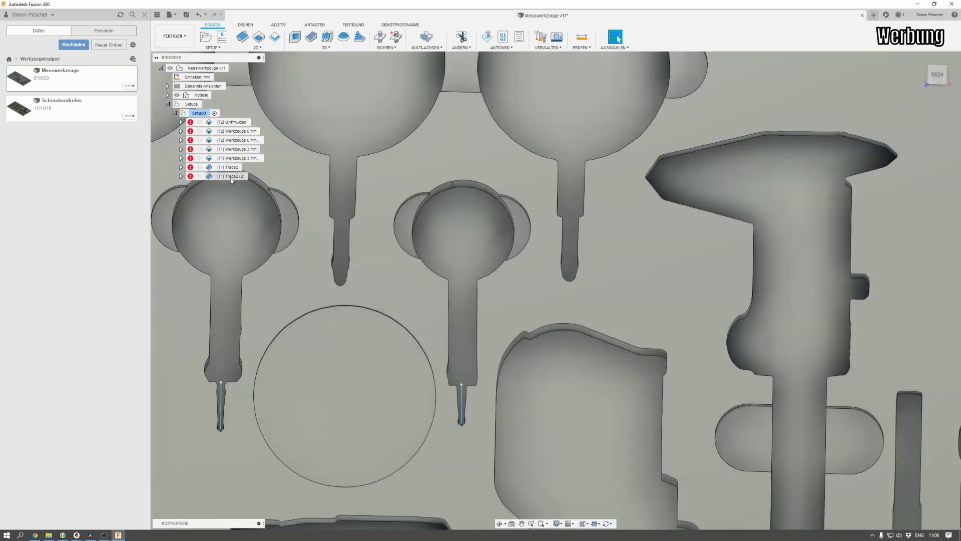
Step: Display the [T1] Trace2 (2) toolpath on the probe tip and zoom out to the whole plate
left_click(230, 177)
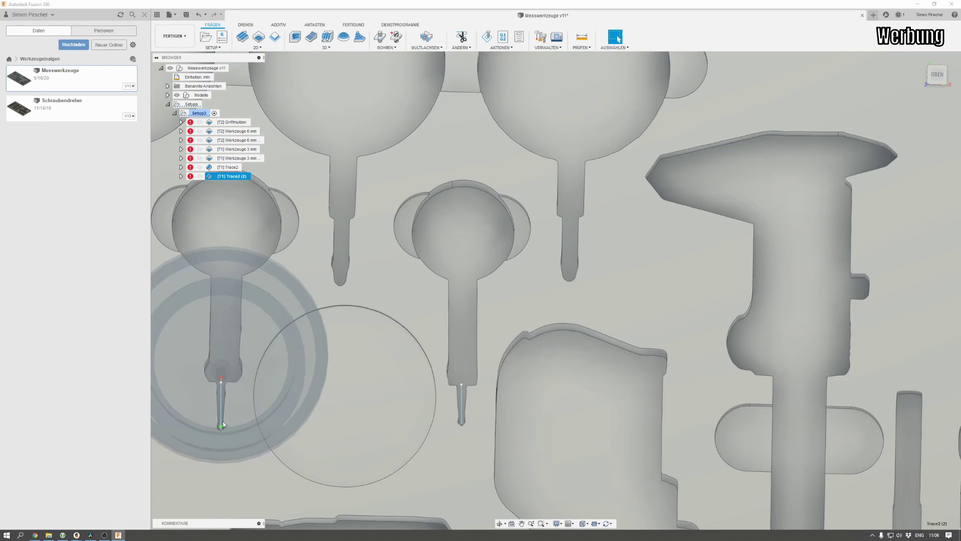
scroll(441, 416, "down", 5)
scroll(441, 416, "down", 5)
mouse_move(467, 434)
middle_mouse_down()
mouse_move(487, 340)
mouse_move(519, 371)
middle_mouse_up()
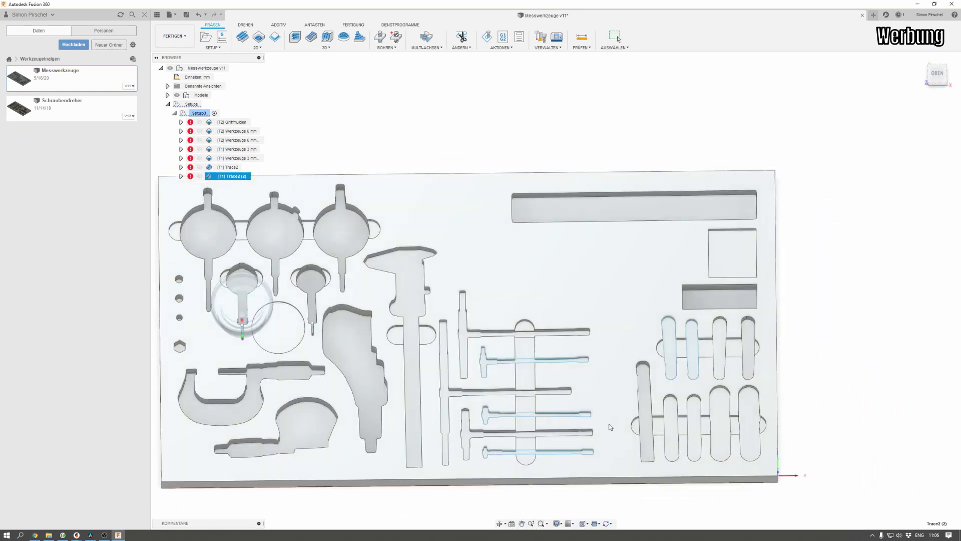
scroll(611, 411, "down", 2)
middle_click_drag(612, 412, 658, 421)
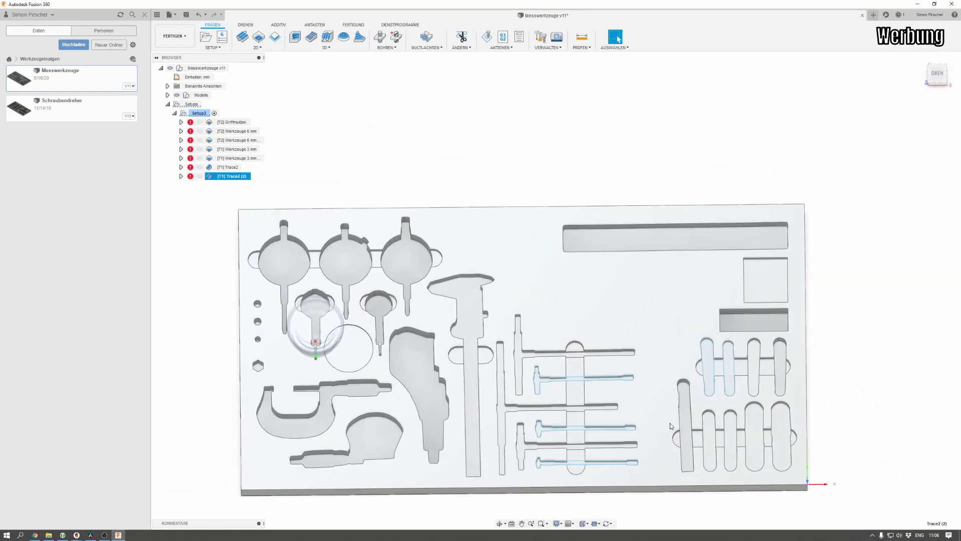